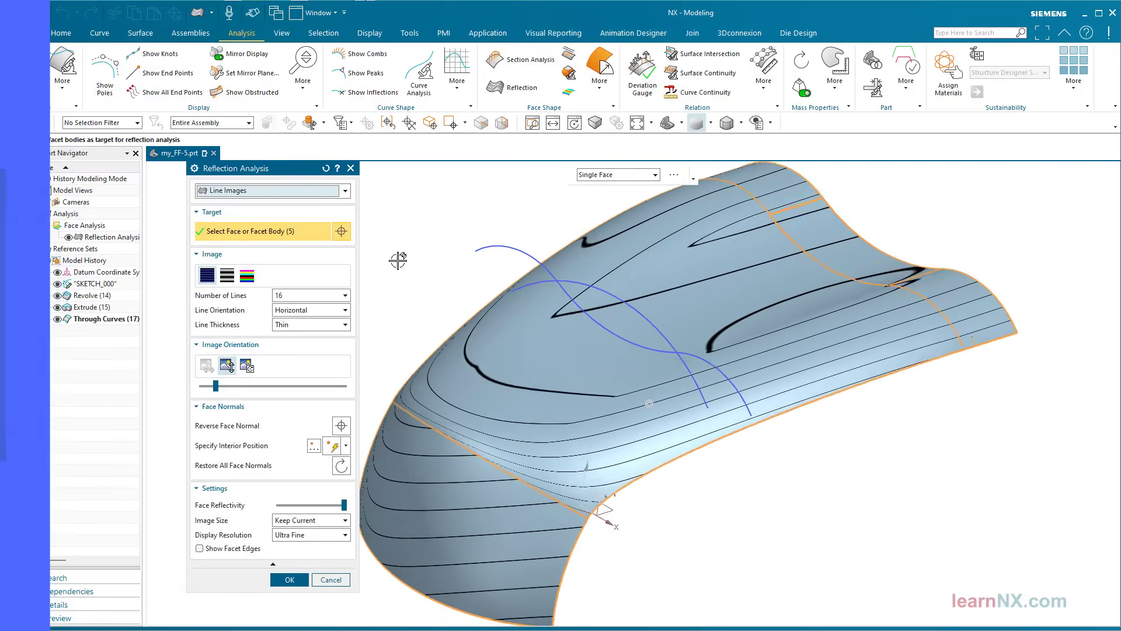
{"action": "scroll", "coordinate": [407, 252], "scroll_direction": "up", "scroll_amount": 3}
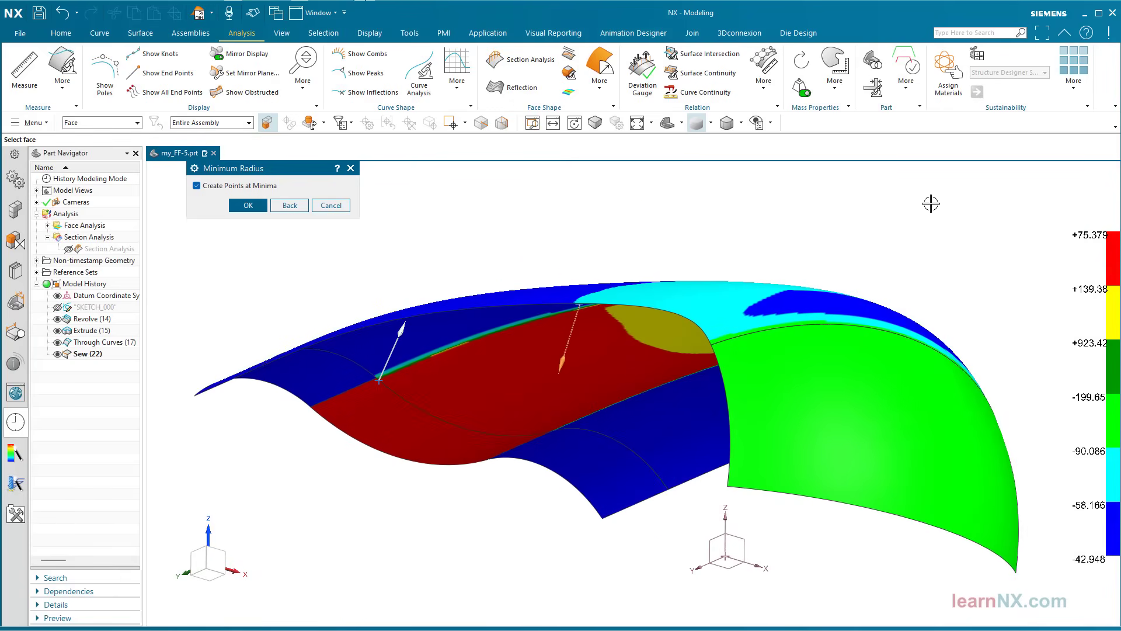
{"action": "left_click", "coordinate": [341, 207]}
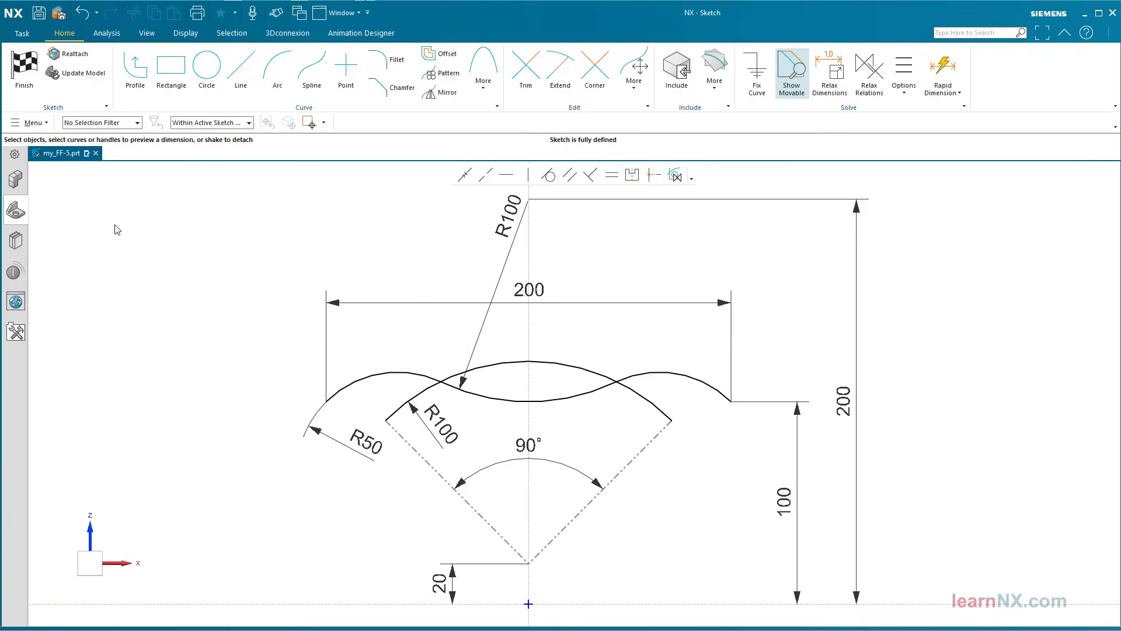
Finish the sketch and revolve its single R100 arc about the datum X axis from 60° to 100°
{"action": "left_click", "coordinate": [28, 68]}
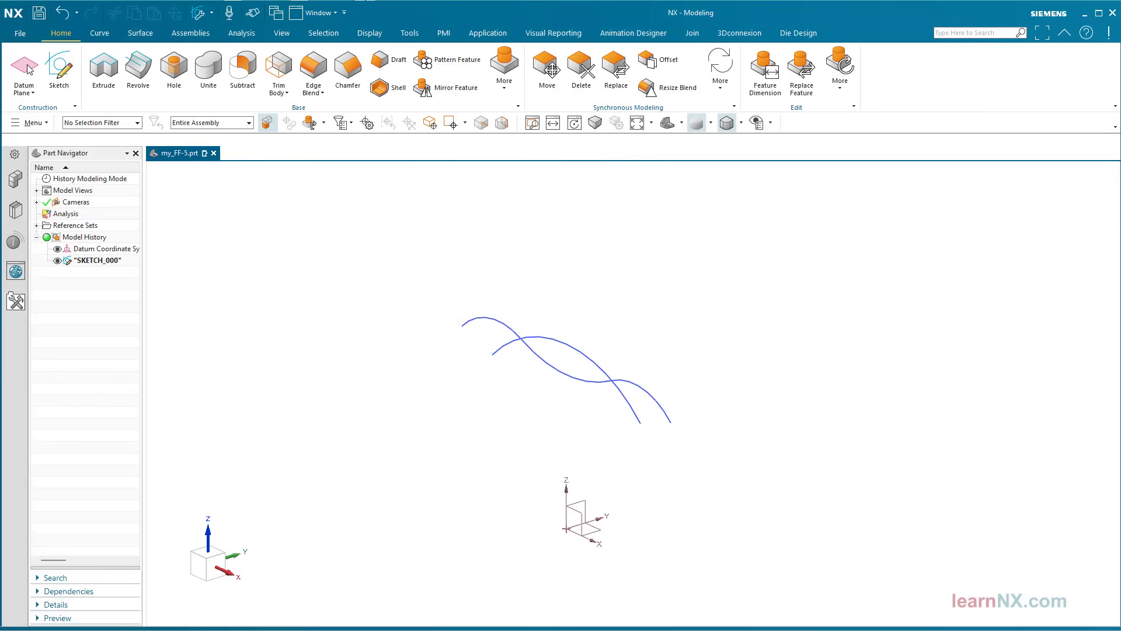
{"action": "left_click", "coordinate": [138, 68]}
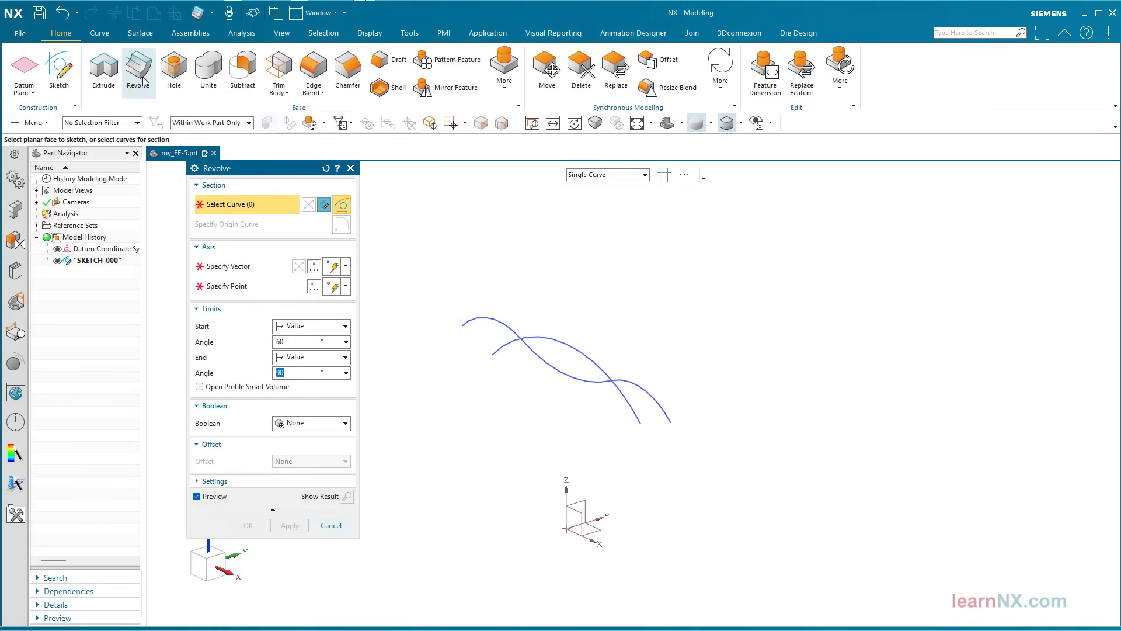
{"action": "left_click", "coordinate": [604, 175]}
{"action": "left_click", "coordinate": [606, 191]}
{"action": "left_click", "coordinate": [514, 339]}
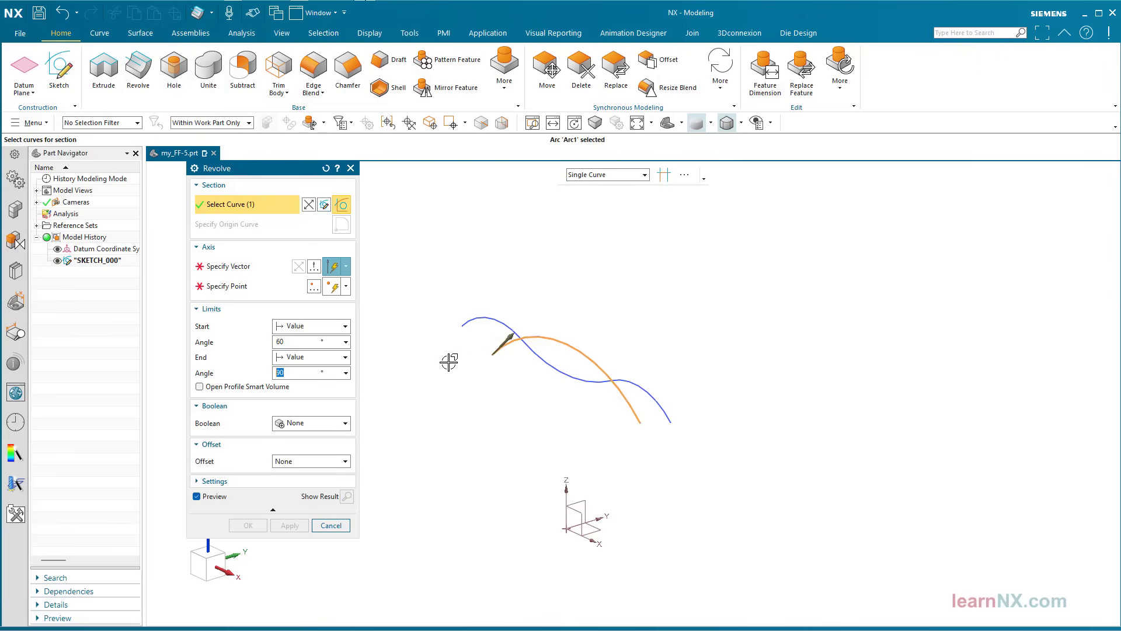
{"action": "left_click", "coordinate": [228, 264]}
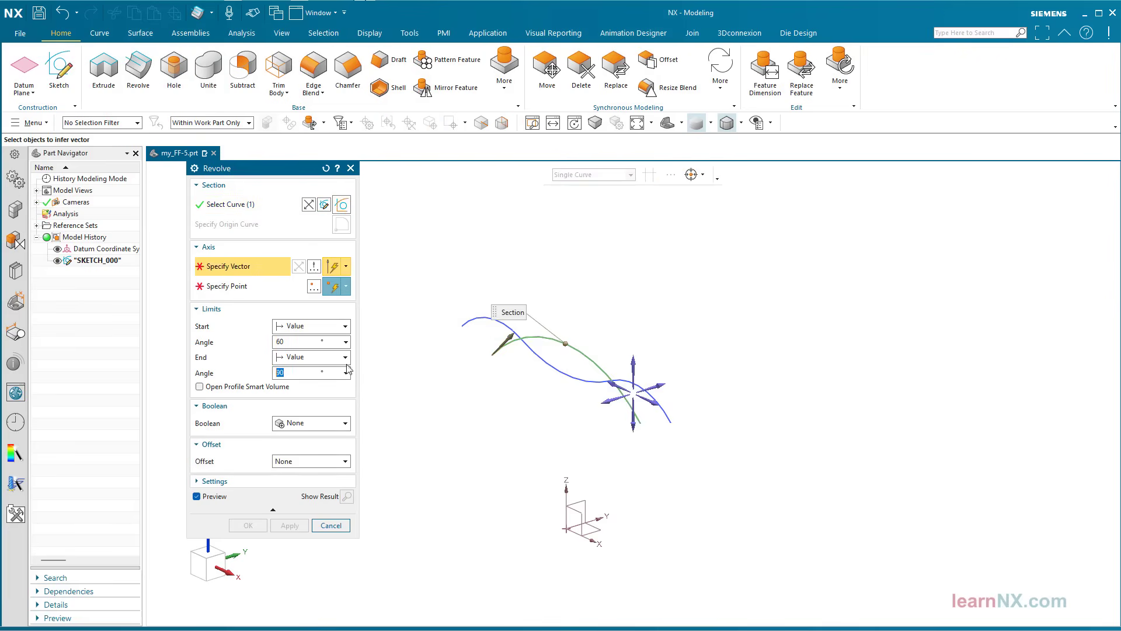
{"action": "left_click", "coordinate": [601, 547]}
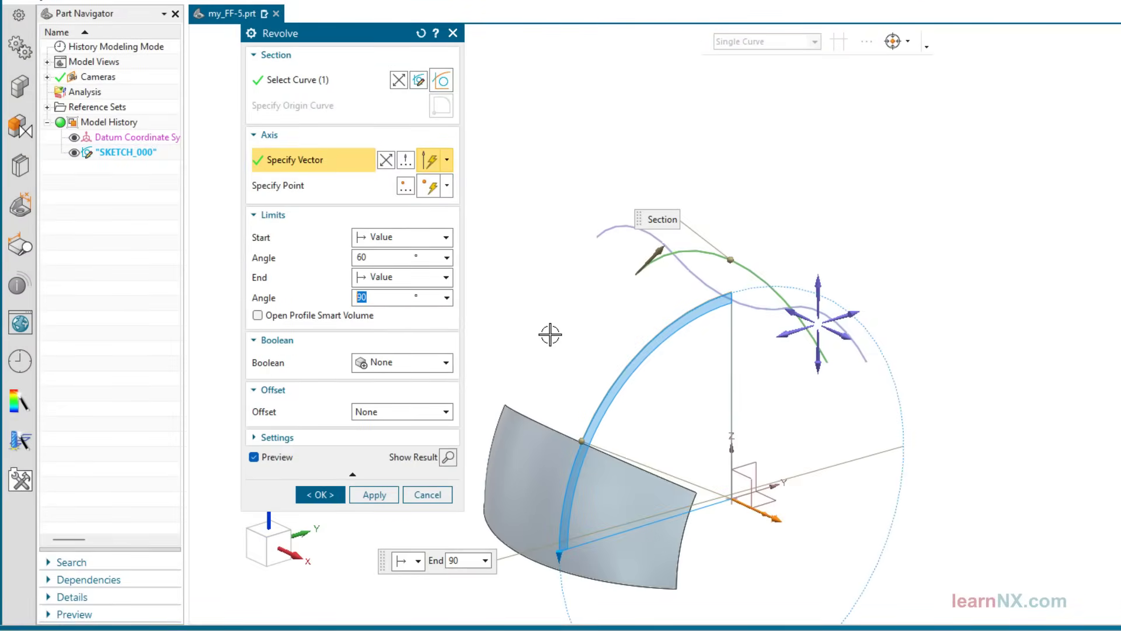
{"action": "type", "text": "100"}
{"action": "key", "text": "Return"}
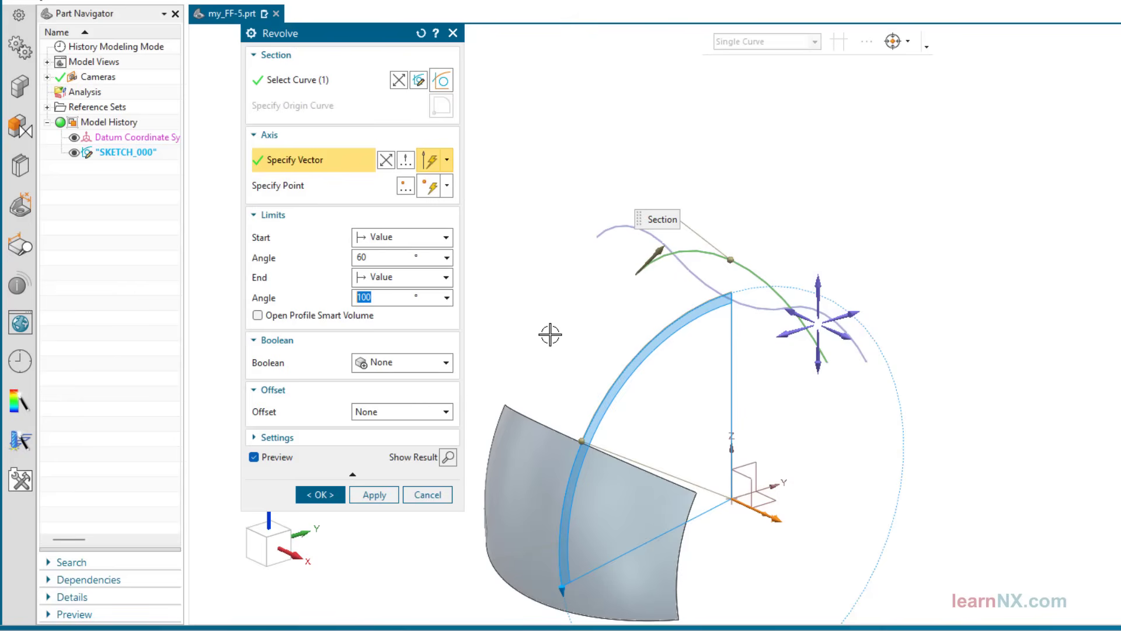
{"action": "left_click", "coordinate": [320, 495]}
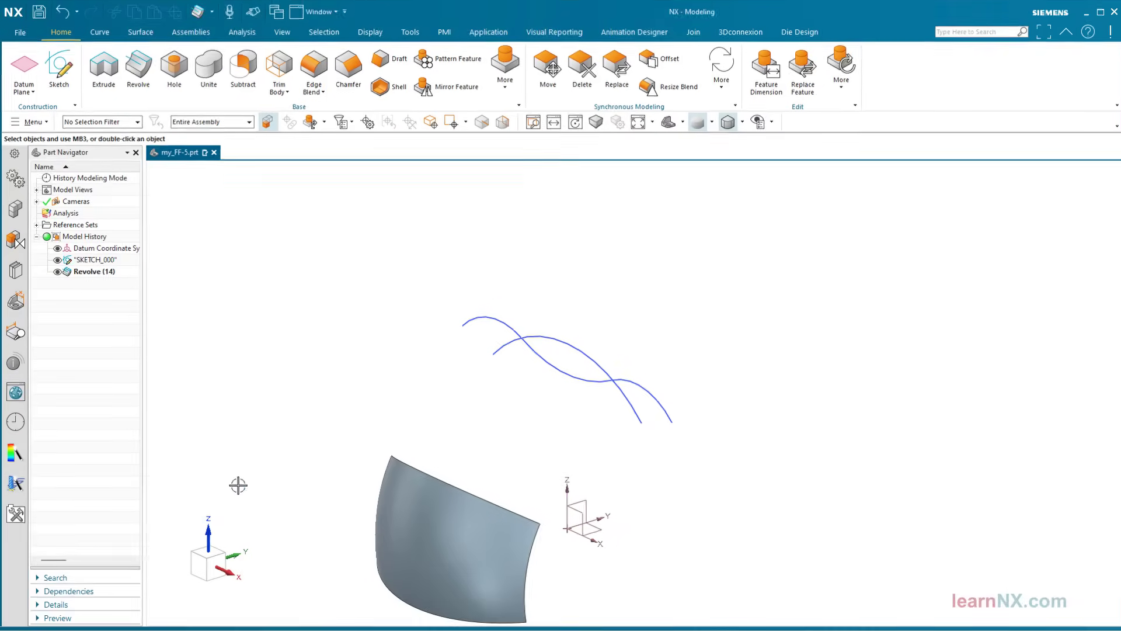
Extrude the tangent chain of three sketch arcs in the reversed direction, from 160 mm to 200 mm
{"action": "left_click", "coordinate": [111, 71]}
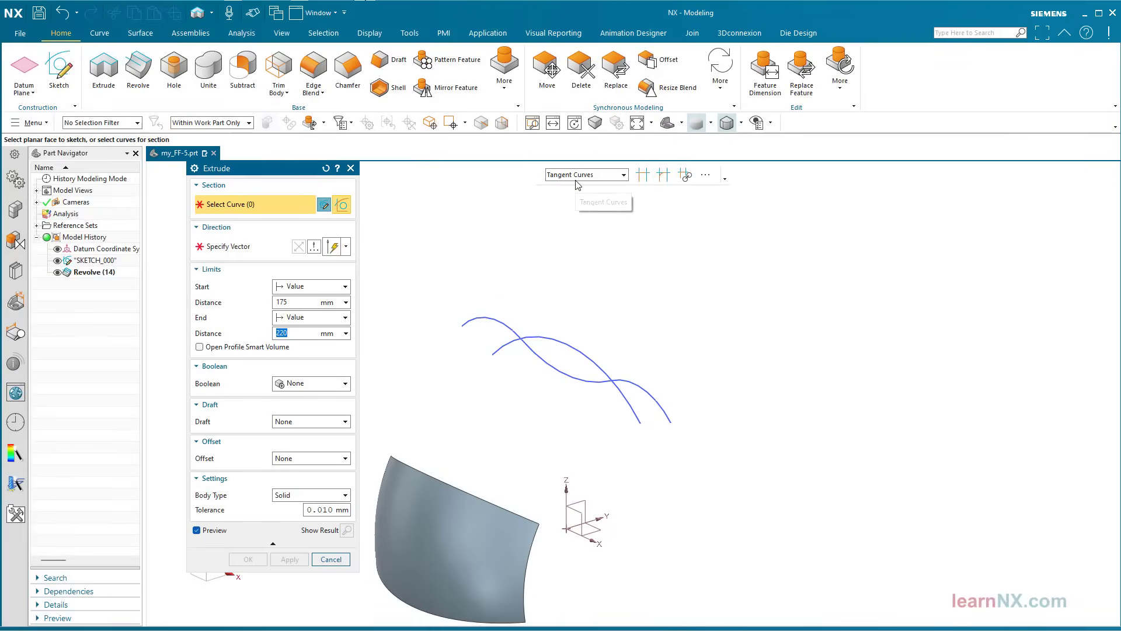
{"action": "left_click", "coordinate": [464, 319]}
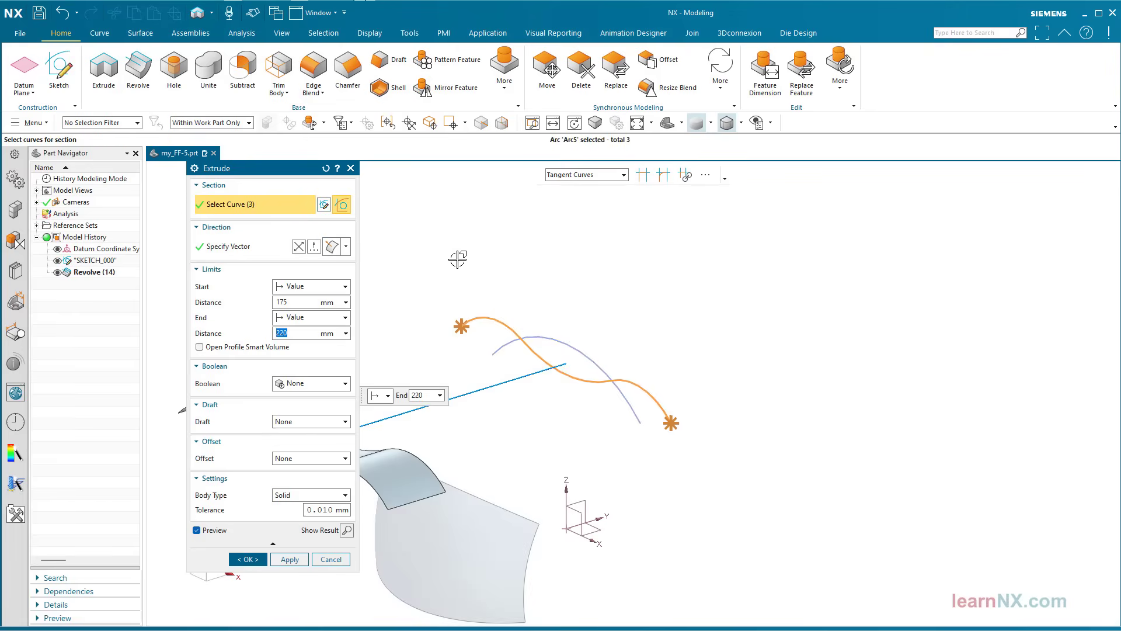
{"action": "left_click", "coordinate": [298, 246]}
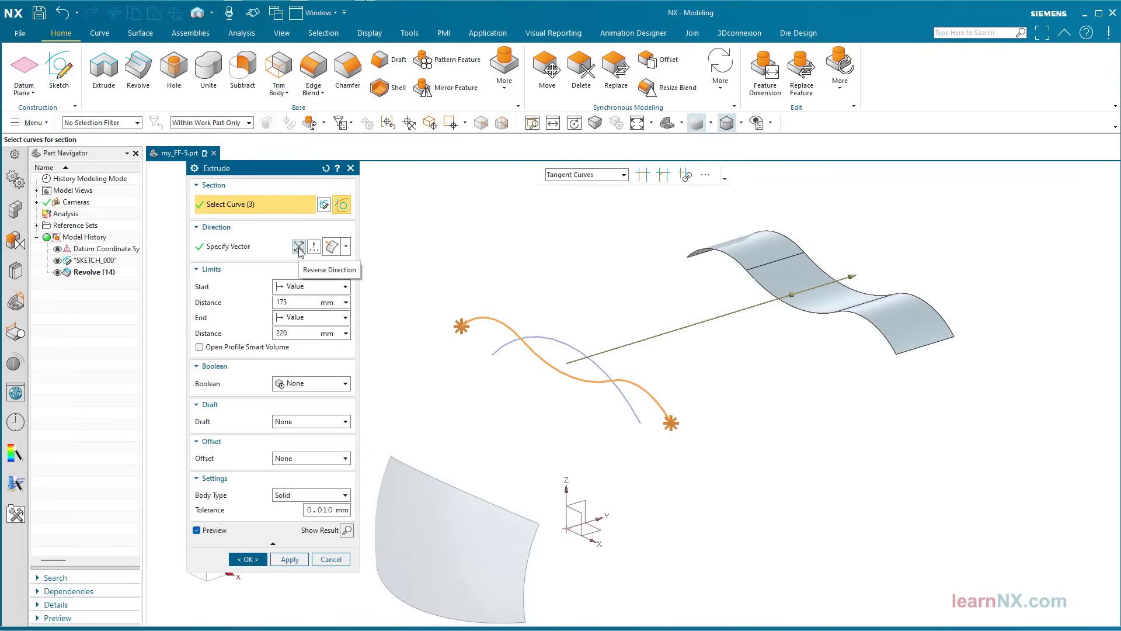
{"action": "double_click", "coordinate": [282, 302]}
{"action": "type", "text": "160"}
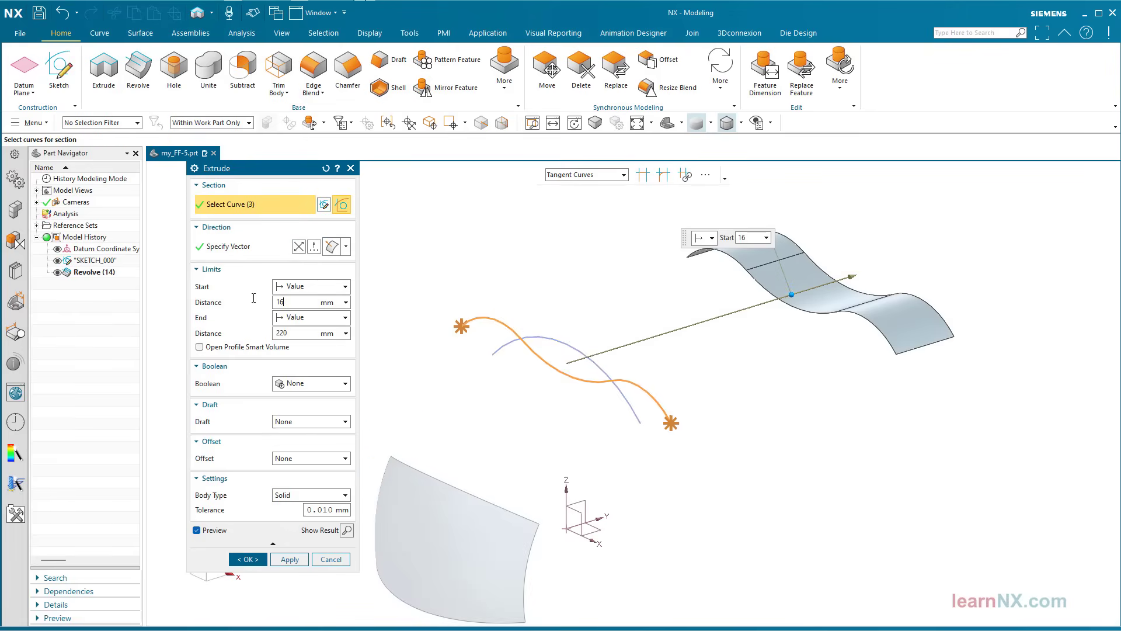
{"action": "key", "text": "Return"}
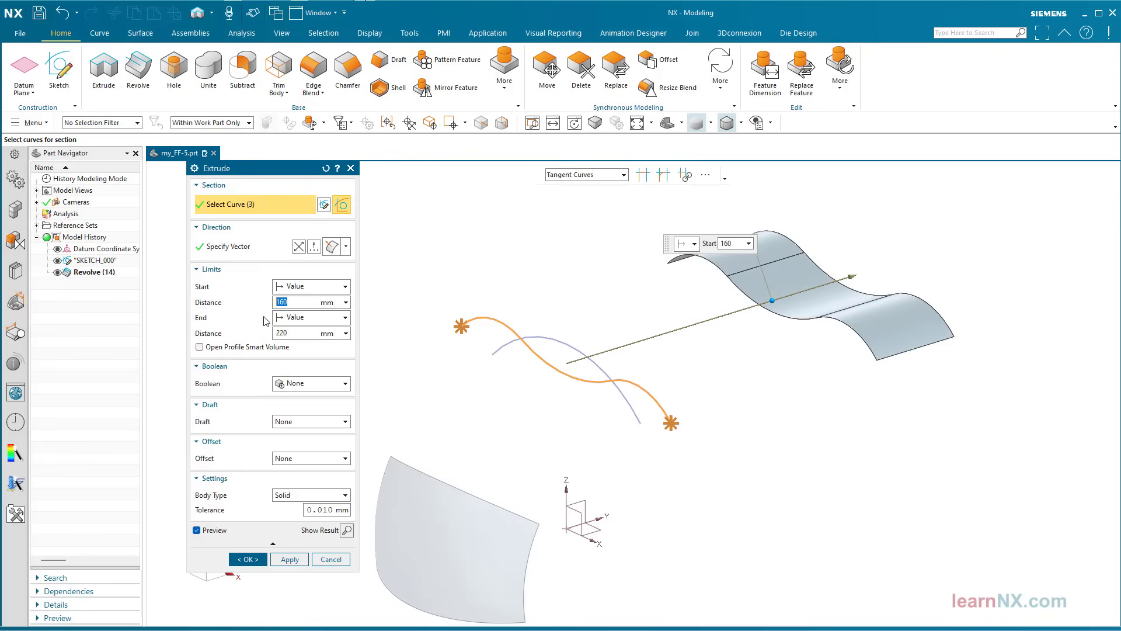
{"action": "double_click", "coordinate": [293, 331]}
{"action": "type", "text": "200"}
{"action": "key", "text": "Return"}
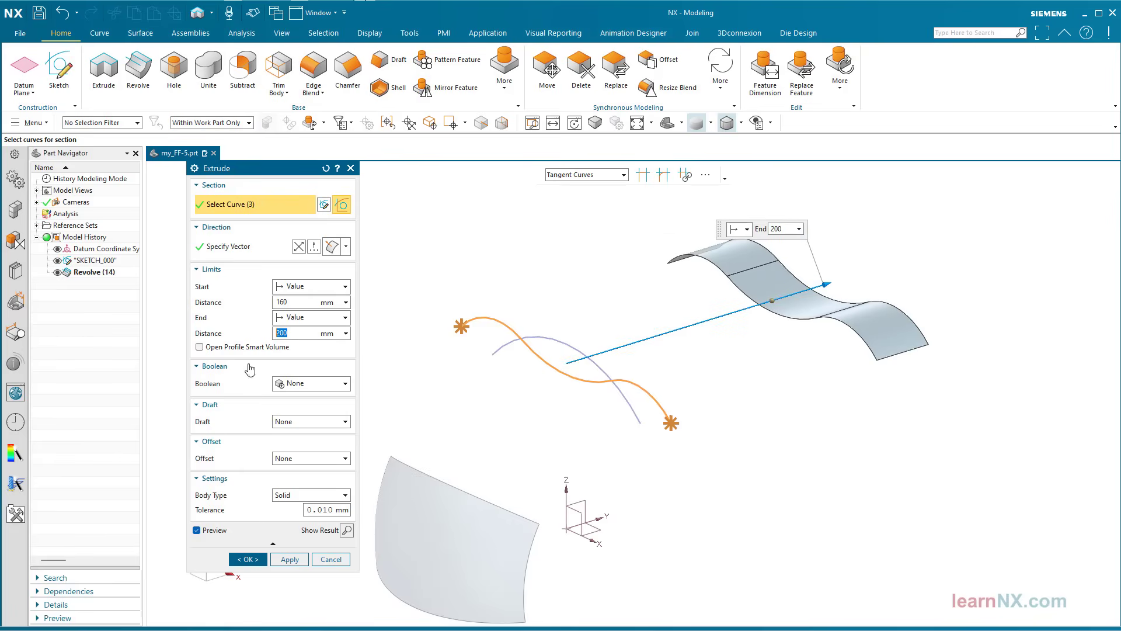
{"action": "left_click", "coordinate": [248, 559]}
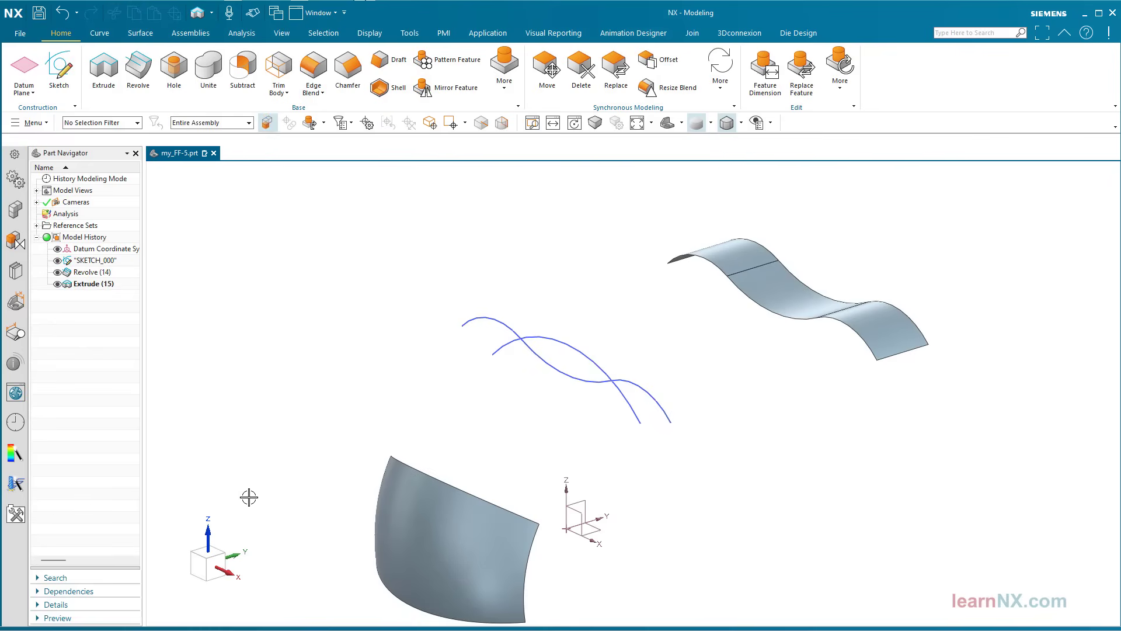
{"action": "key", "text": "ctrl+f"}
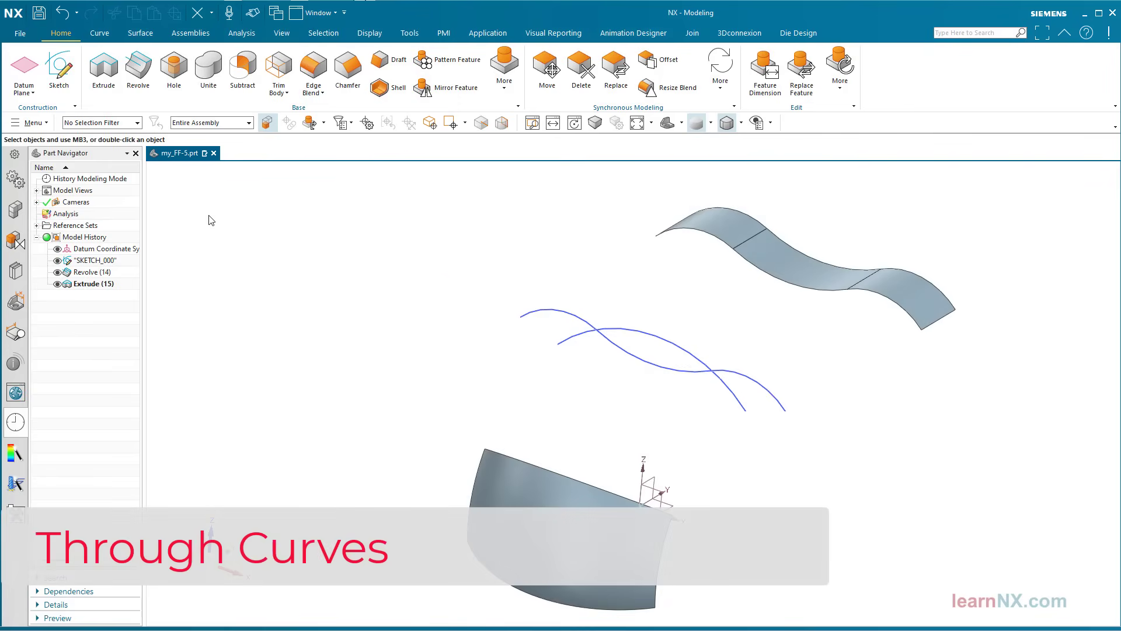
{"action": "left_click", "coordinate": [142, 33]}
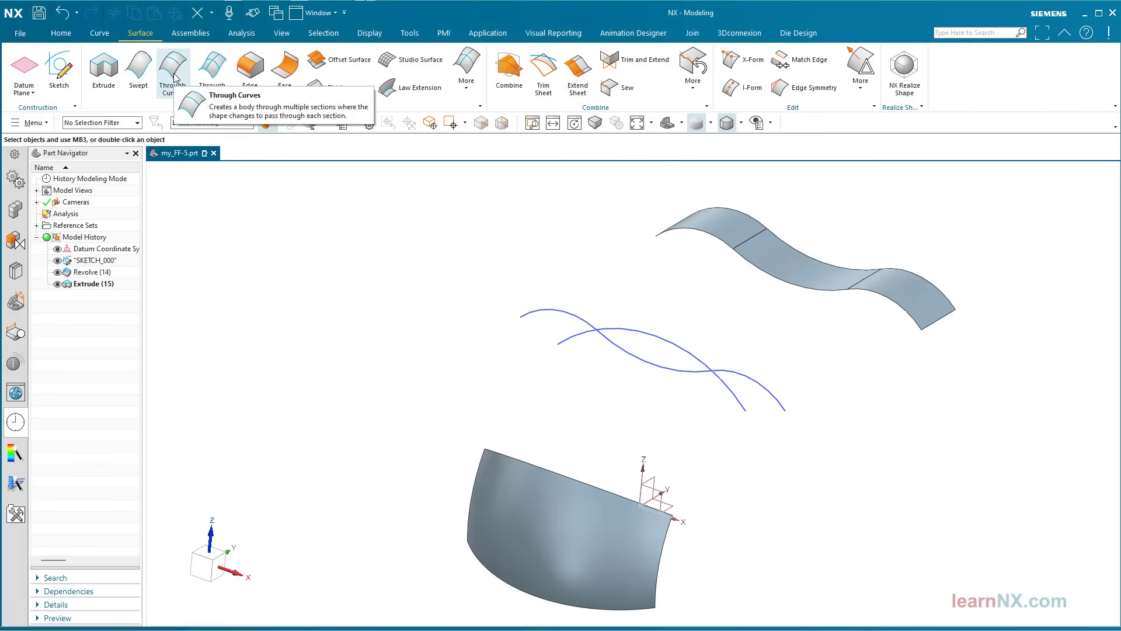
{"action": "left_click", "coordinate": [467, 91]}
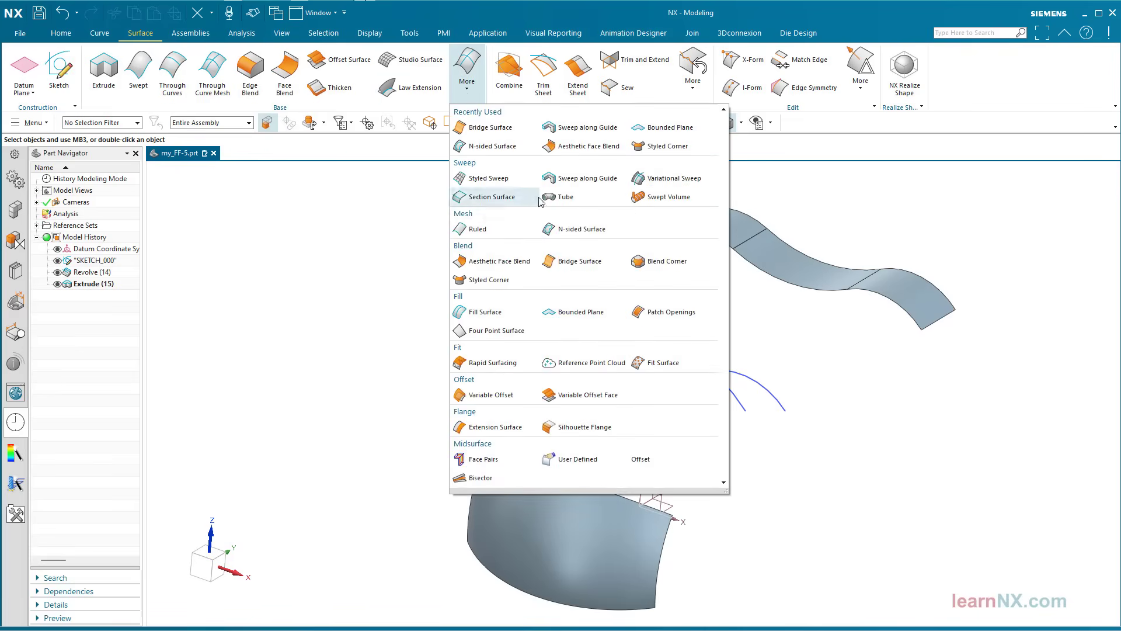
{"action": "left_click", "coordinate": [594, 268]}
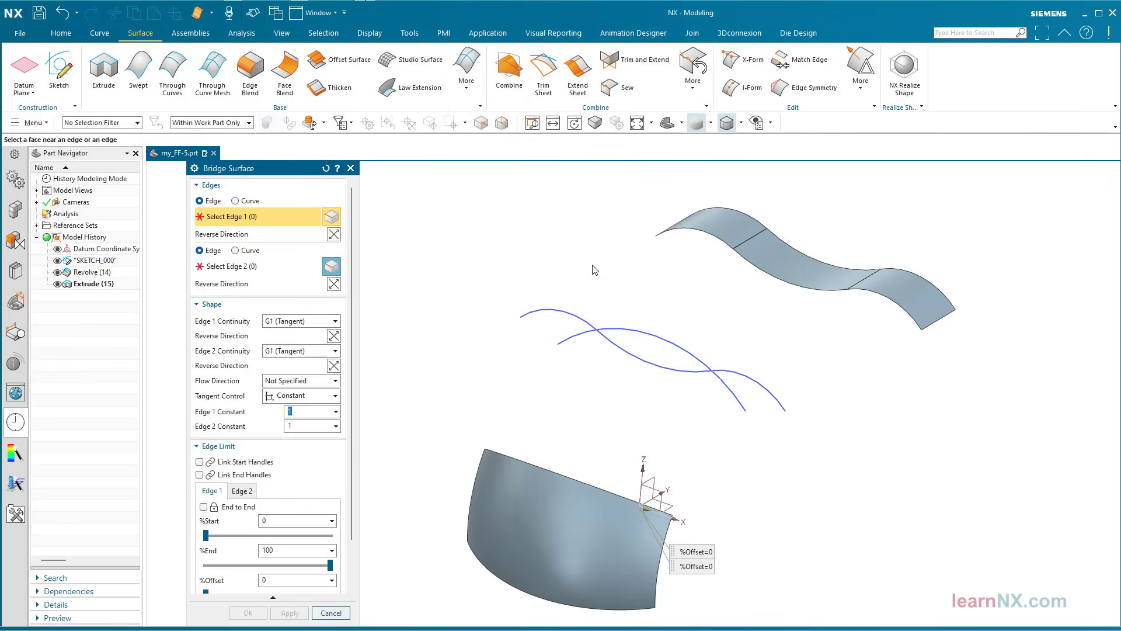
{"action": "left_click", "coordinate": [331, 613]}
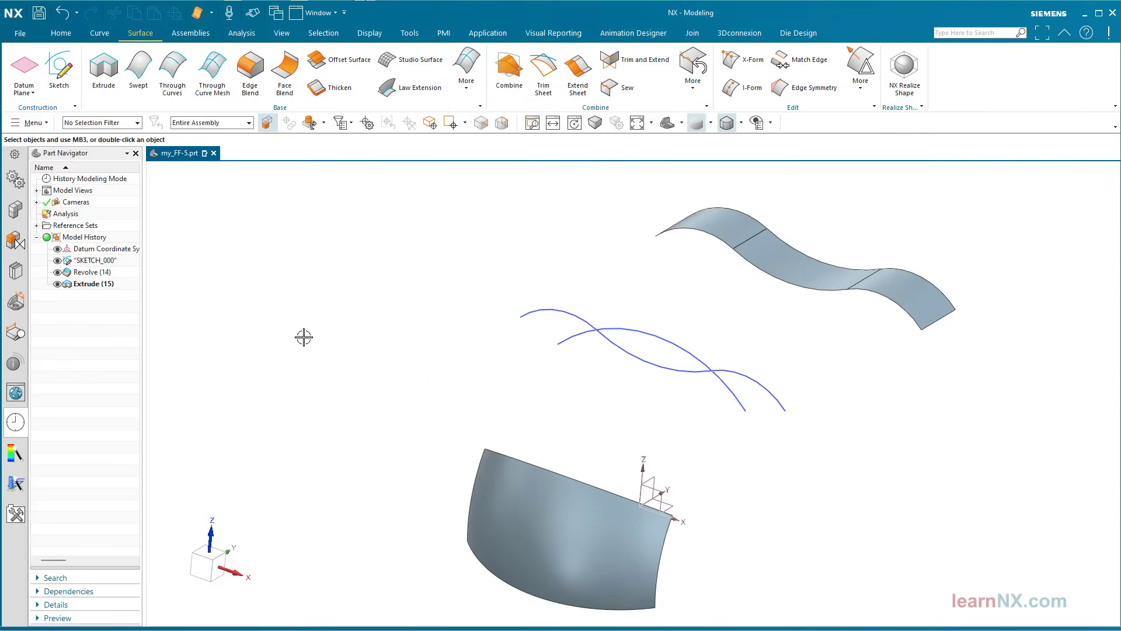
Start a Through Curves surface with the revolved sheet's upper edge, picked as a single curve, as its first section
{"action": "left_click", "coordinate": [170, 71]}
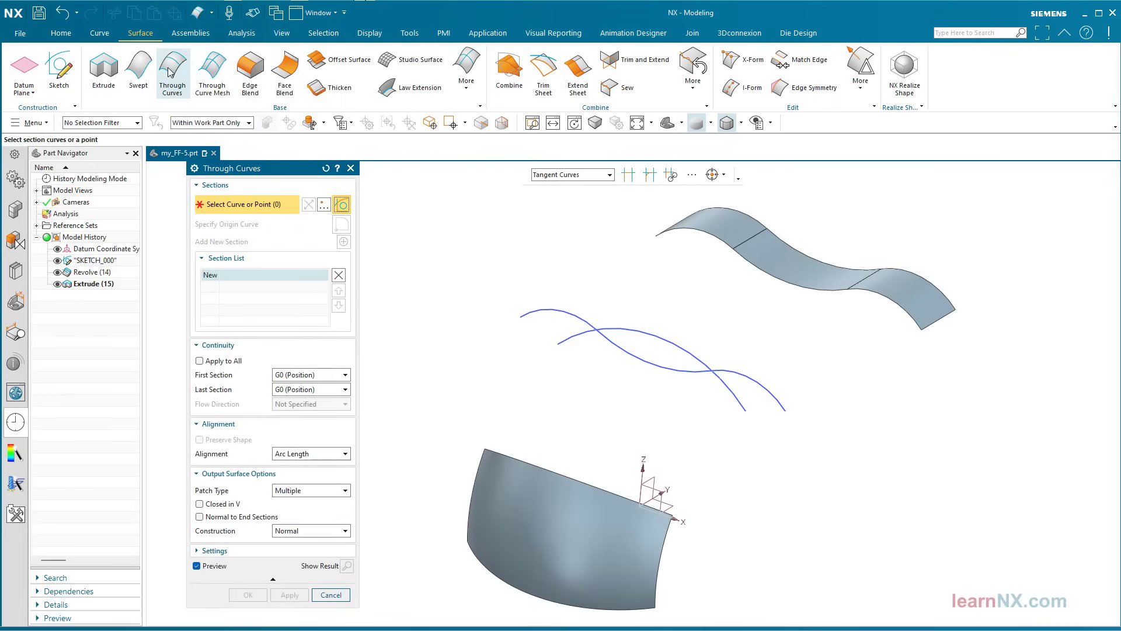
{"action": "left_click", "coordinate": [554, 175]}
{"action": "left_click", "coordinate": [556, 188]}
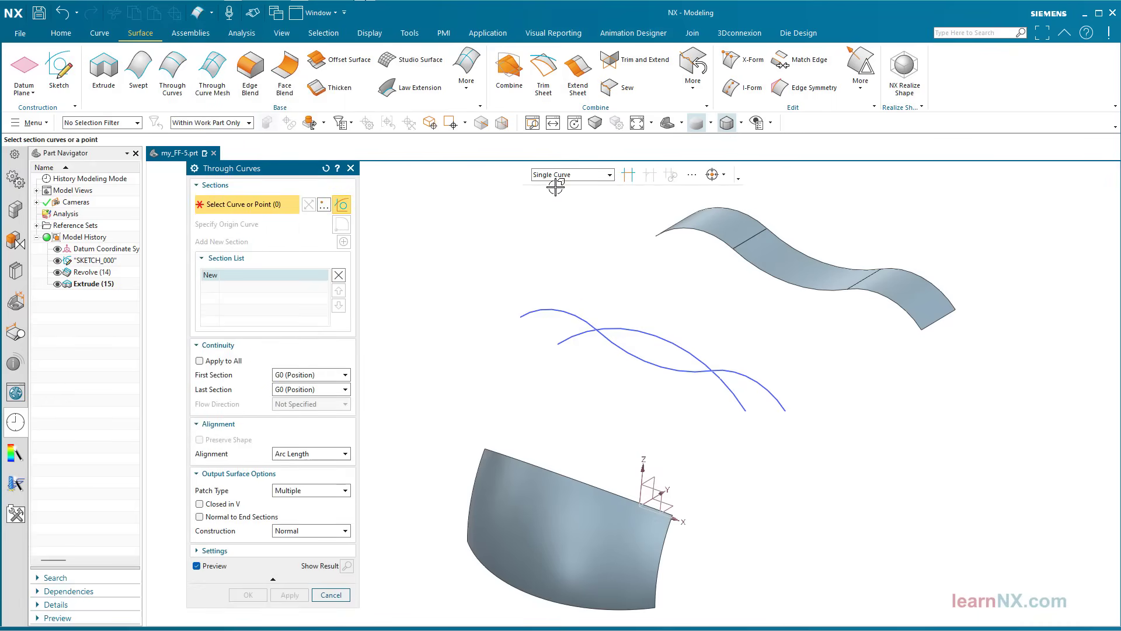
{"action": "left_click", "coordinate": [495, 451]}
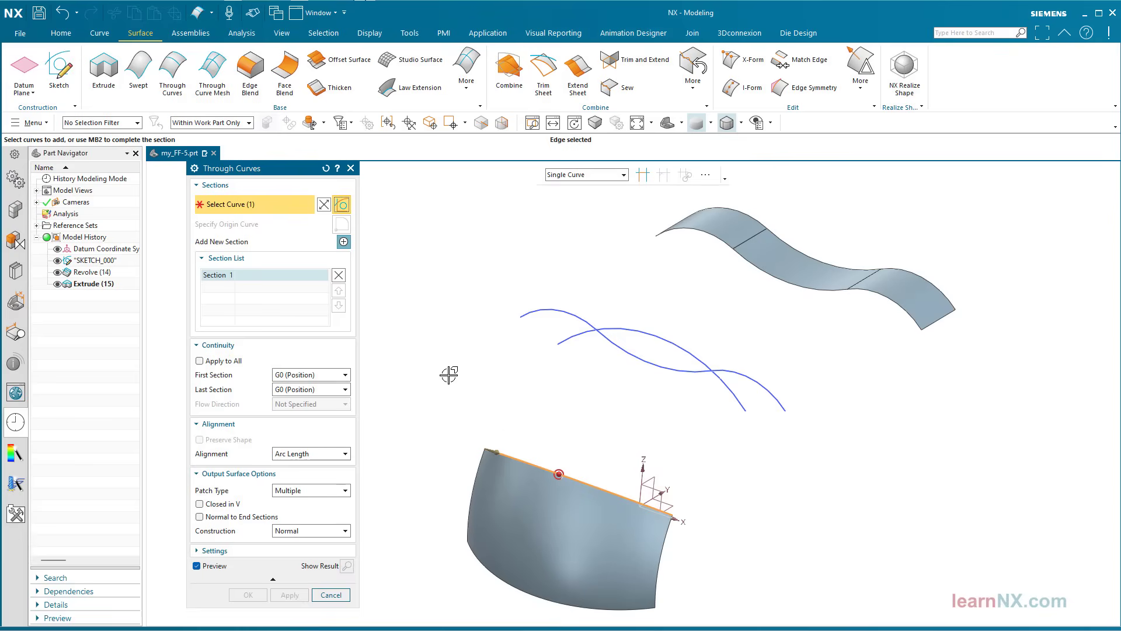
Add the extruded sheet's near wavy edge, picked as tangent curves, as the second section of the Through Curves surface
{"action": "left_click", "coordinate": [344, 242]}
{"action": "left_click", "coordinate": [575, 175]}
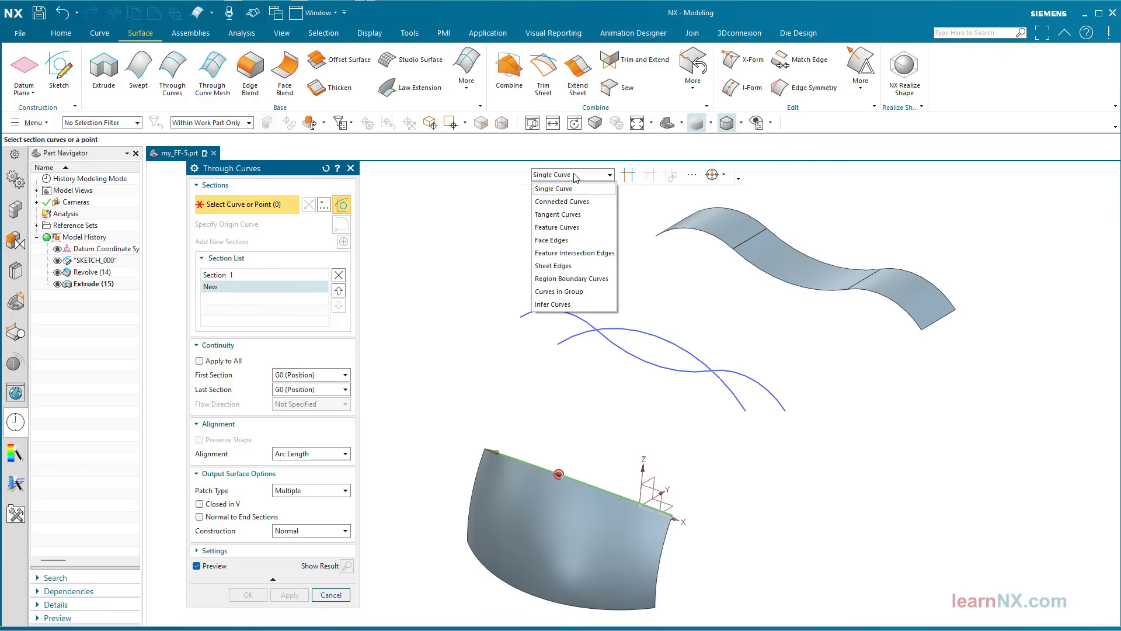
{"action": "left_click", "coordinate": [564, 214]}
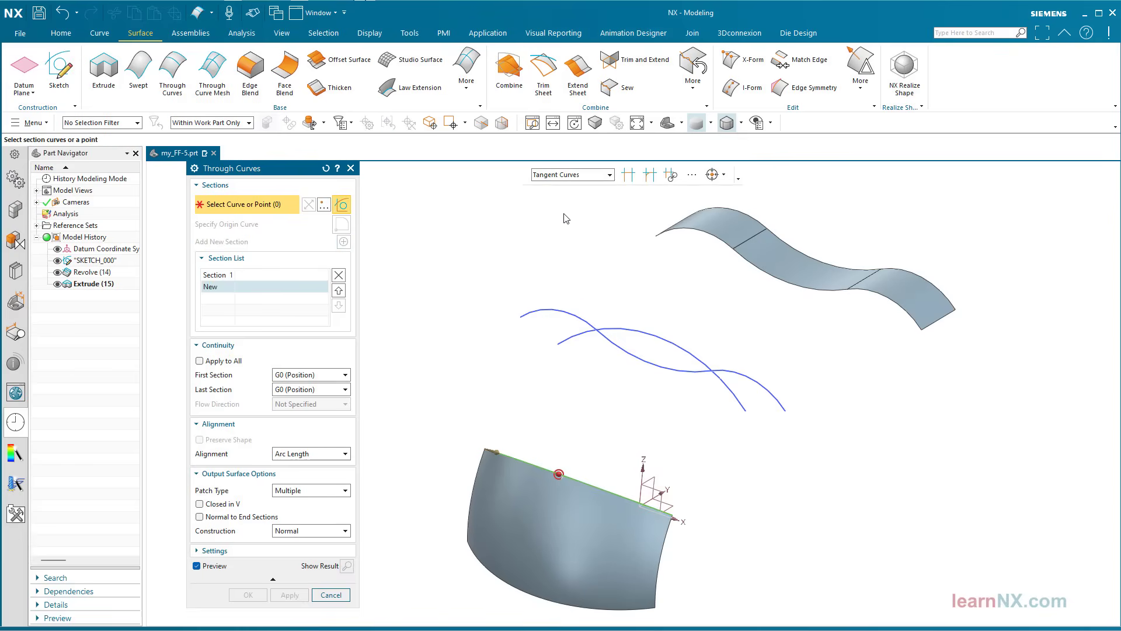
{"action": "left_click", "coordinate": [671, 232]}
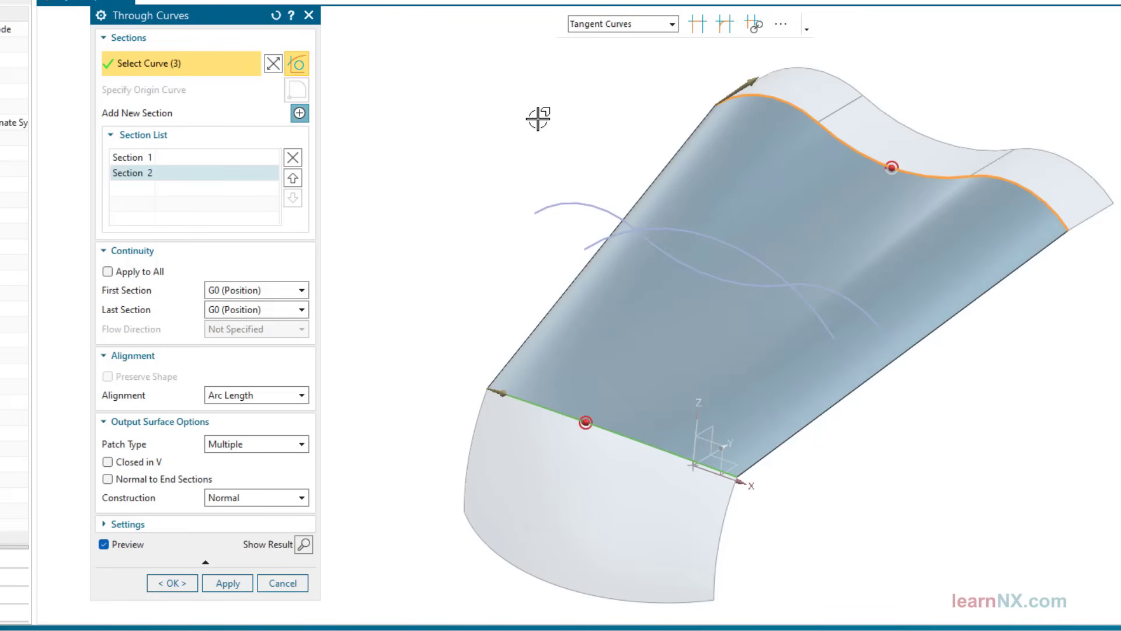
Use Arc Length alignment and create the surface through both sections with G0 (Position) continuity
{"action": "left_click", "coordinate": [299, 396]}
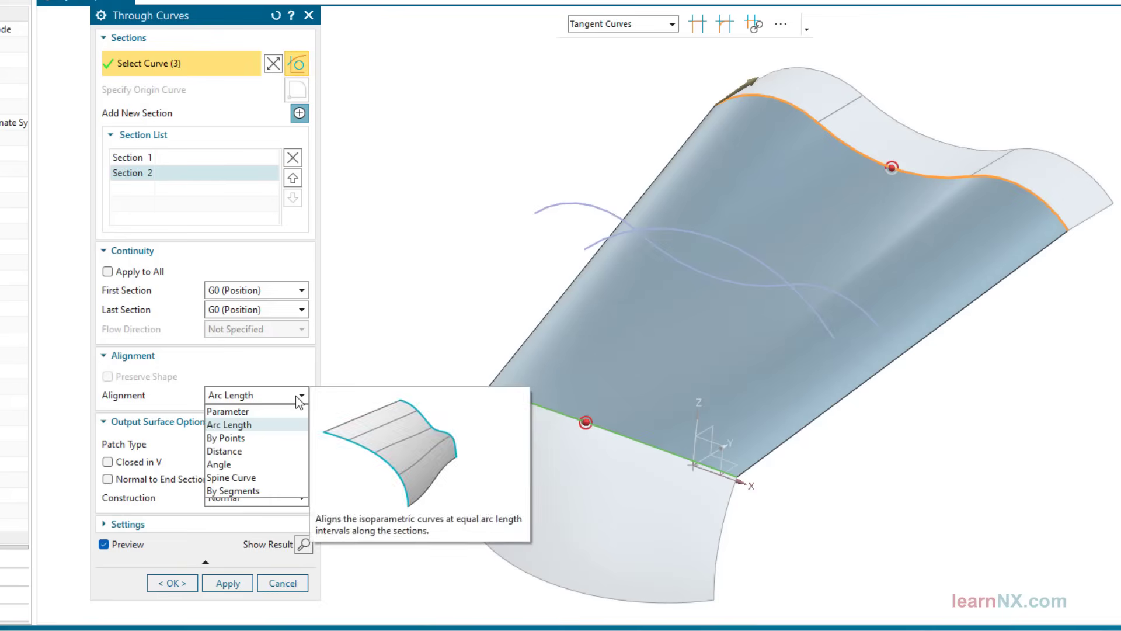
{"action": "left_click", "coordinate": [276, 425]}
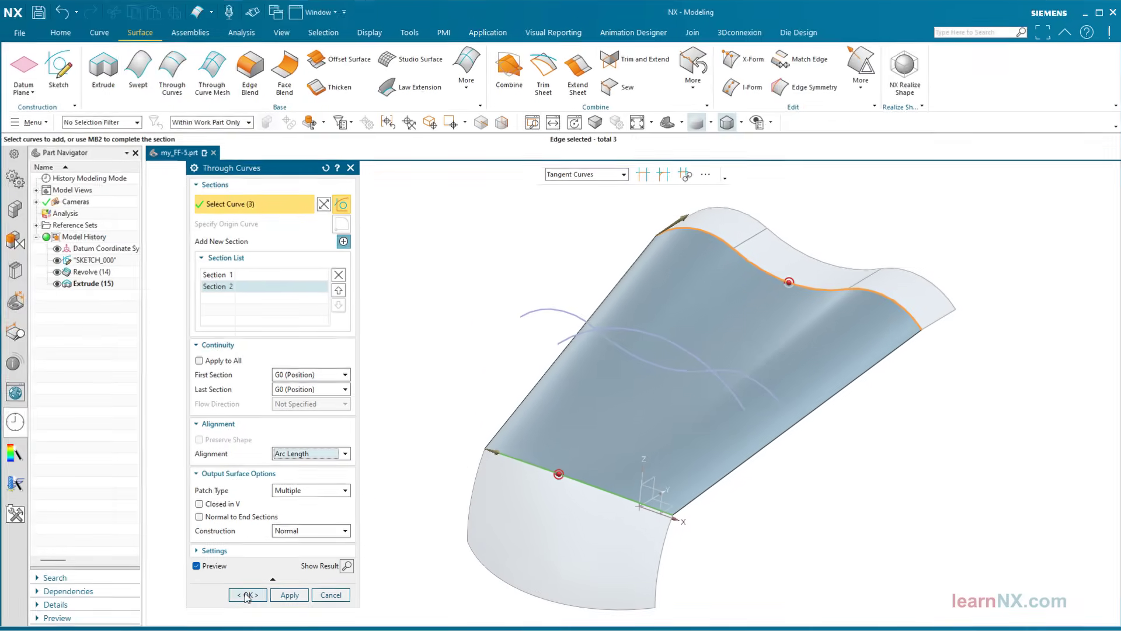
{"action": "left_click", "coordinate": [246, 595]}
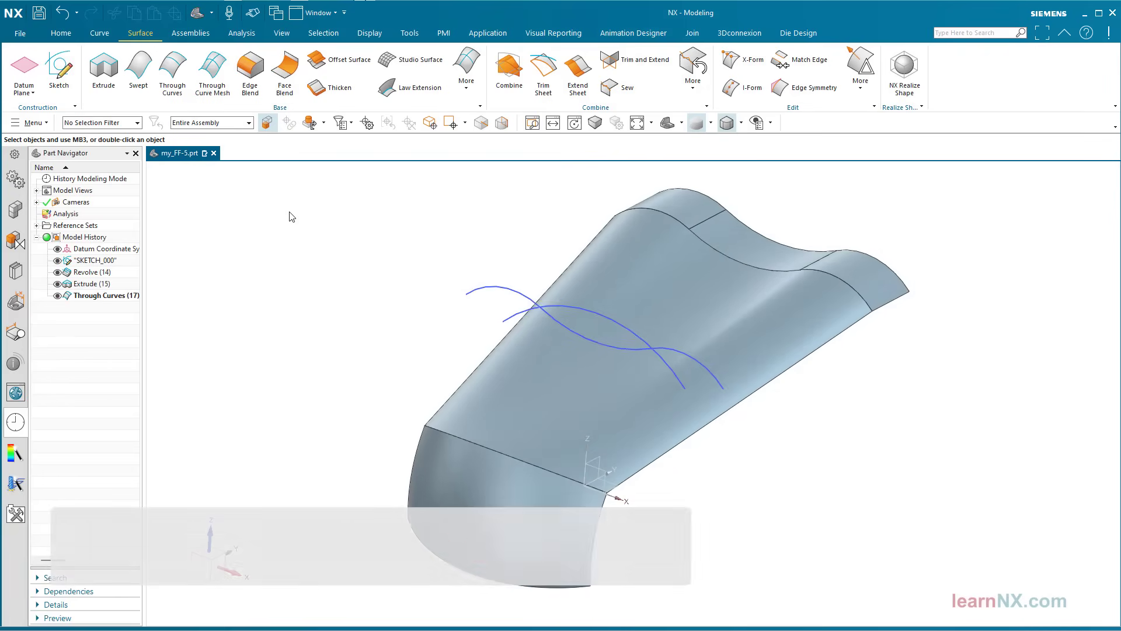
Start a Line Images reflection analysis and select the revolved, Through Curves and extruded faces as its targets
{"action": "left_click", "coordinate": [250, 35]}
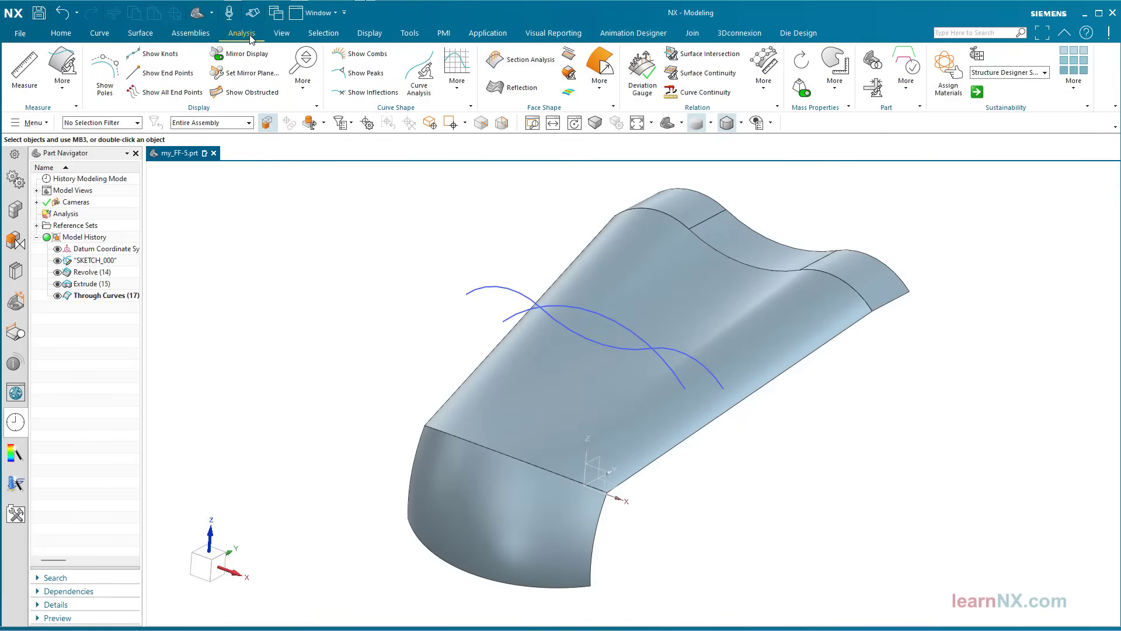
{"action": "left_click", "coordinate": [511, 90]}
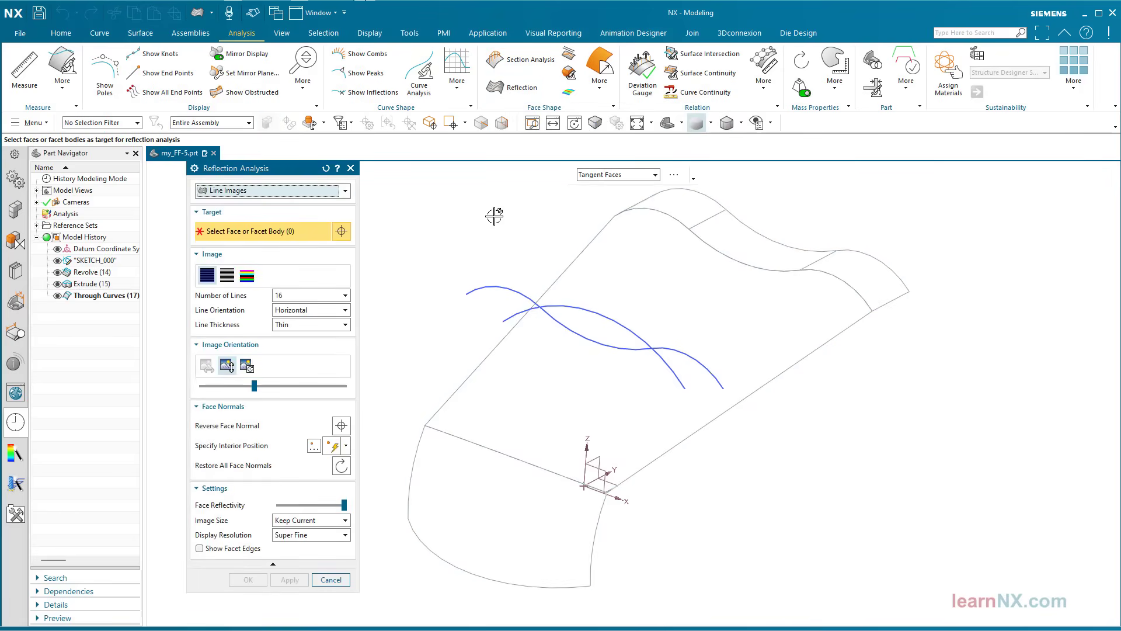
{"action": "left_click", "coordinate": [465, 468]}
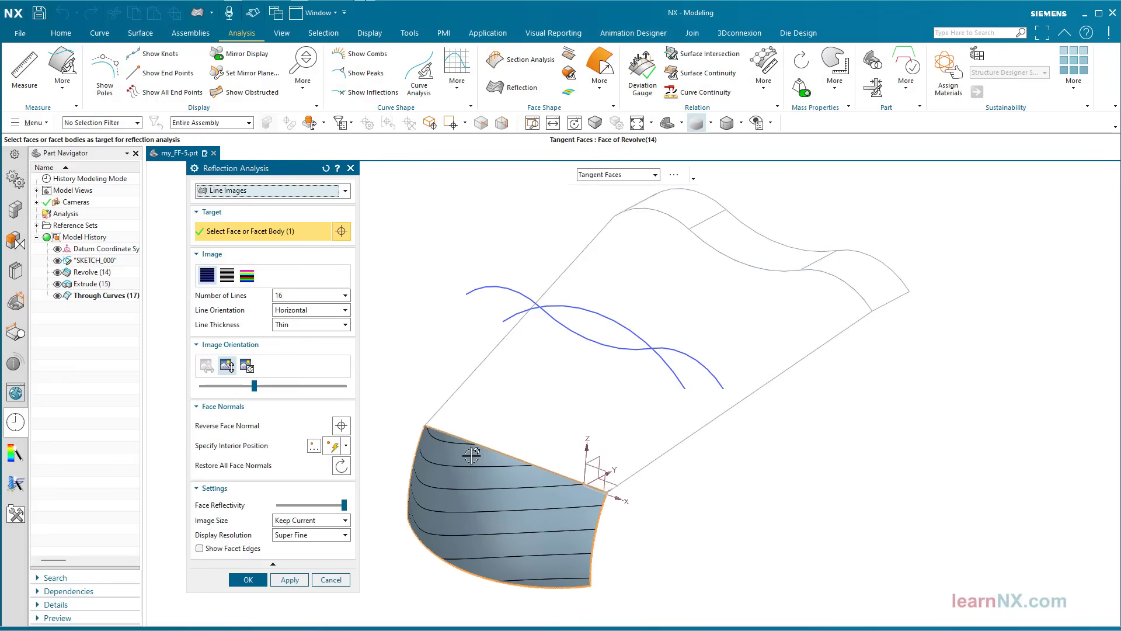
{"action": "left_click", "coordinate": [511, 404]}
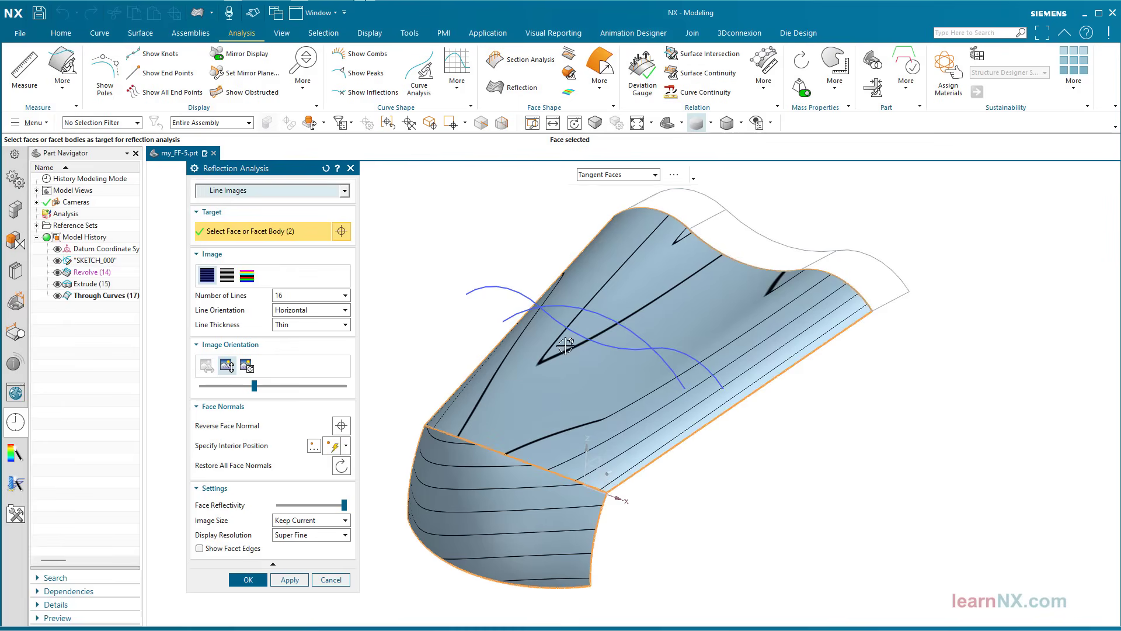
{"action": "left_click", "coordinate": [671, 208]}
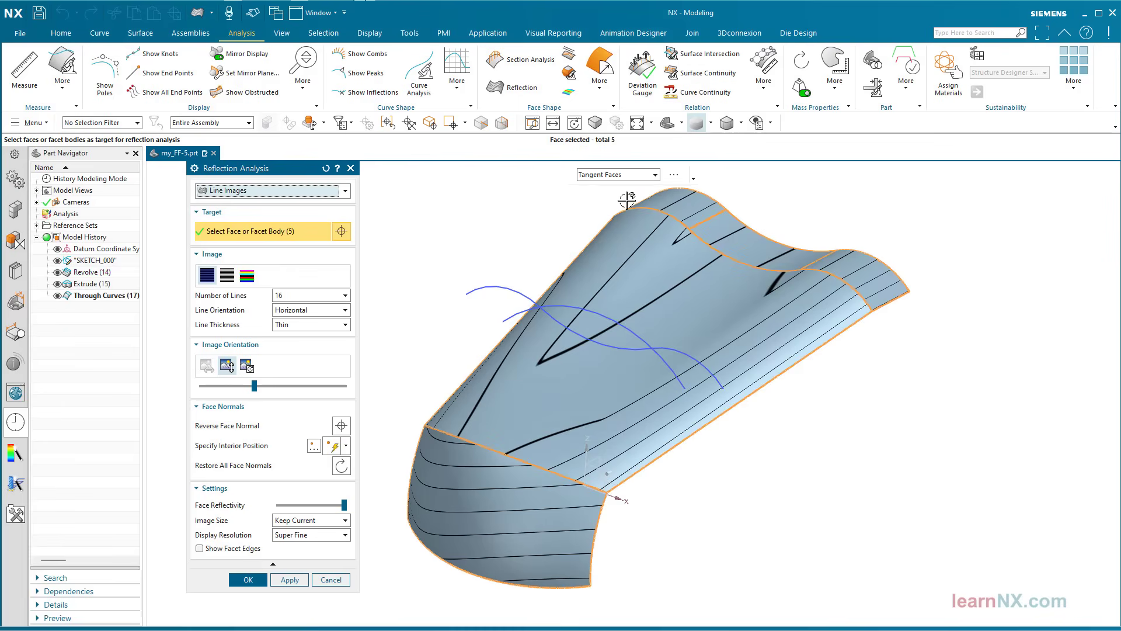
Show the reflection as black lines and examine how they cross the edge between the revolved and Through Curves surfaces
{"action": "left_click", "coordinate": [206, 279]}
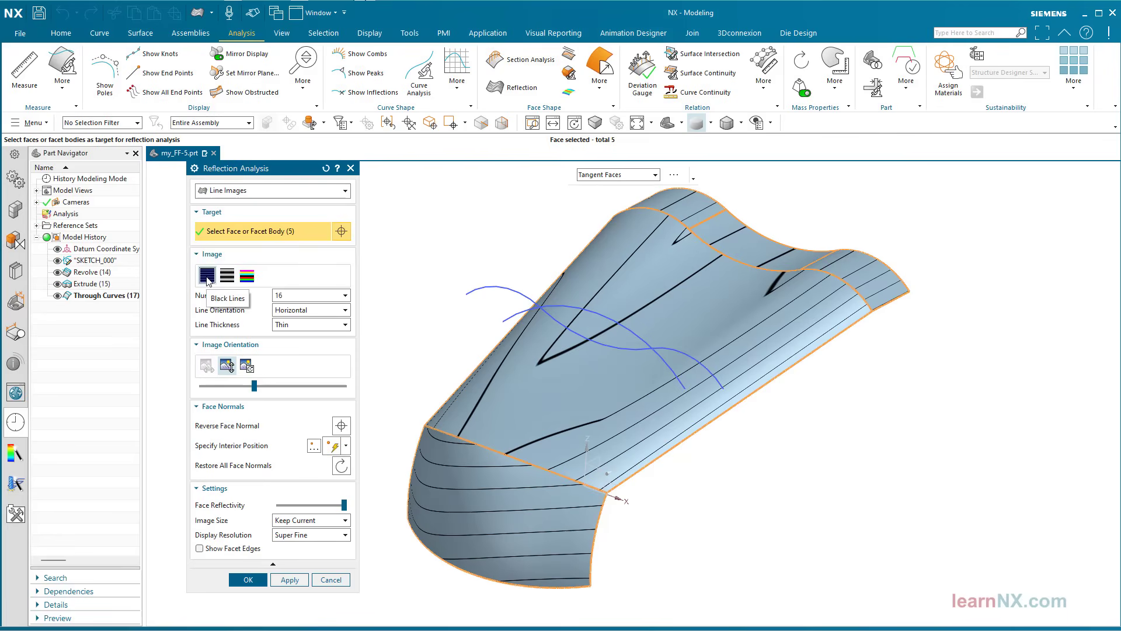
{"action": "scroll", "coordinate": [493, 242], "scroll_direction": "down", "scroll_amount": 5}
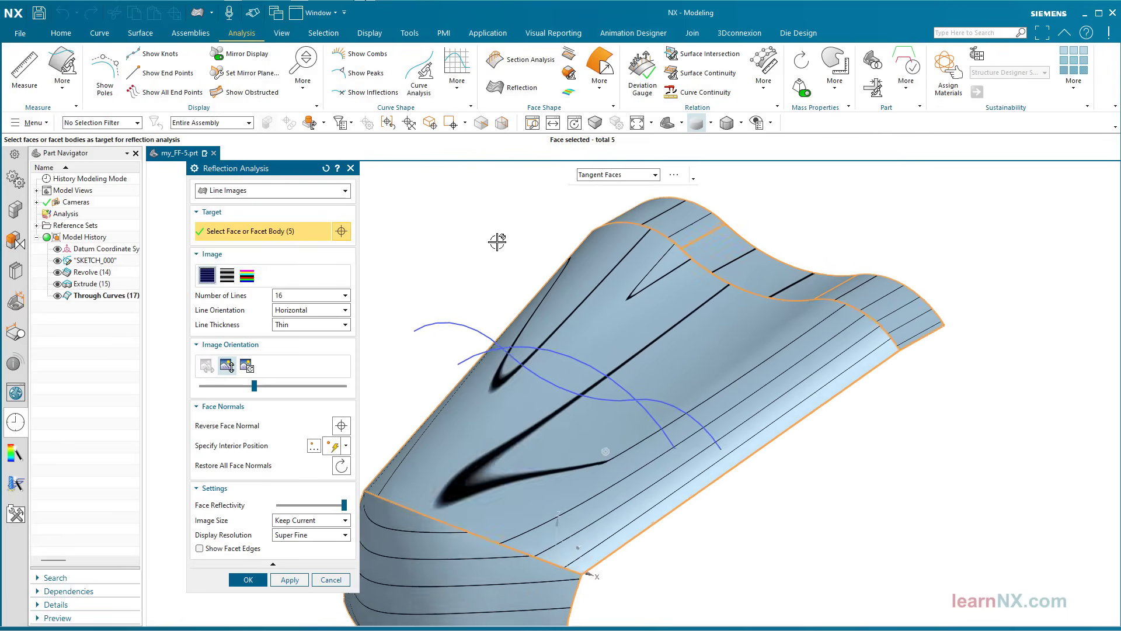
{"action": "scroll", "coordinate": [497, 241], "scroll_direction": "down", "scroll_amount": 3}
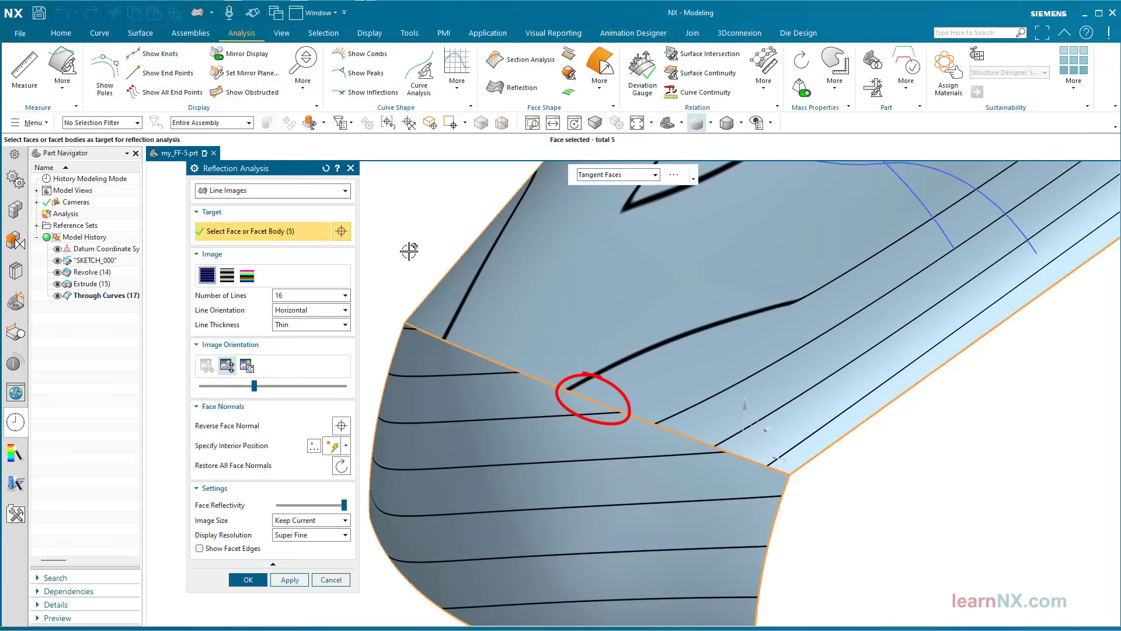
Try the black-and-white and colored line images on the selected faces and return to Black Lines
{"action": "left_click", "coordinate": [227, 275]}
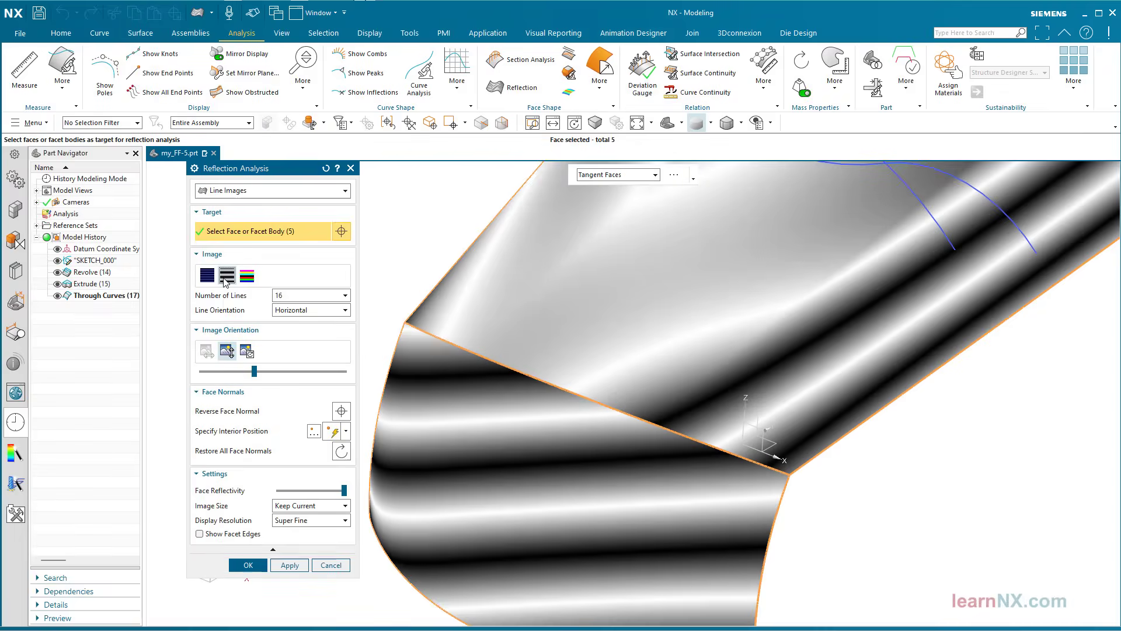
{"action": "left_click", "coordinate": [247, 276]}
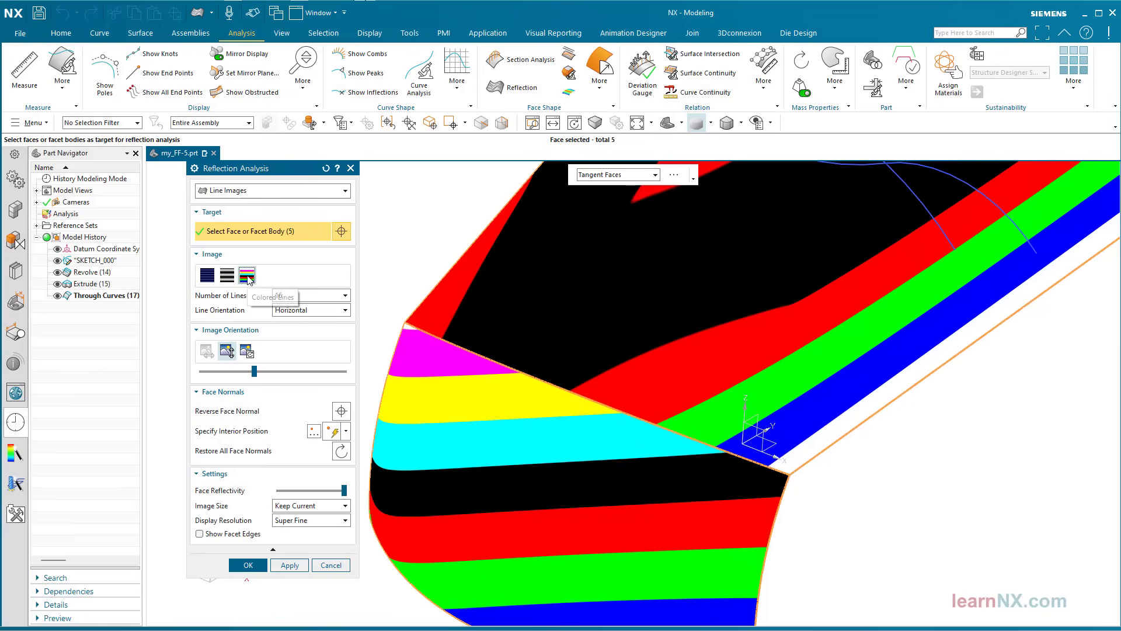
{"action": "left_click", "coordinate": [206, 276]}
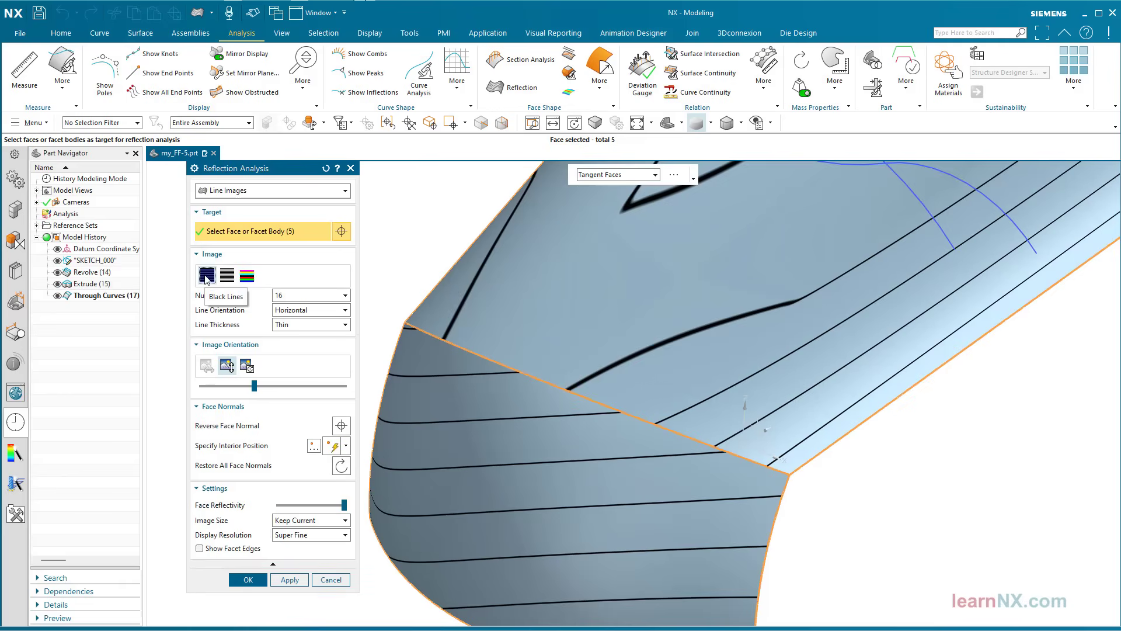
Try 32 lines and the vertical line orientation in the reflection image, restoring 16 lines and horizontal orientation
{"action": "left_click", "coordinate": [328, 297]}
{"action": "left_click", "coordinate": [306, 358]}
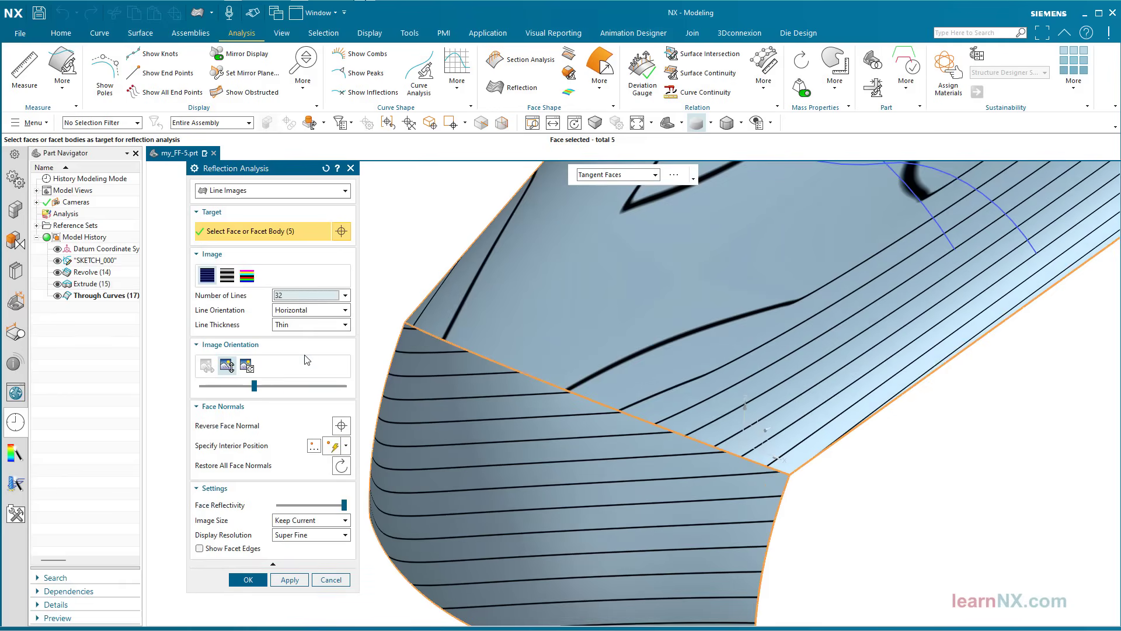
{"action": "left_click", "coordinate": [323, 297]}
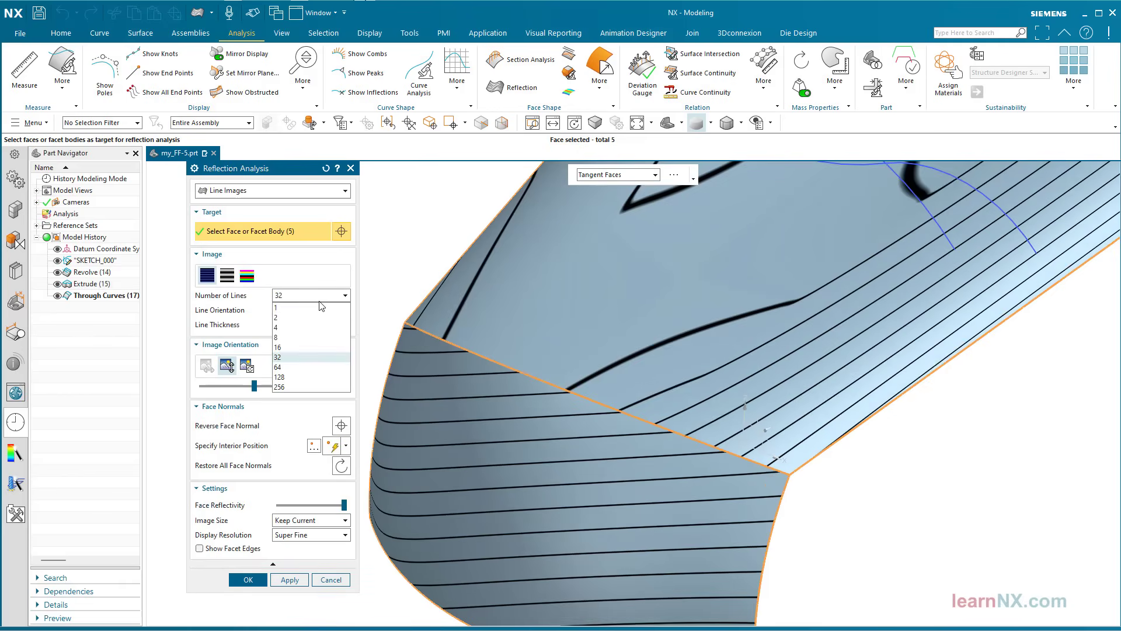
{"action": "left_click", "coordinate": [305, 350]}
{"action": "left_click", "coordinate": [315, 332]}
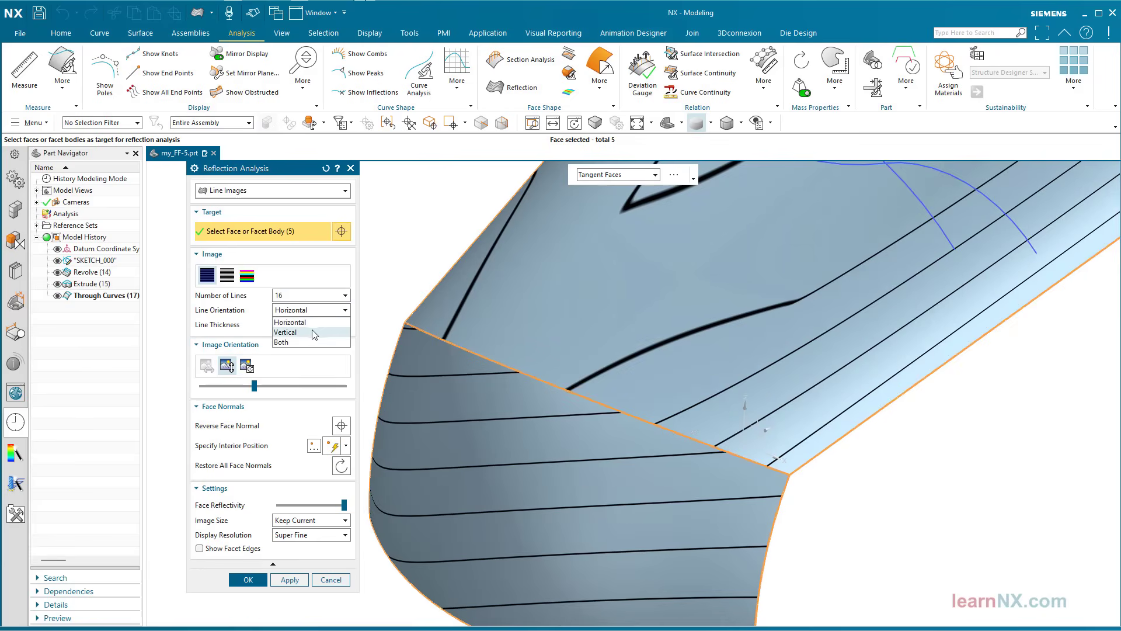
{"action": "left_click", "coordinate": [321, 311]}
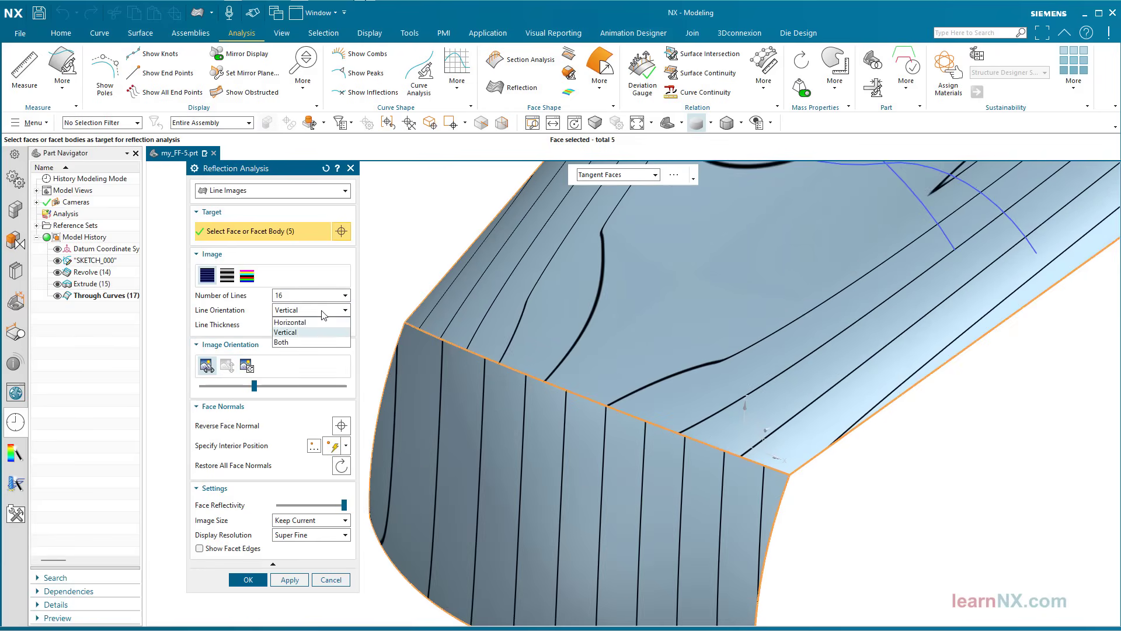
{"action": "left_click", "coordinate": [315, 322]}
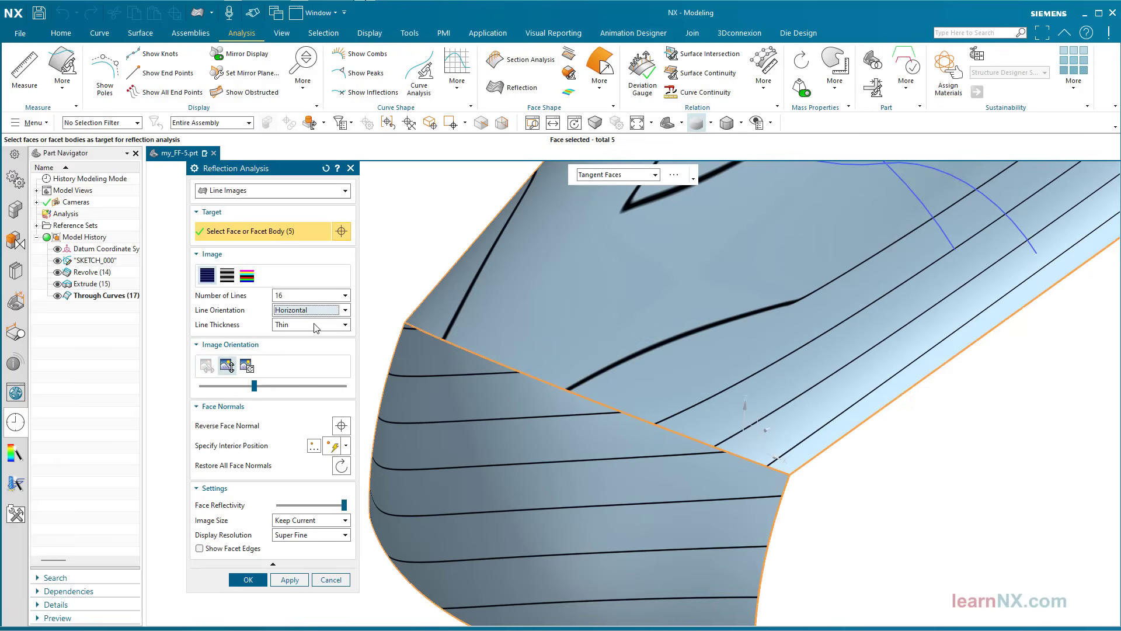
Shift the horizontal reflection image across the faces and set the display resolution to Ultra Fine
{"action": "left_click_drag", "start_coordinate": [255, 386], "coordinate": [226, 388]}
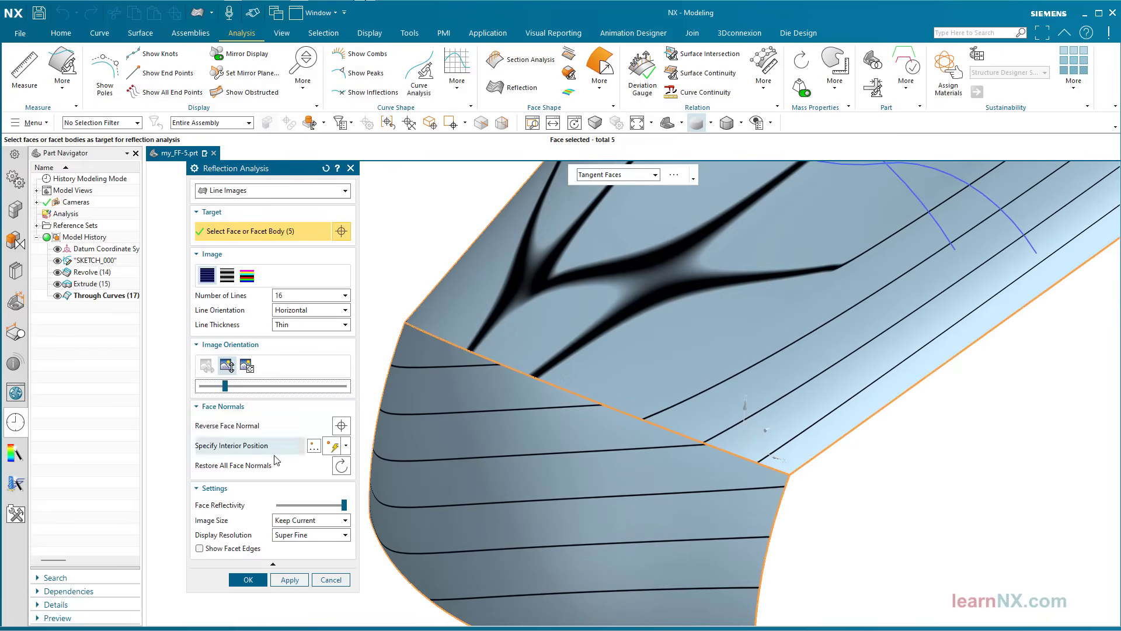
{"action": "left_click", "coordinate": [339, 535]}
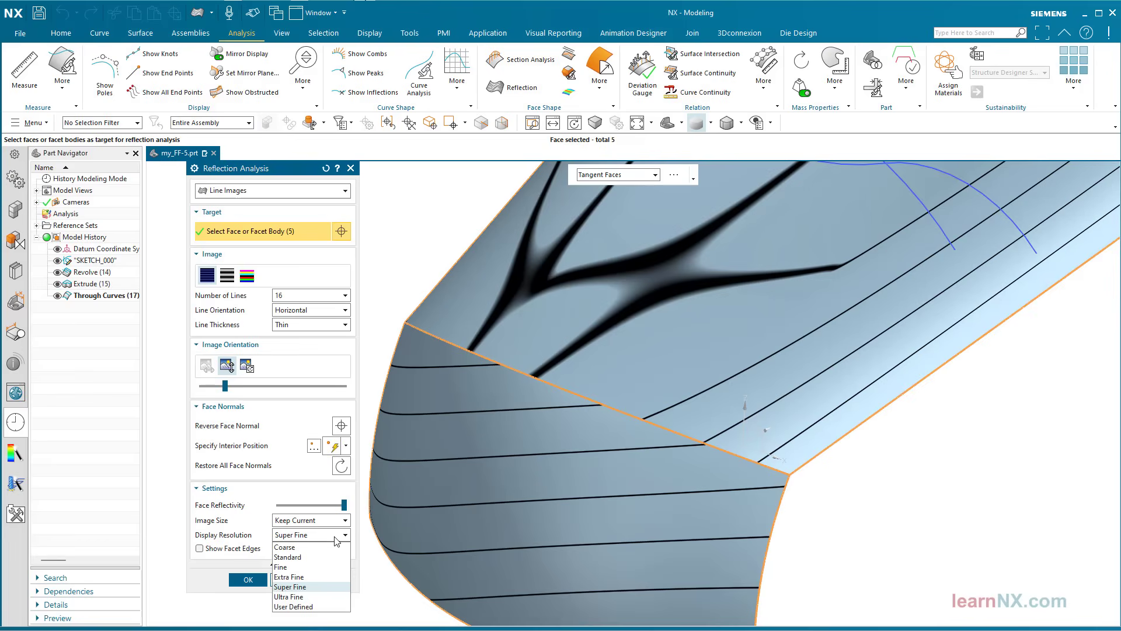
{"action": "left_click", "coordinate": [326, 597]}
{"action": "middle_click_drag", "start_coordinate": [327, 601], "coordinate": [394, 306]}
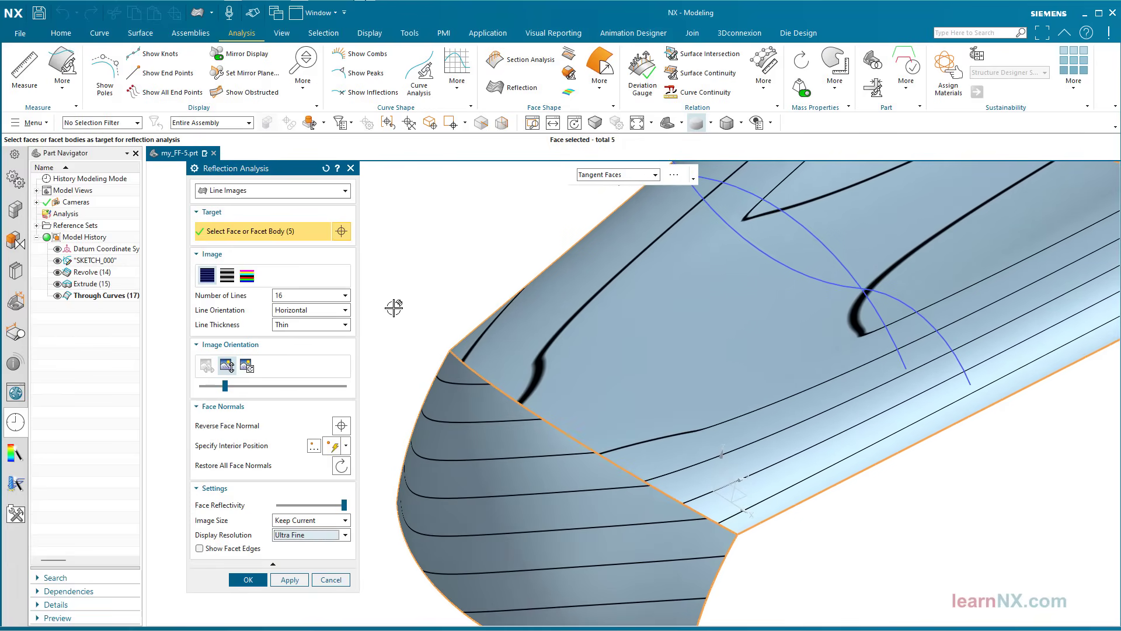
Keep face reflectivity at its maximum and create the reflection analysis
{"action": "left_click", "coordinate": [346, 505]}
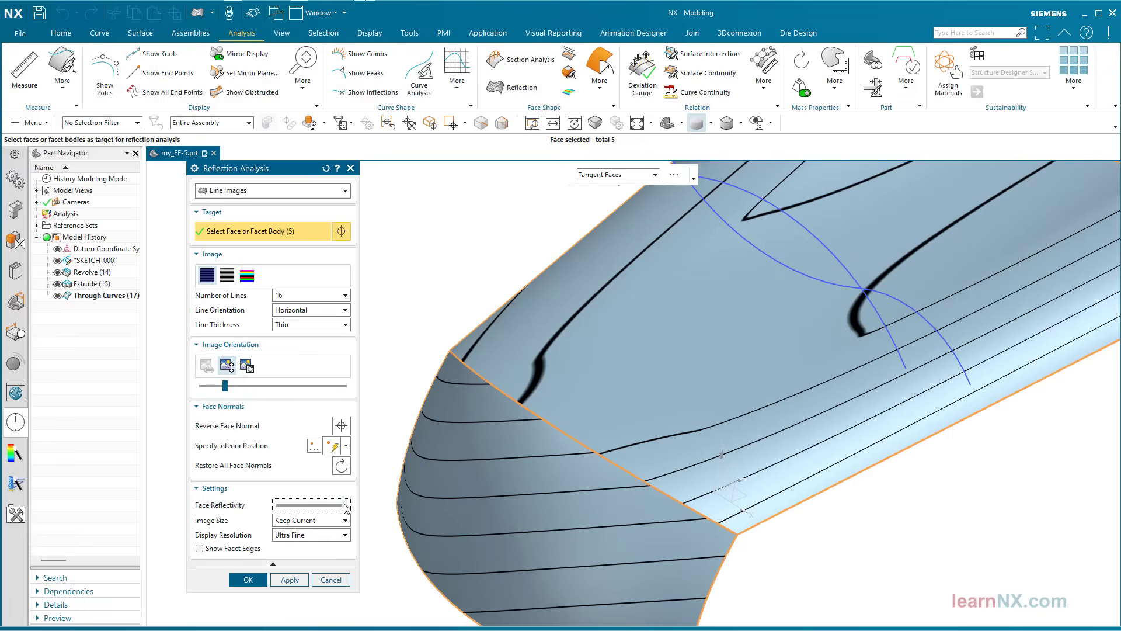
{"action": "mouse_move", "coordinate": [347, 507]}
{"action": "left_mouse_down"}
{"action": "mouse_move", "coordinate": [270, 497]}
{"action": "mouse_move", "coordinate": [358, 509]}
{"action": "left_mouse_up"}
{"action": "key", "text": "ctrl+f"}
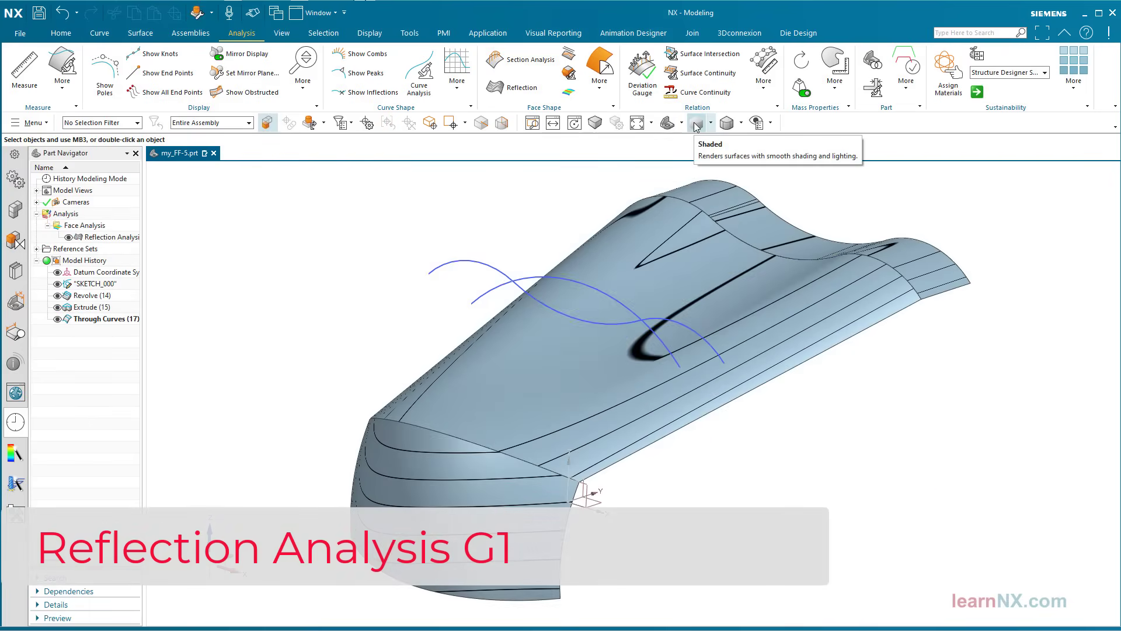
Display the model shaded without reflection lines and edit the Through Curves surface, making its first section G1 (Tangent) to the revolved face
{"action": "left_click", "coordinate": [696, 124]}
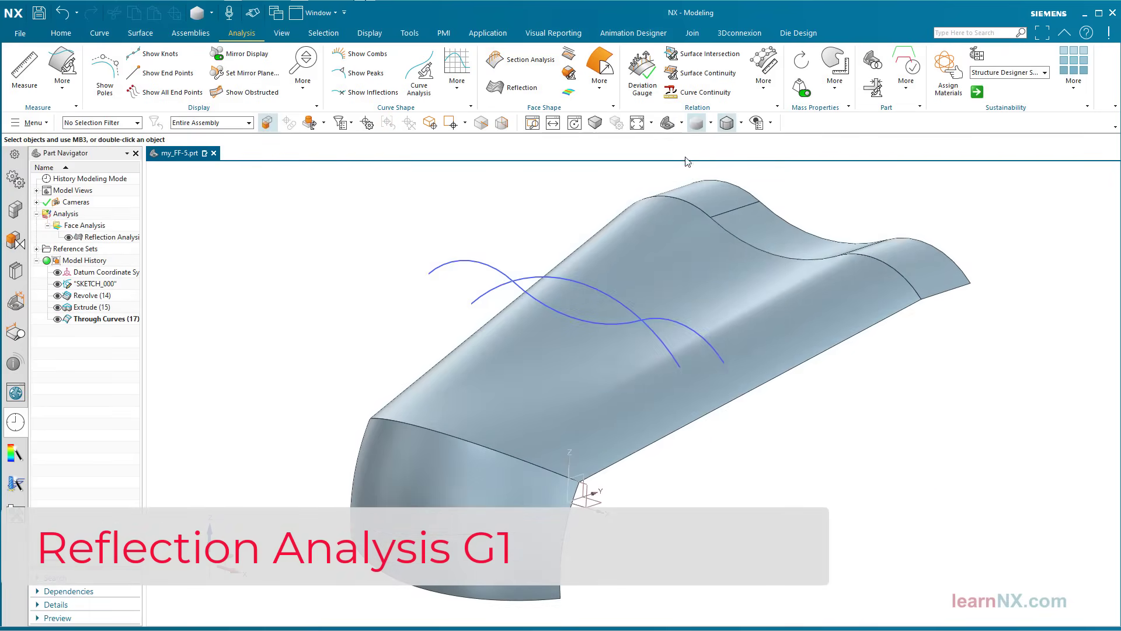
{"action": "double_click", "coordinate": [624, 260]}
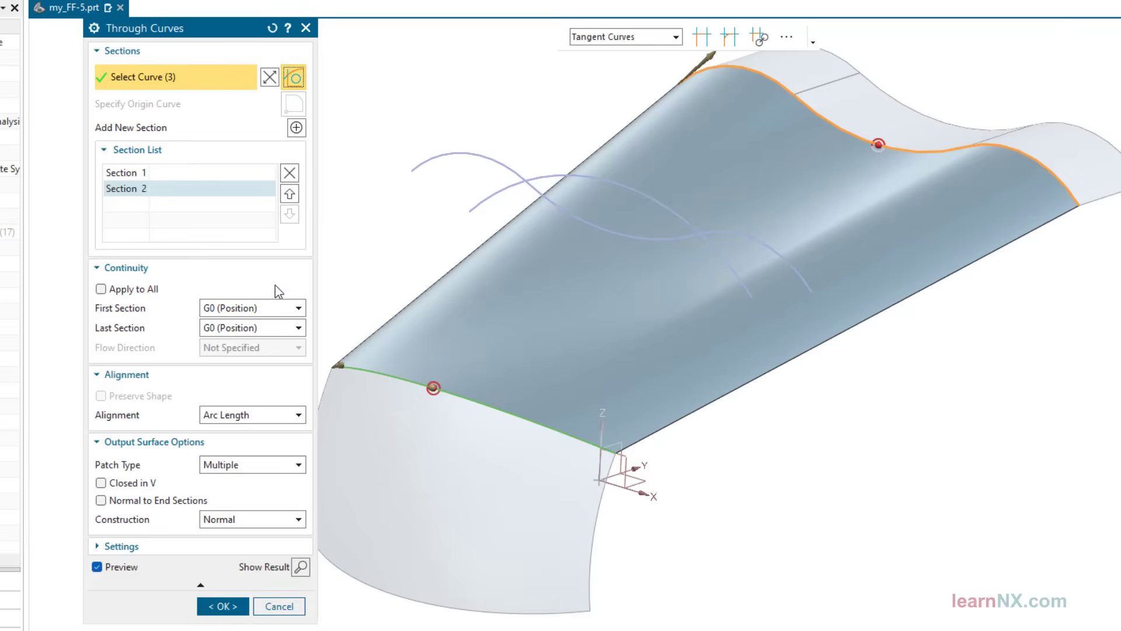
{"action": "left_click", "coordinate": [275, 308]}
{"action": "left_click", "coordinate": [271, 338]}
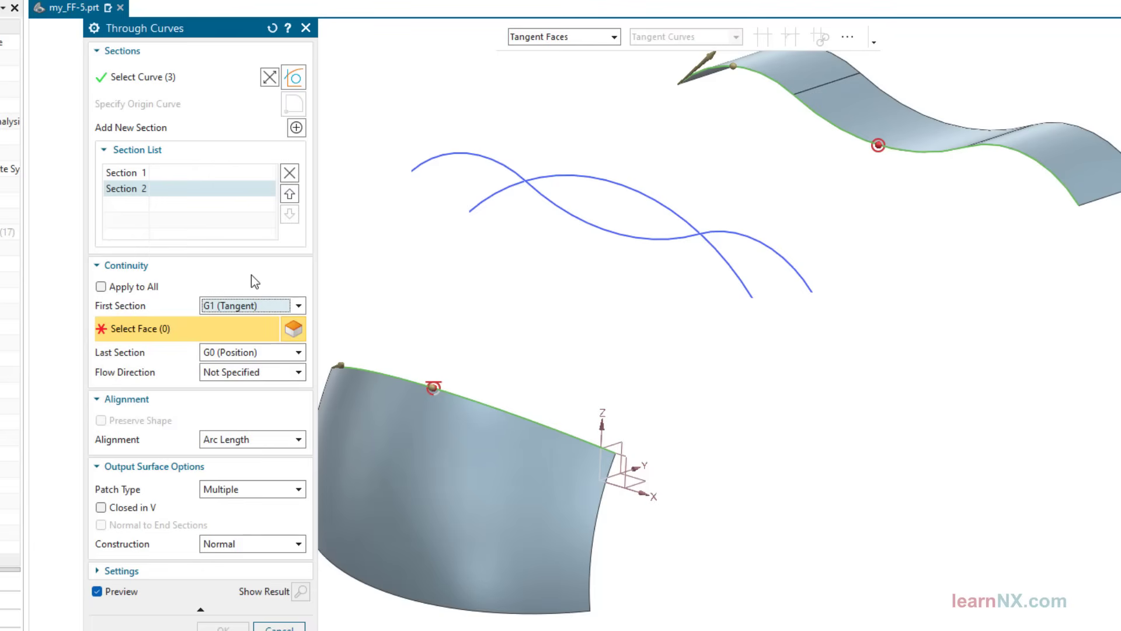
{"action": "left_click", "coordinate": [247, 178]}
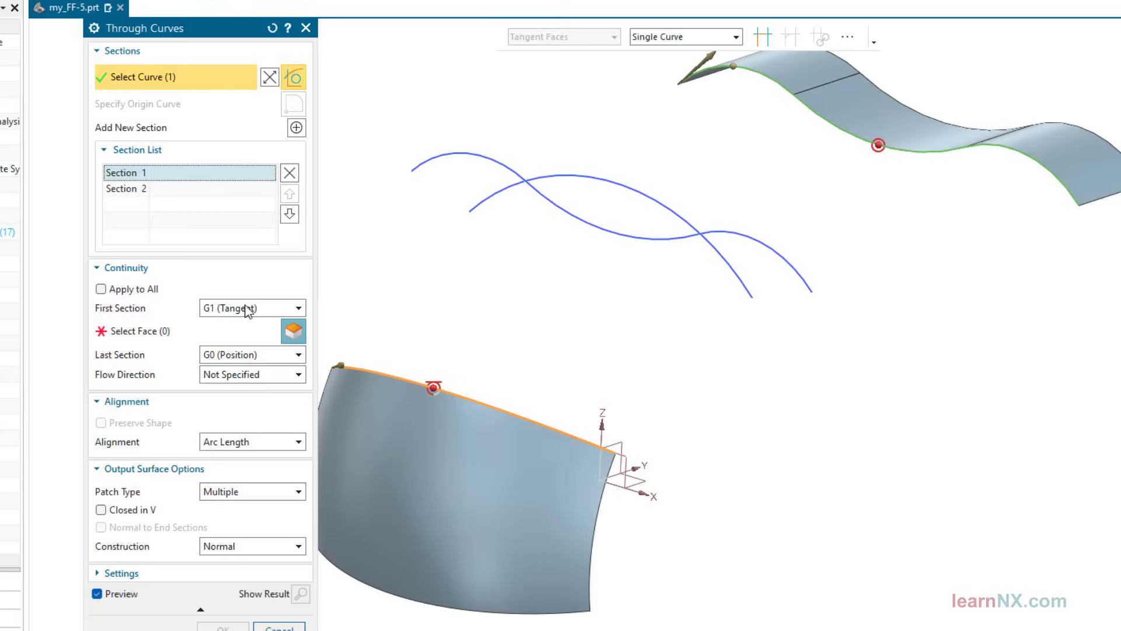
{"action": "left_click", "coordinate": [237, 330]}
{"action": "left_click", "coordinate": [382, 421]}
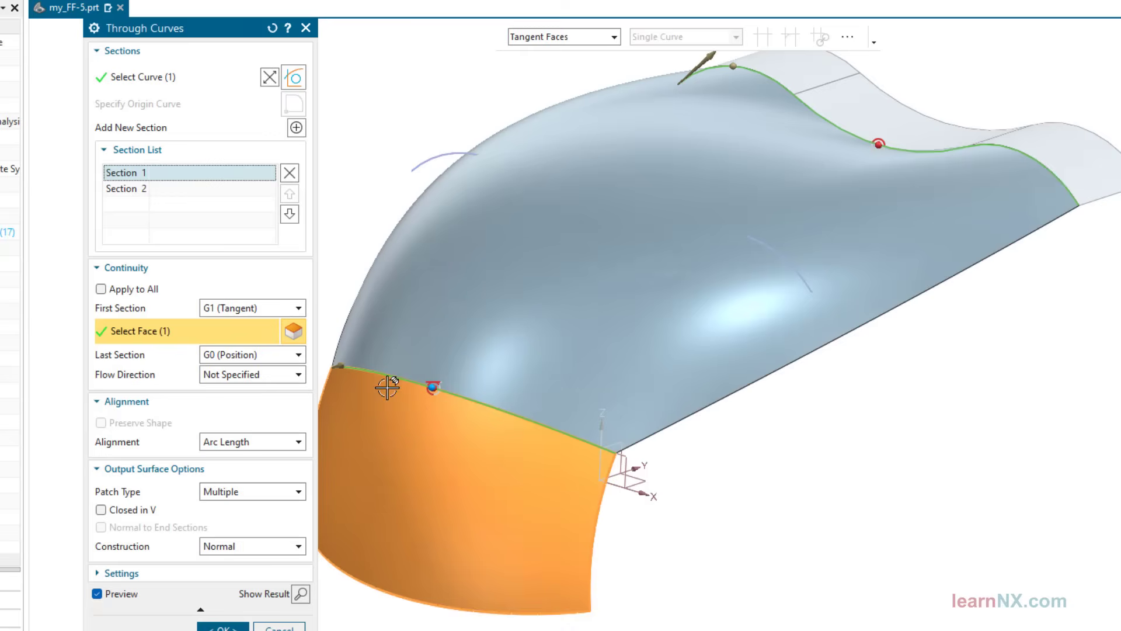
Set the last section's continuity to G1 (Tangent) with the extruded sheet's tangent faces as reference
{"action": "left_click", "coordinate": [222, 188]}
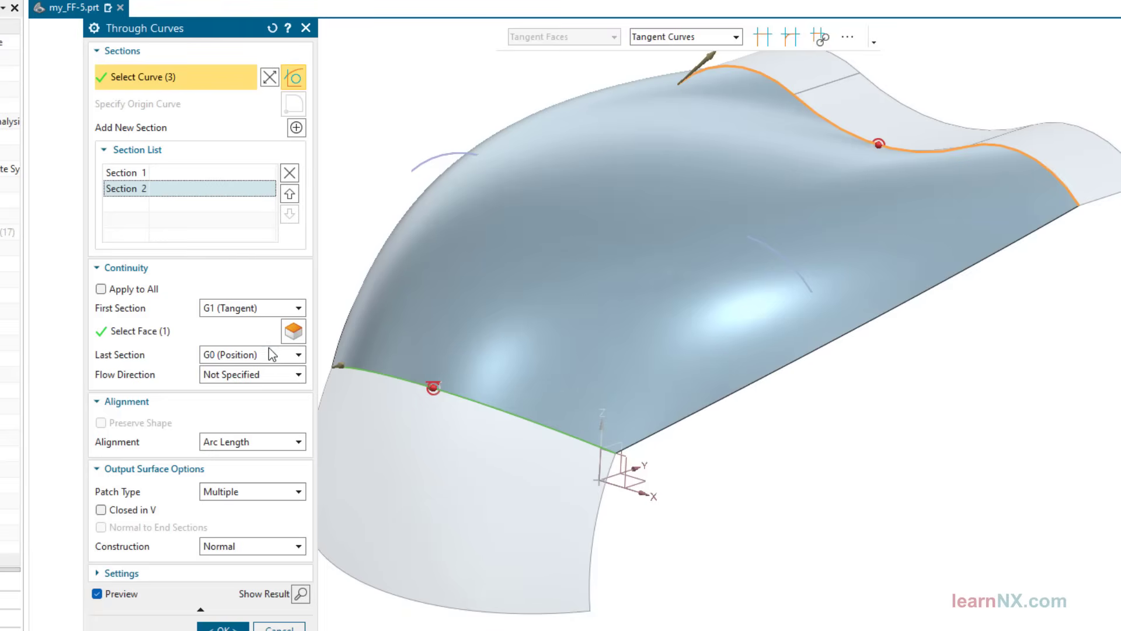
{"action": "left_click", "coordinate": [272, 362]}
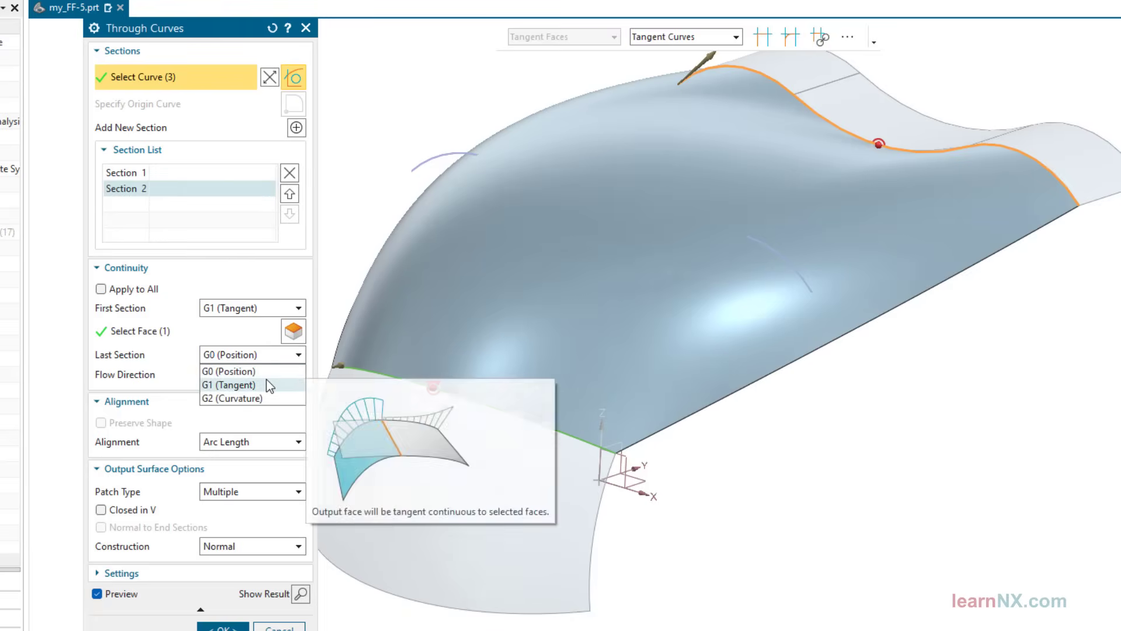
{"action": "left_click", "coordinate": [266, 382]}
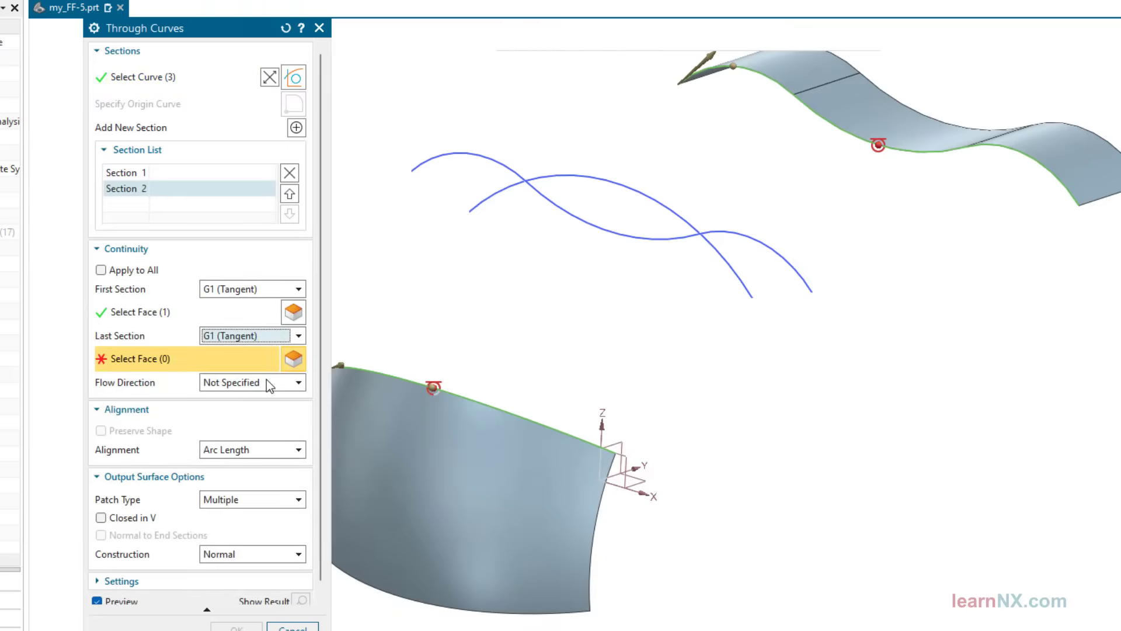
{"action": "left_click", "coordinate": [822, 73]}
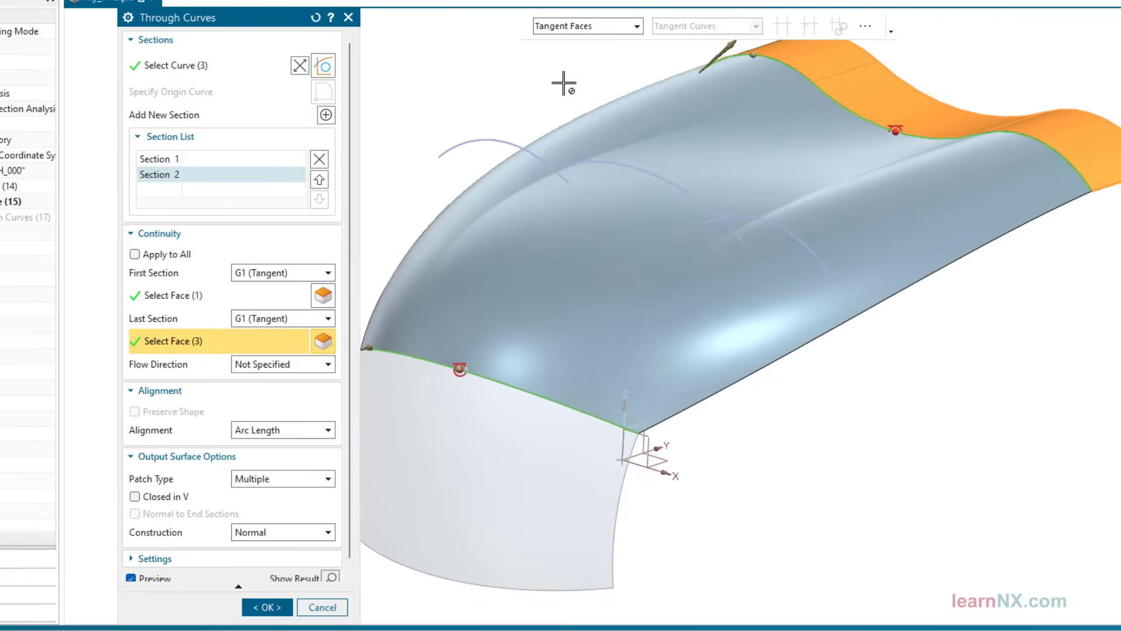
Set the flow direction to Isoparametric and apply the edits to the Through Curves surface
{"action": "left_click", "coordinate": [327, 363]}
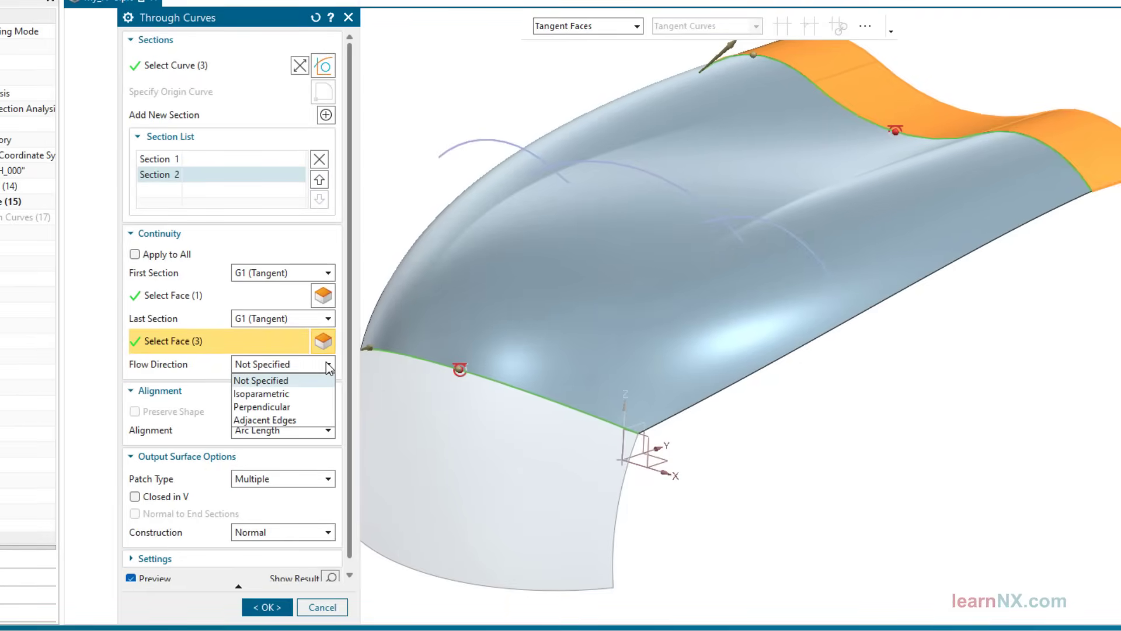
{"action": "left_click", "coordinate": [311, 393]}
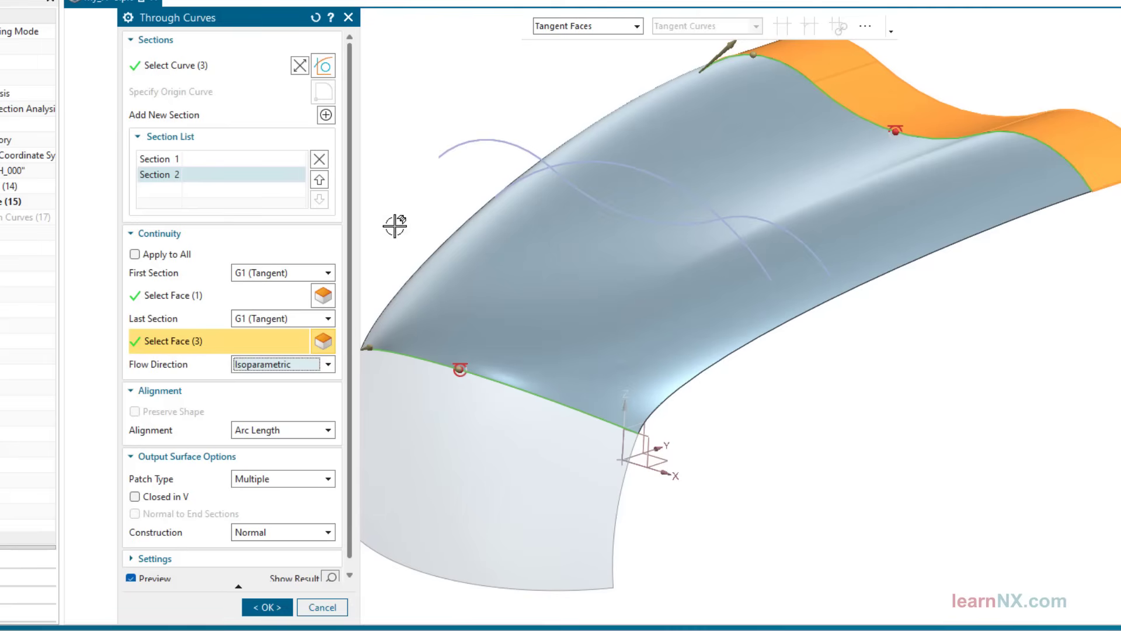
{"action": "left_click", "coordinate": [284, 610]}
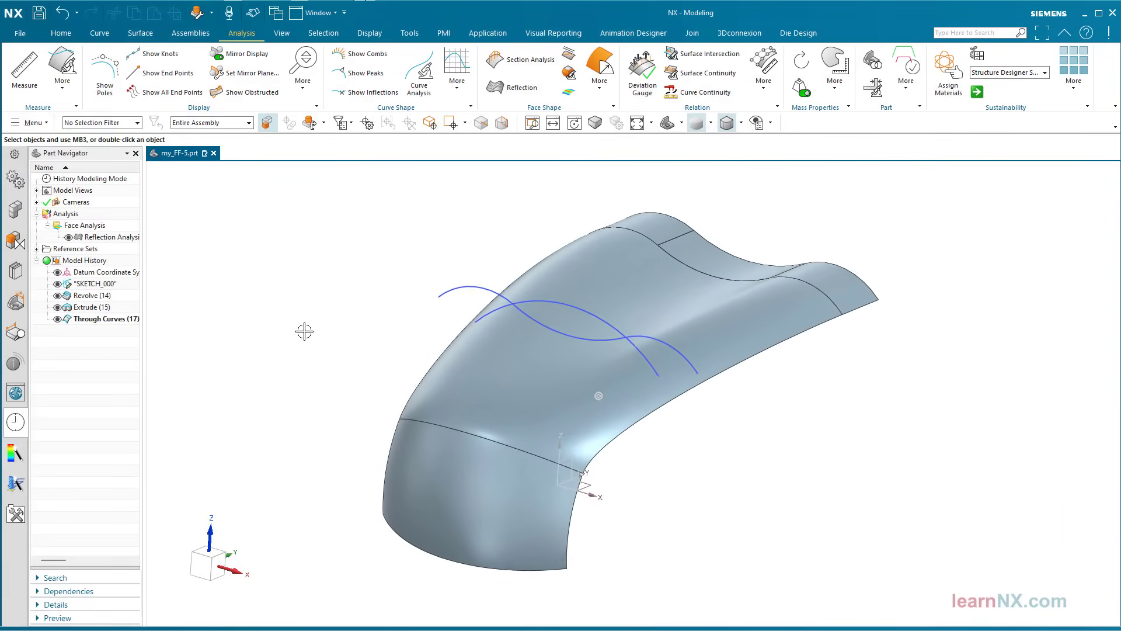
Reopen the saved reflection analysis, check the line transitions of the G1 surface with a slightly shifted image and confirm it
{"action": "double_click", "coordinate": [124, 236]}
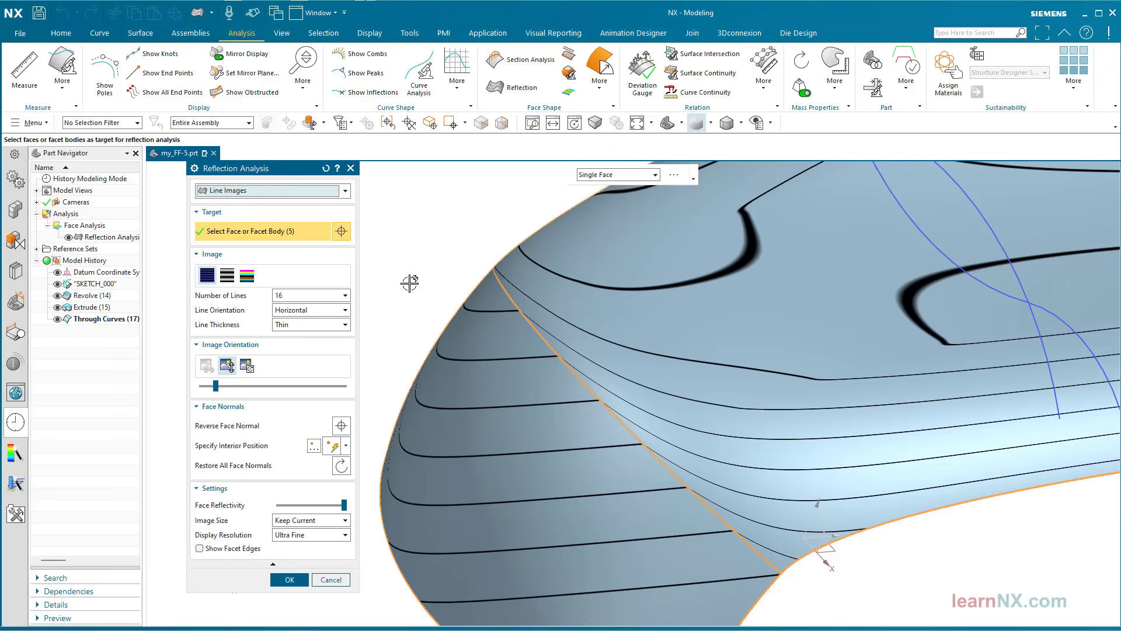
{"action": "left_click", "coordinate": [298, 579]}
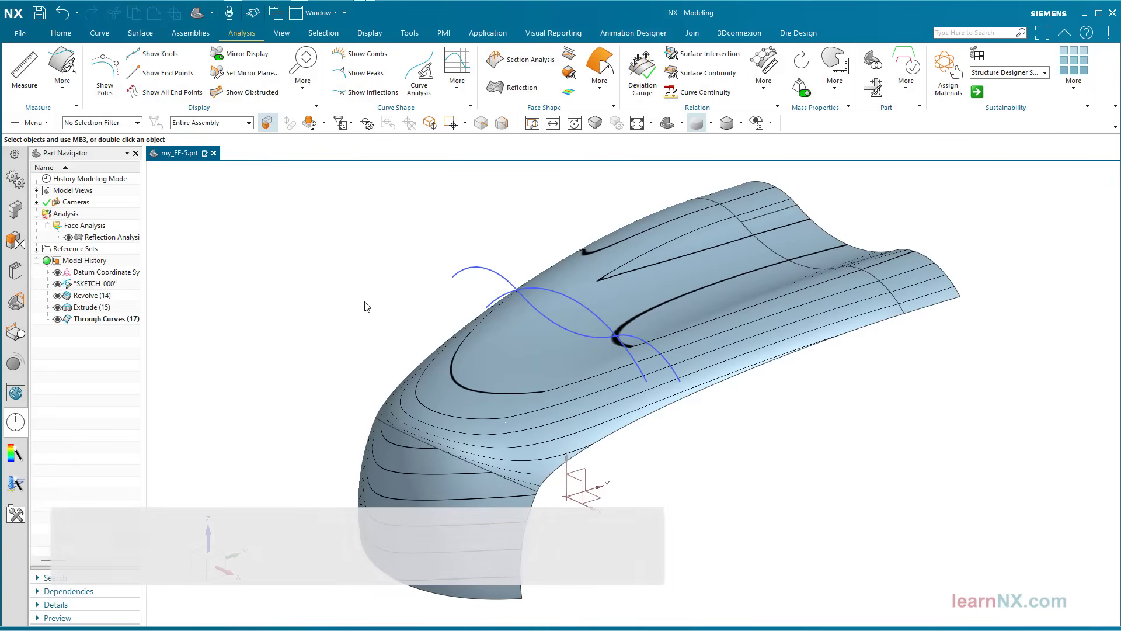
Edit the Through Curves surface, setting both first and last section continuity to G2 (Curvature), and apply the change
{"action": "double_click", "coordinate": [490, 364]}
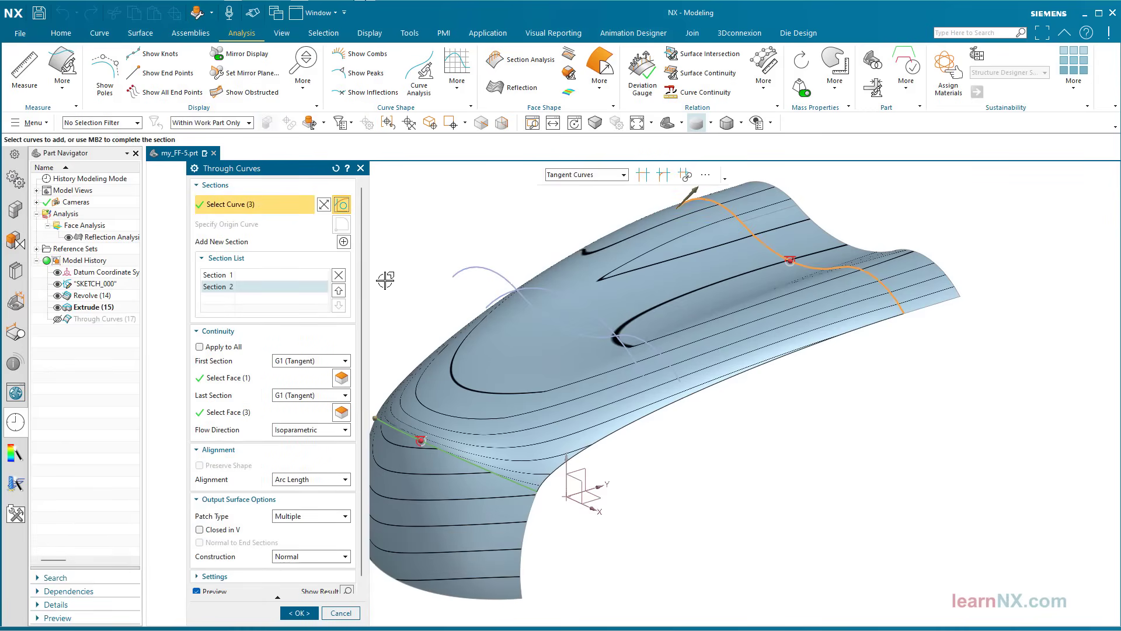
{"action": "left_click", "coordinate": [329, 362]}
{"action": "left_click", "coordinate": [317, 394]}
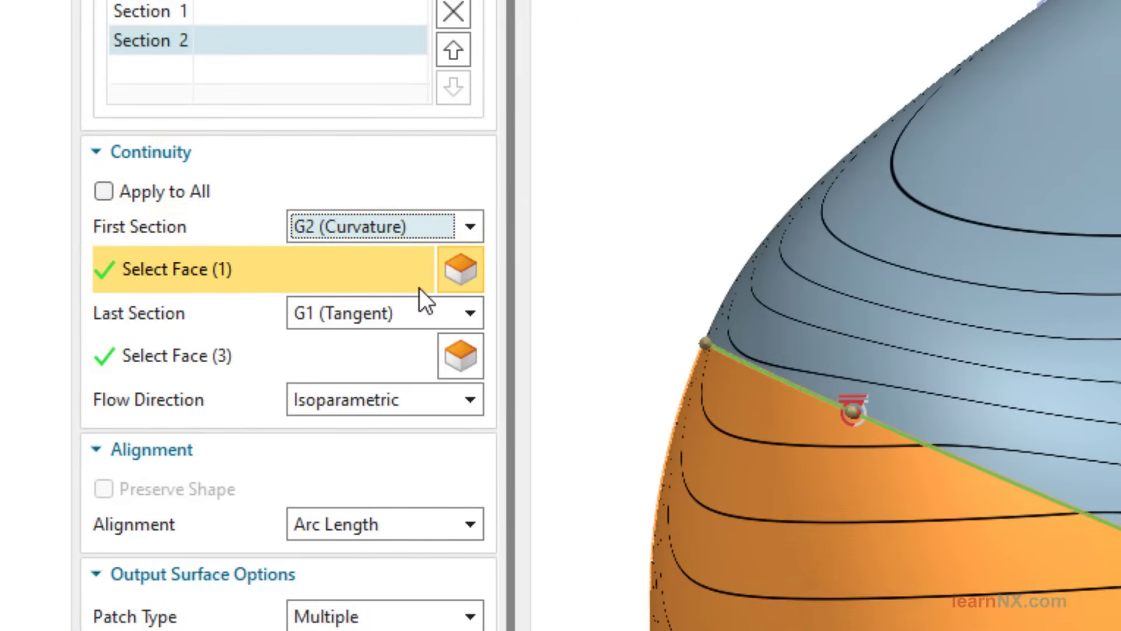
{"action": "left_click", "coordinate": [422, 314]}
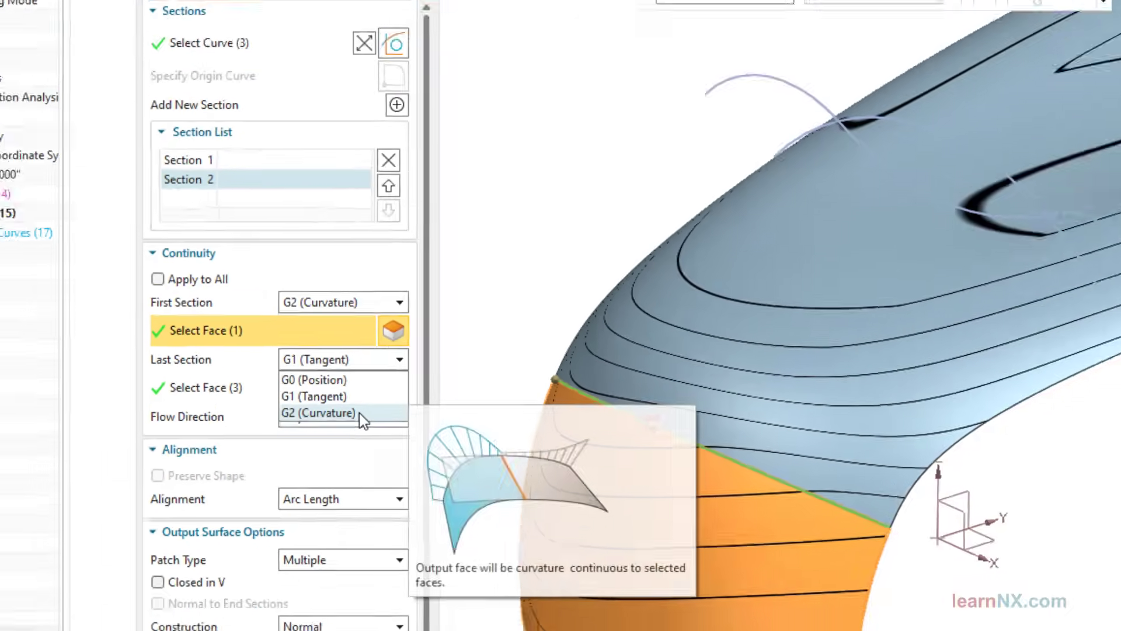
{"action": "left_click", "coordinate": [412, 393]}
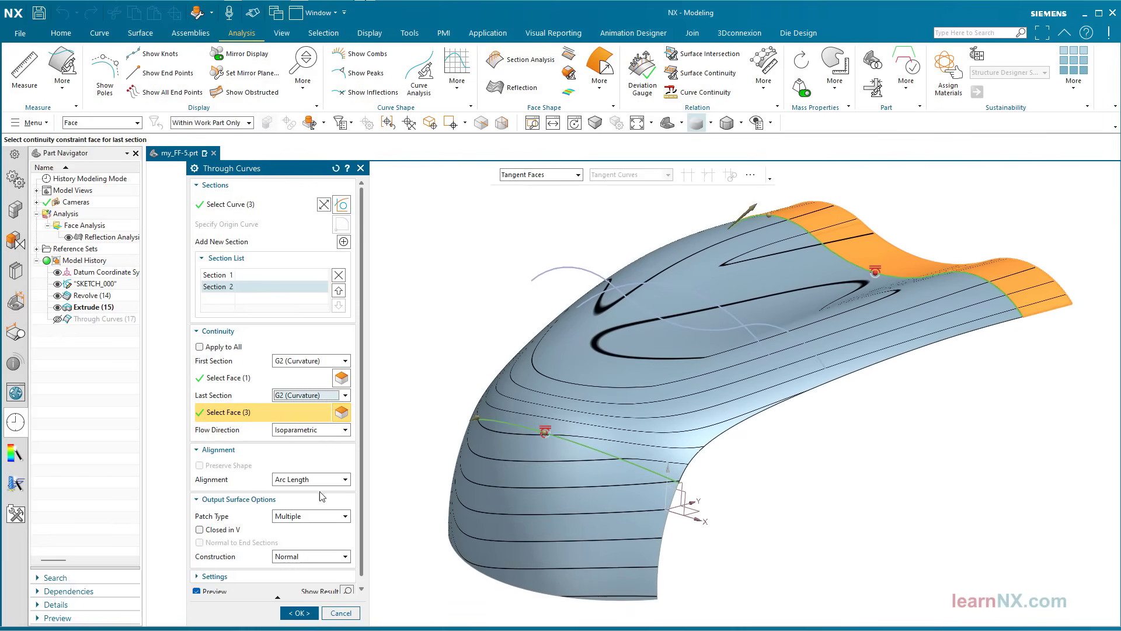
{"action": "left_click", "coordinate": [299, 613]}
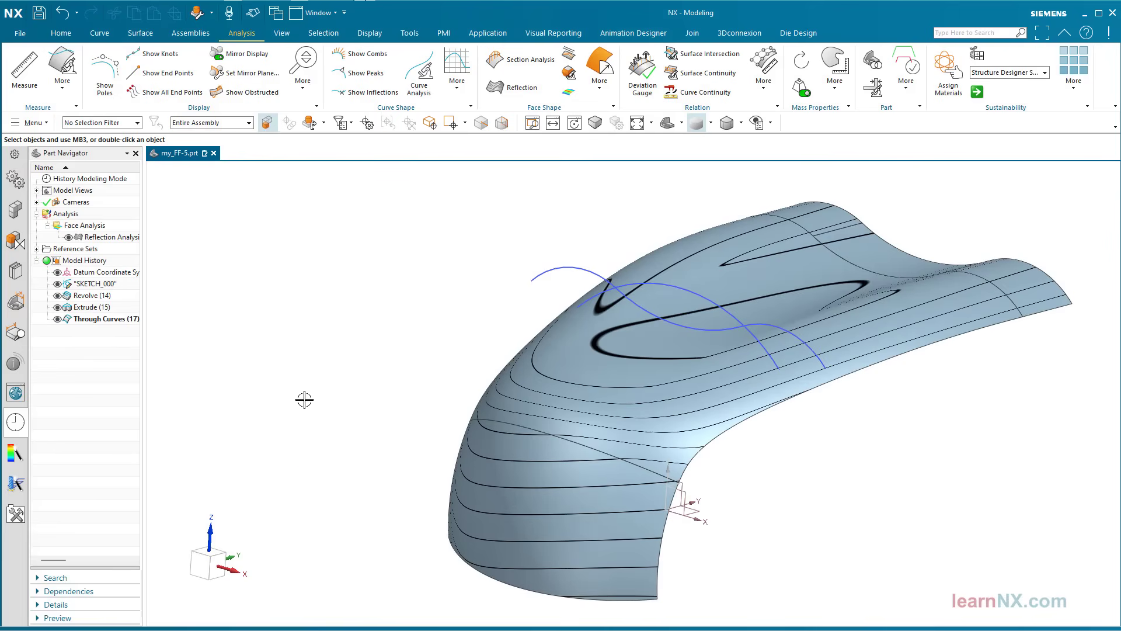
Turn off the face edges display and switch the graphics window background to the dark preset
{"action": "left_click", "coordinate": [370, 34]}
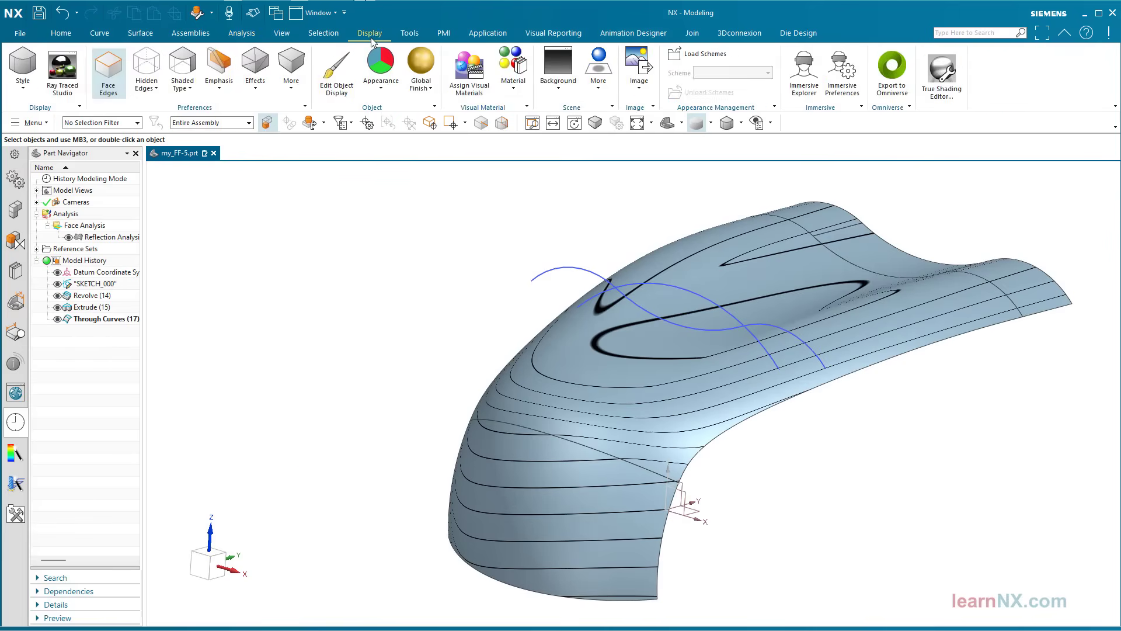
{"action": "left_click", "coordinate": [113, 89]}
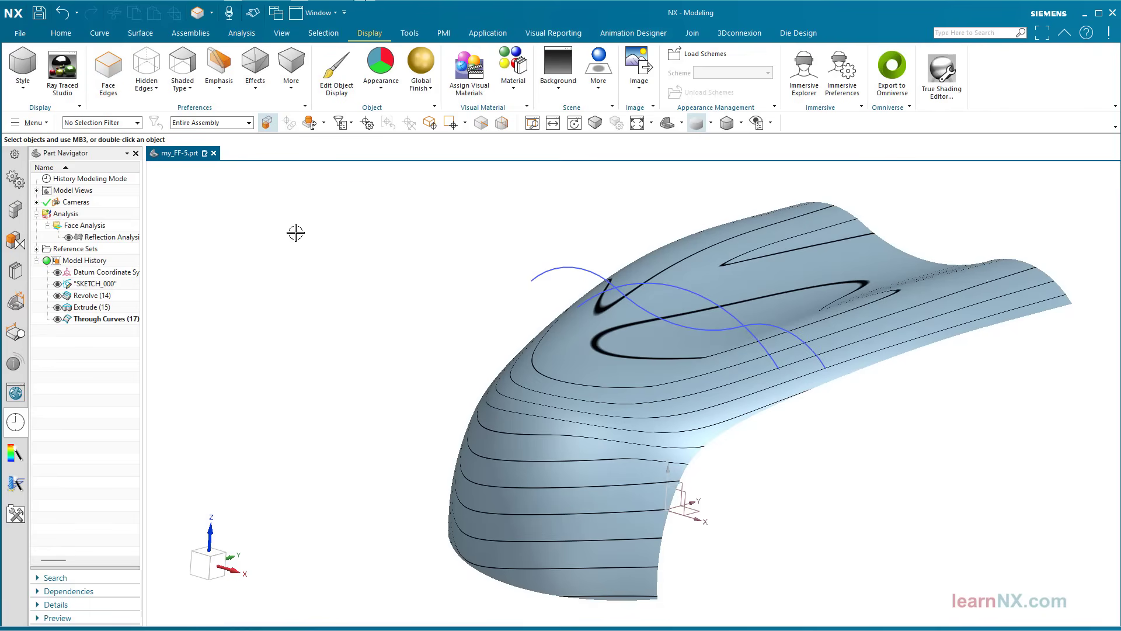
{"action": "left_click", "coordinate": [558, 85]}
{"action": "left_click", "coordinate": [577, 174]}
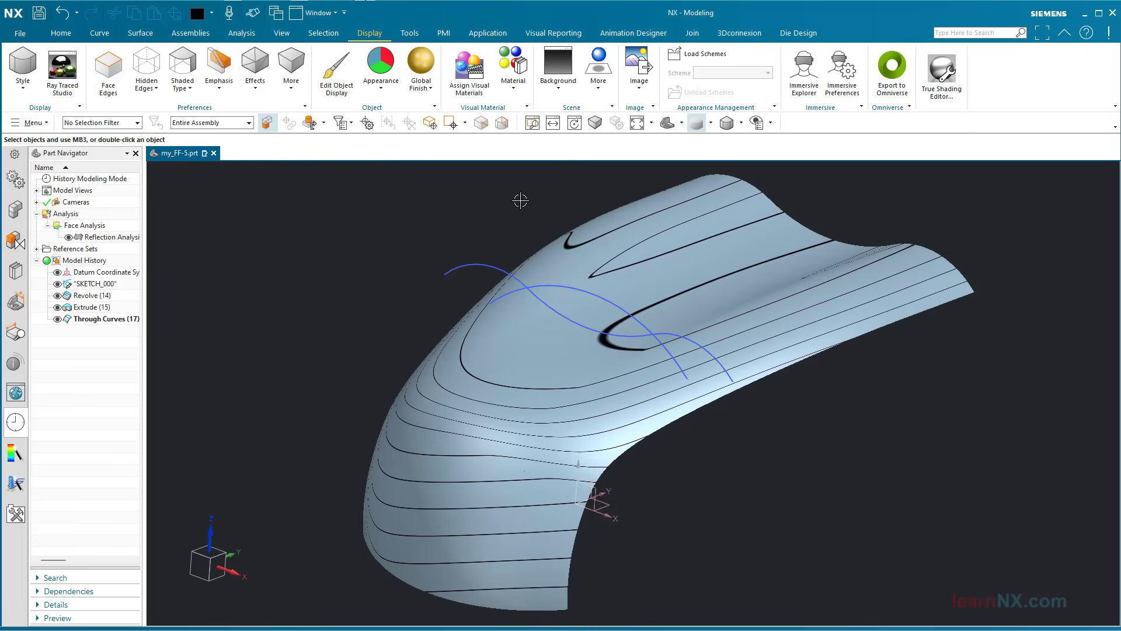
Edit the saved reflection analysis, switching it from line images to scene images with the orange horizon photo as the scene
{"action": "double_click", "coordinate": [125, 237]}
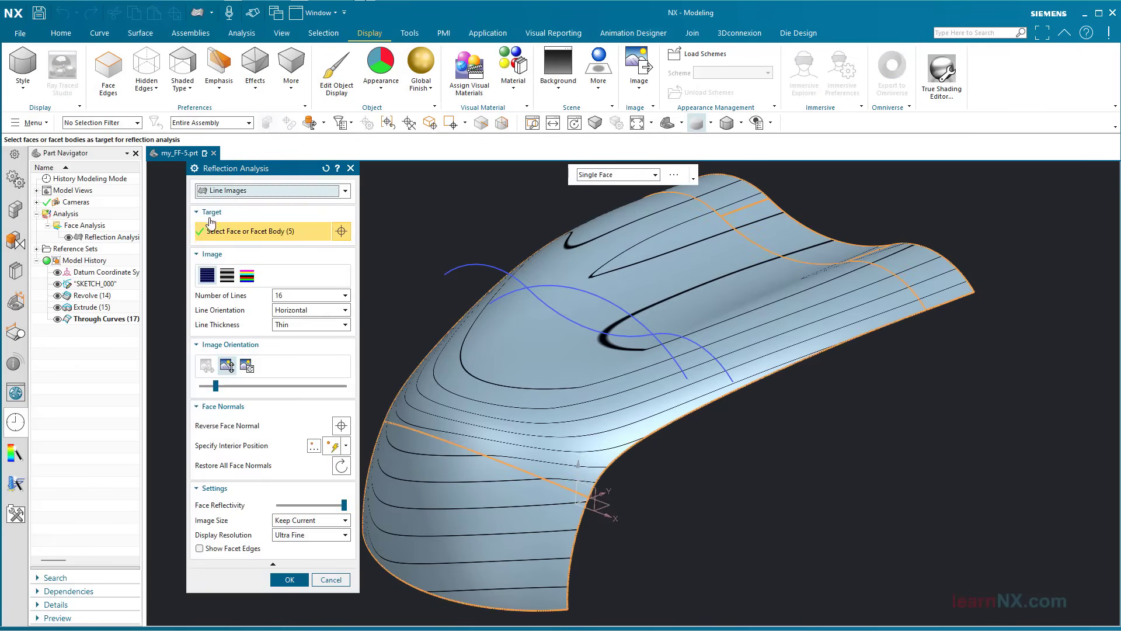
{"action": "left_click", "coordinate": [277, 197]}
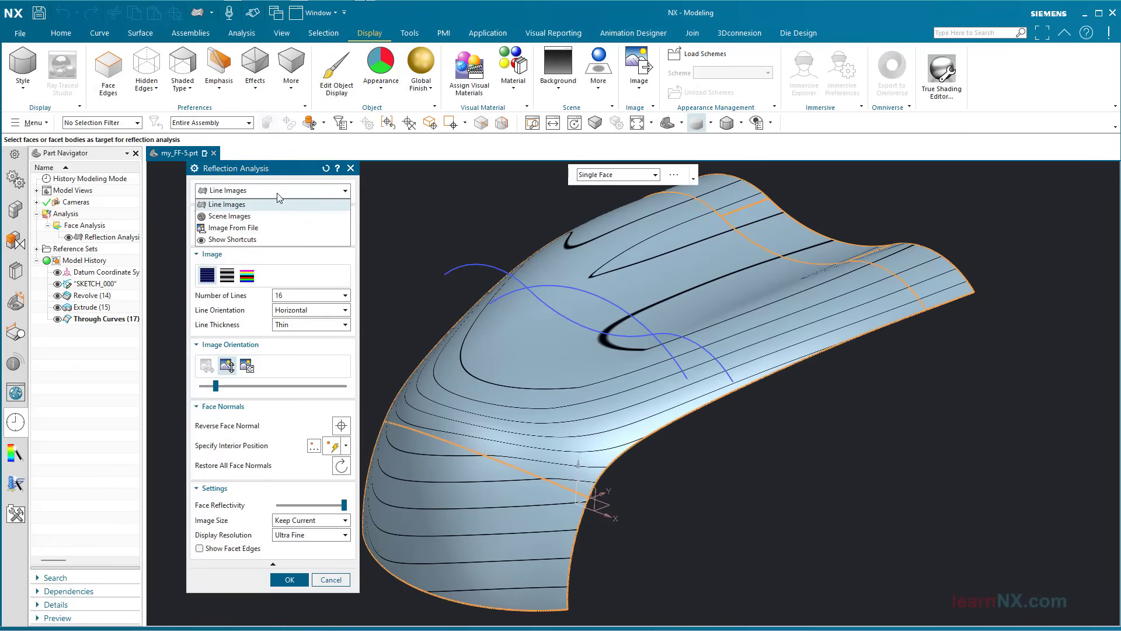
{"action": "left_click", "coordinate": [266, 218]}
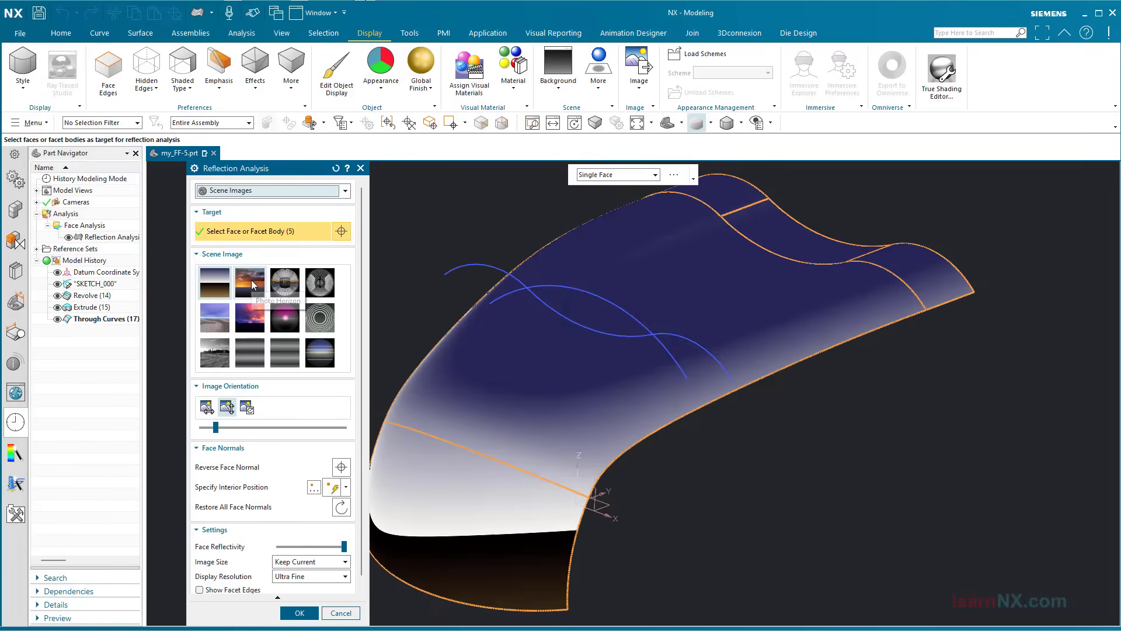
{"action": "left_click", "coordinate": [251, 284]}
{"action": "scroll", "coordinate": [408, 269], "scroll_direction": "down", "scroll_amount": 2}
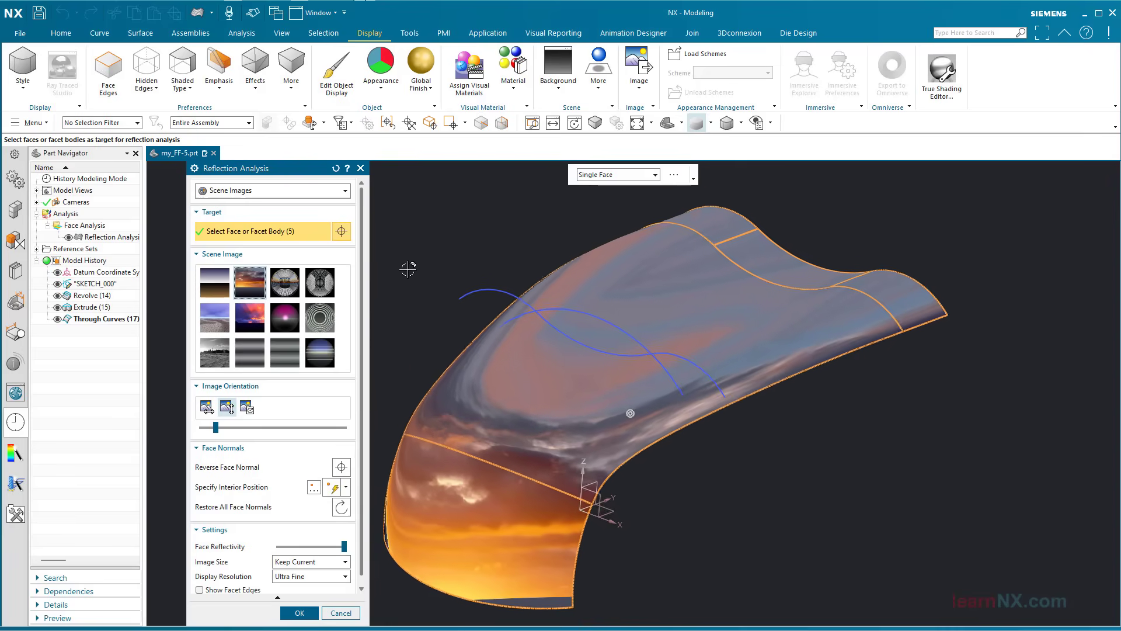
Hide the sketch and the datum coordinate system, and change the reflected scene to Magenta Sunset
{"action": "left_click", "coordinate": [57, 284]}
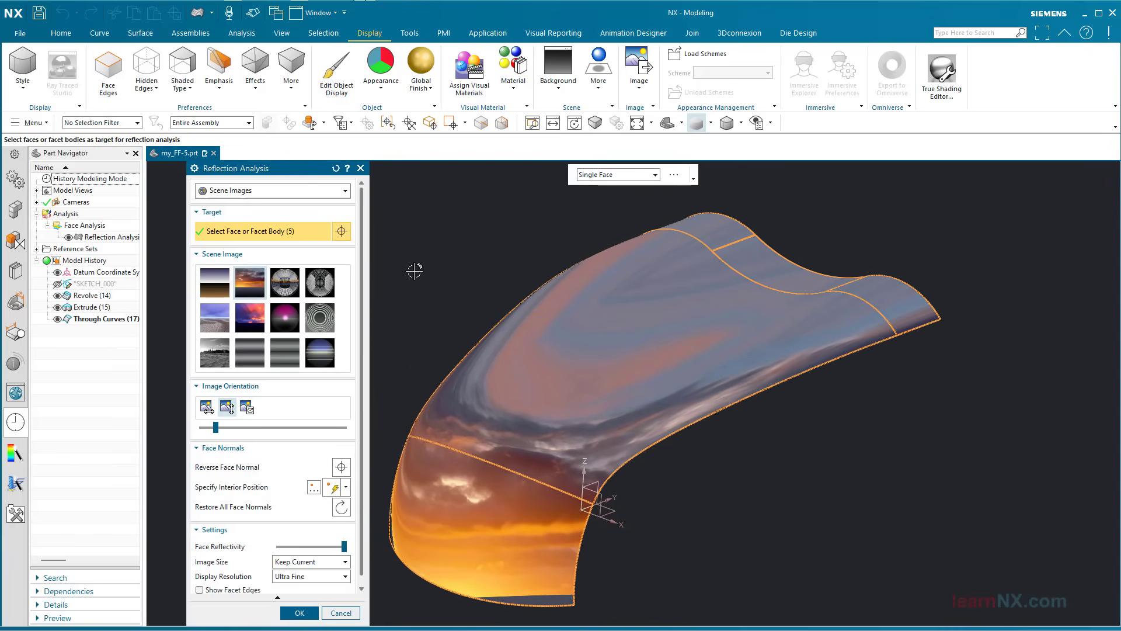
{"action": "left_click", "coordinate": [57, 272]}
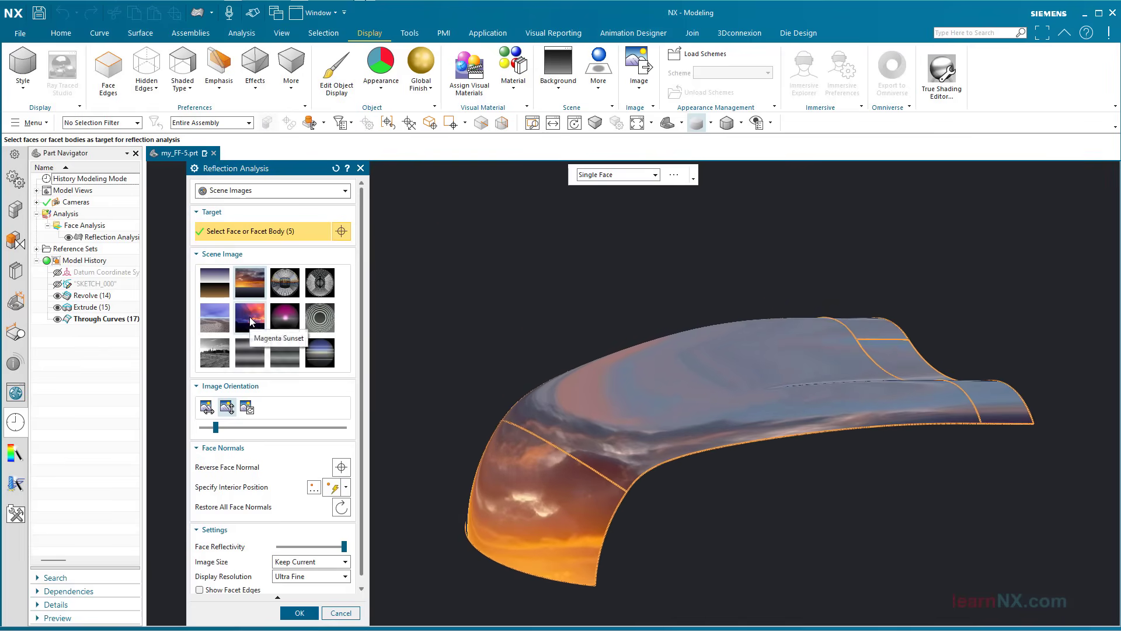
{"action": "left_click", "coordinate": [250, 318]}
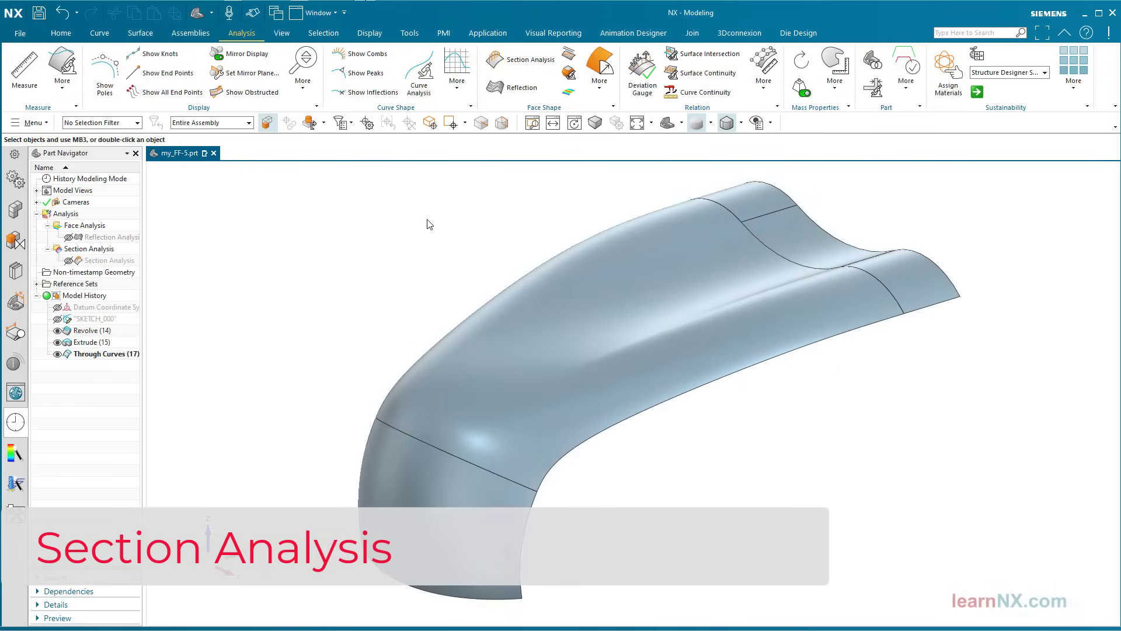
Run a section analysis with curvature combs on all five sheet faces, using 8 uniform parallel XC sections
{"action": "left_click", "coordinate": [524, 62]}
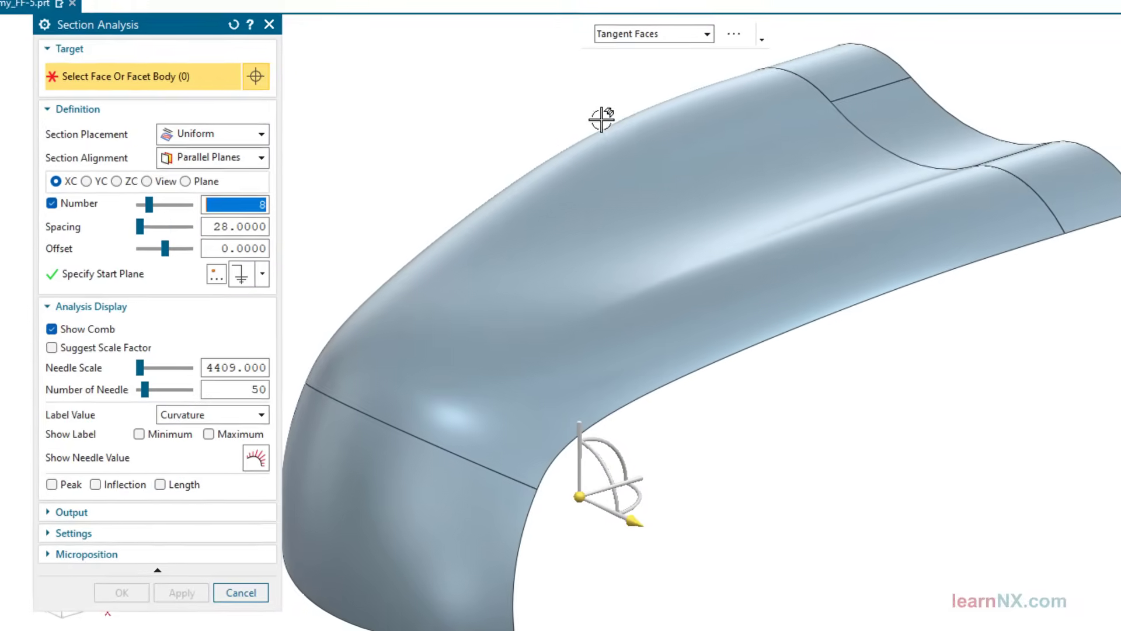
{"action": "left_click", "coordinate": [608, 264]}
{"action": "left_click", "coordinate": [906, 105]}
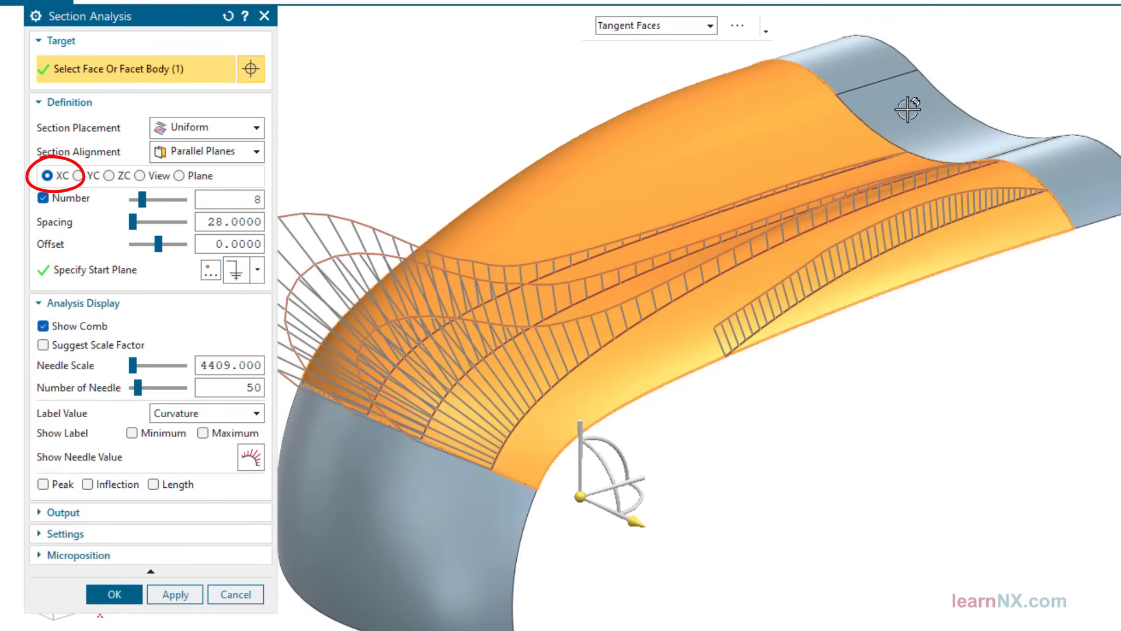
{"action": "left_click", "coordinate": [426, 543]}
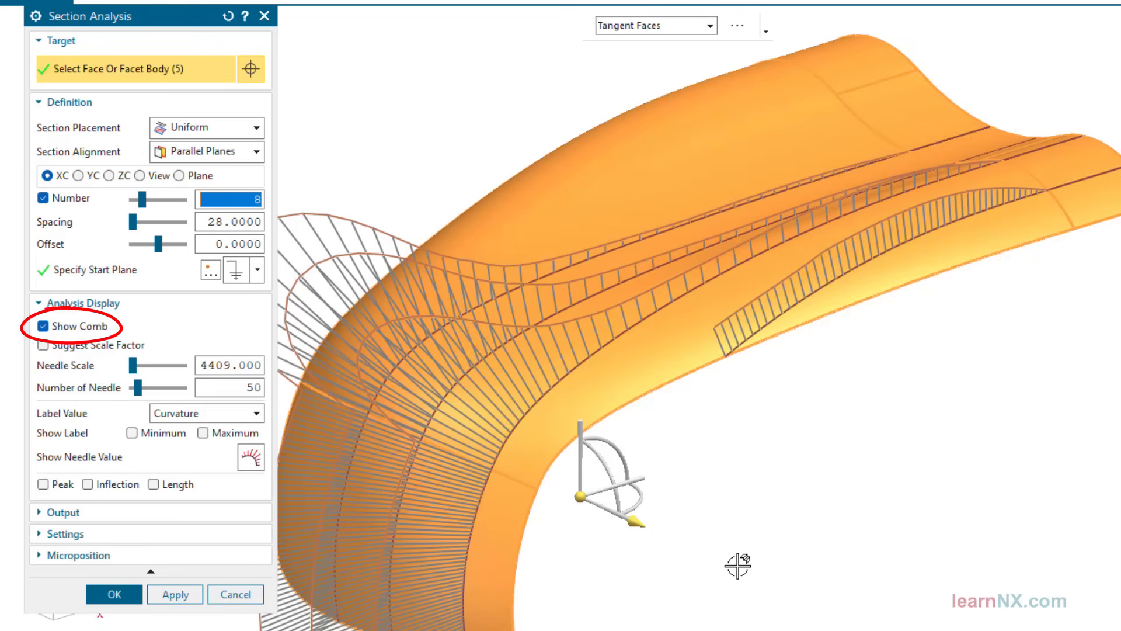
{"action": "middle_click_drag", "start_coordinate": [737, 566], "coordinate": [738, 565]}
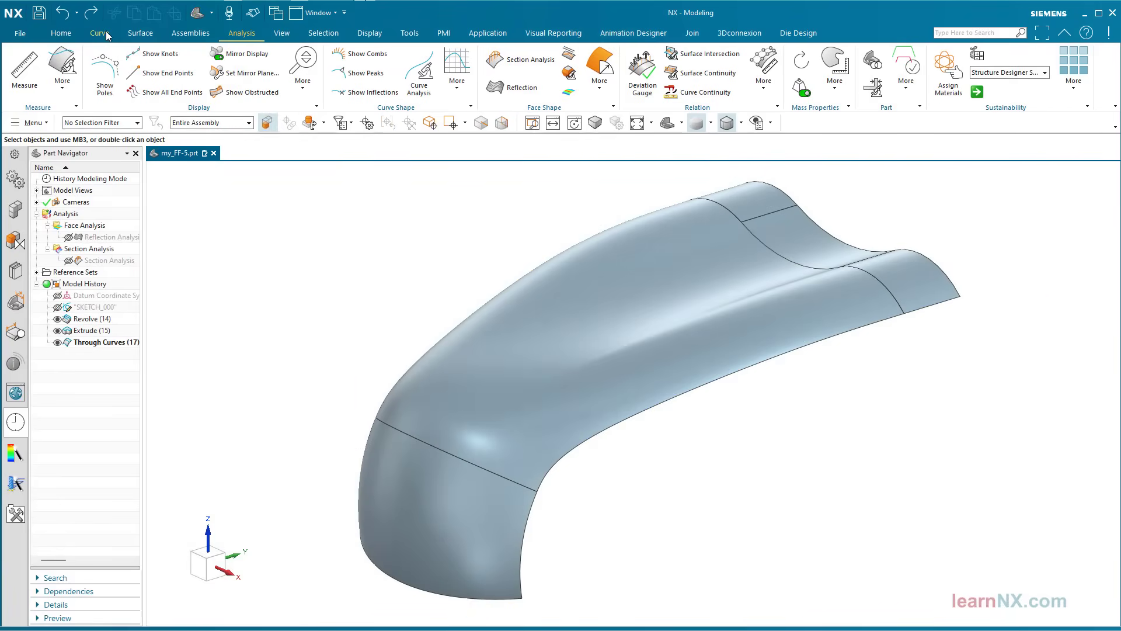
Start an intersection curve with the tangent faces of the revolved, Through Curves and extruded sheets as the first set
{"action": "left_click", "coordinate": [104, 34]}
{"action": "left_click", "coordinate": [420, 72]}
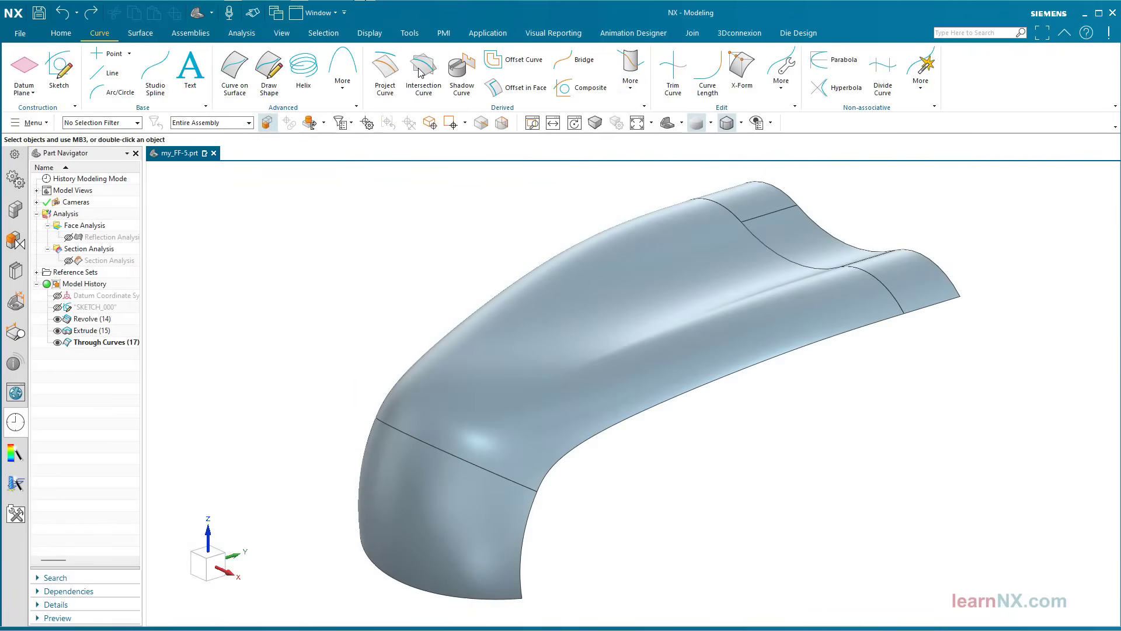
{"action": "left_click", "coordinate": [403, 448]}
{"action": "left_click", "coordinate": [502, 351]}
{"action": "left_click", "coordinate": [782, 232]}
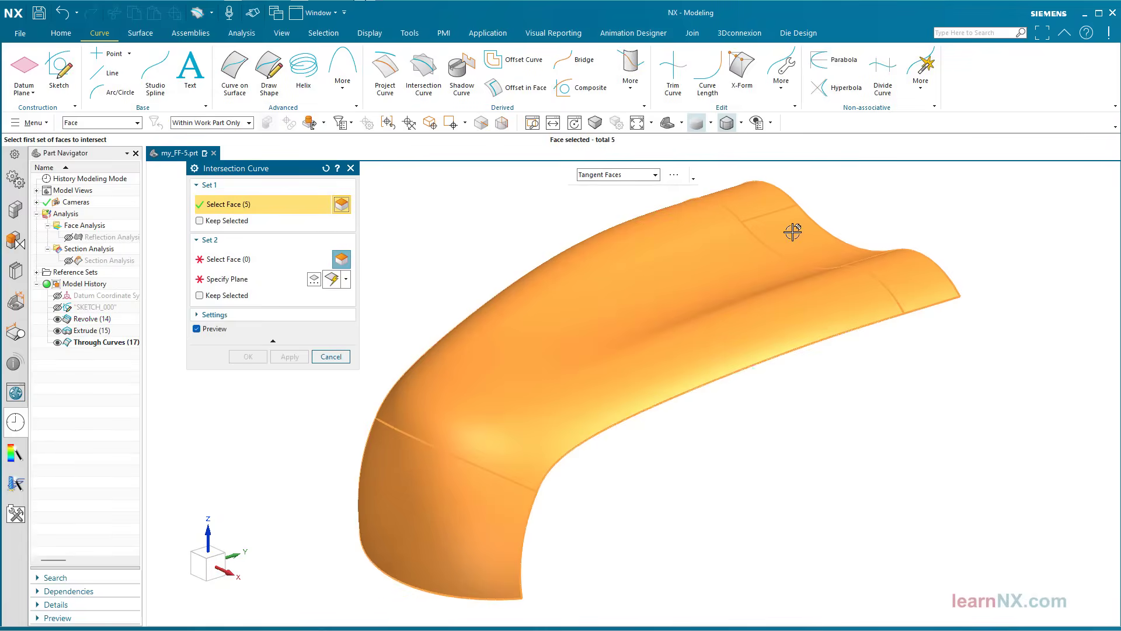
Show the datum coordinate system, use its YZ plane as the second set and create the intersection curve
{"action": "left_click", "coordinate": [251, 263]}
{"action": "left_click", "coordinate": [57, 296]}
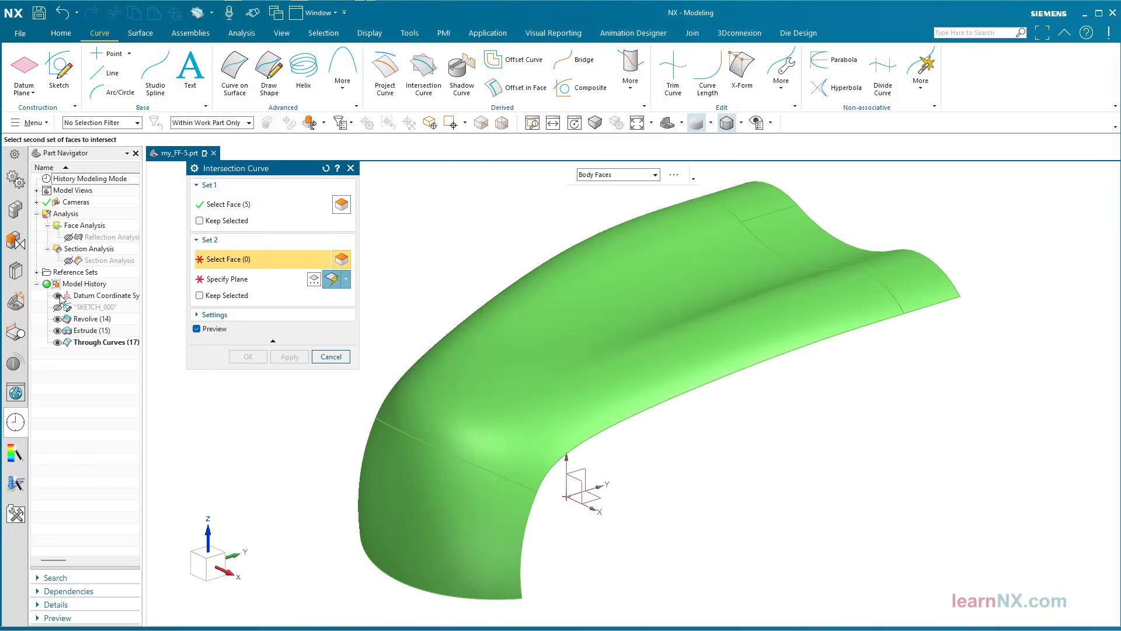
{"action": "left_click", "coordinate": [575, 470]}
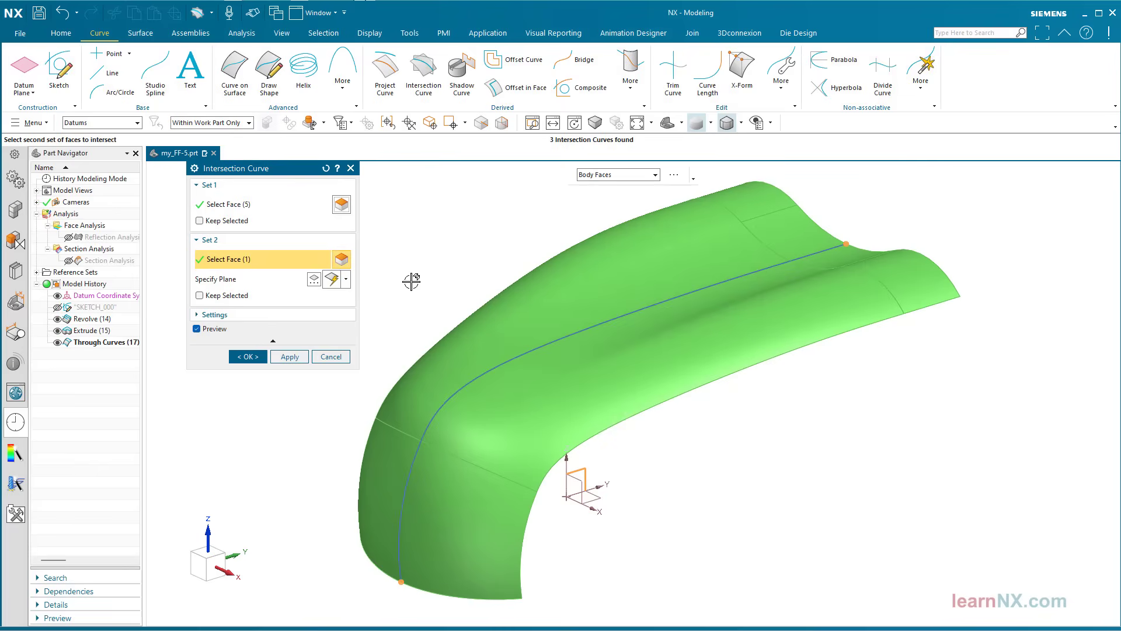
{"action": "left_click", "coordinate": [248, 357]}
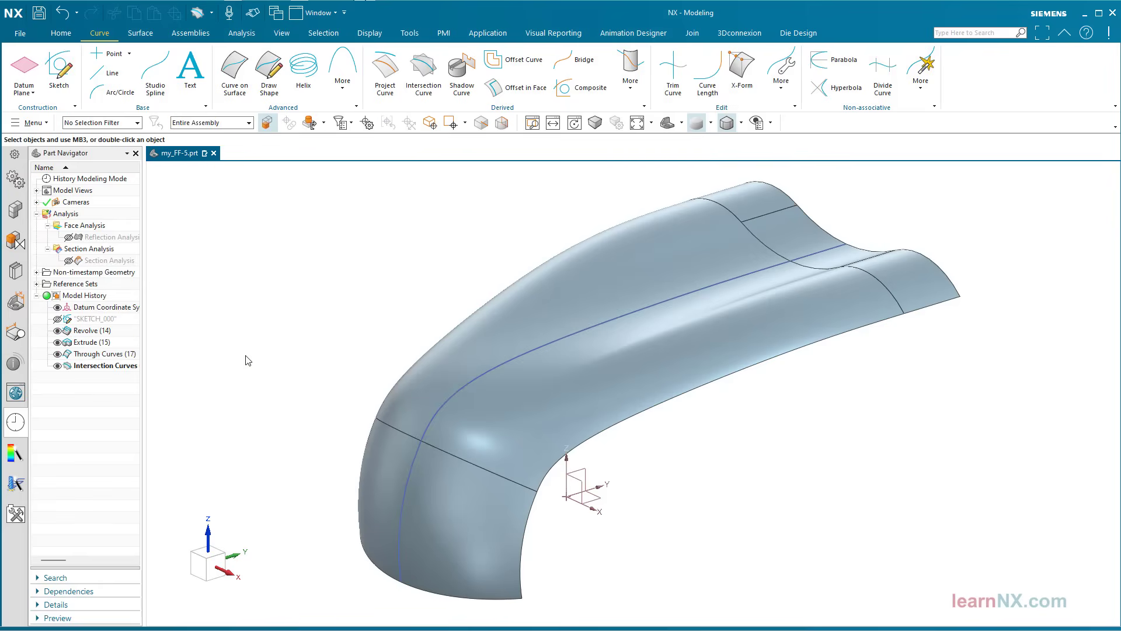
Run a curve analysis with comb display on the intersection curve running lengthwise over the sheets
{"action": "left_click", "coordinate": [241, 33]}
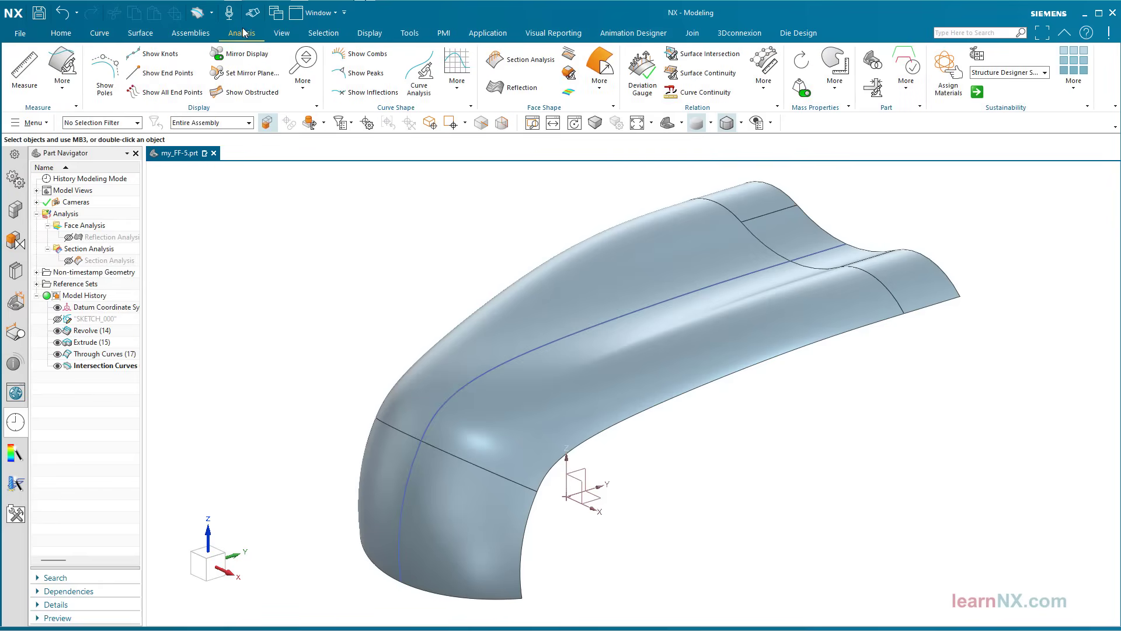
{"action": "left_click", "coordinate": [420, 76]}
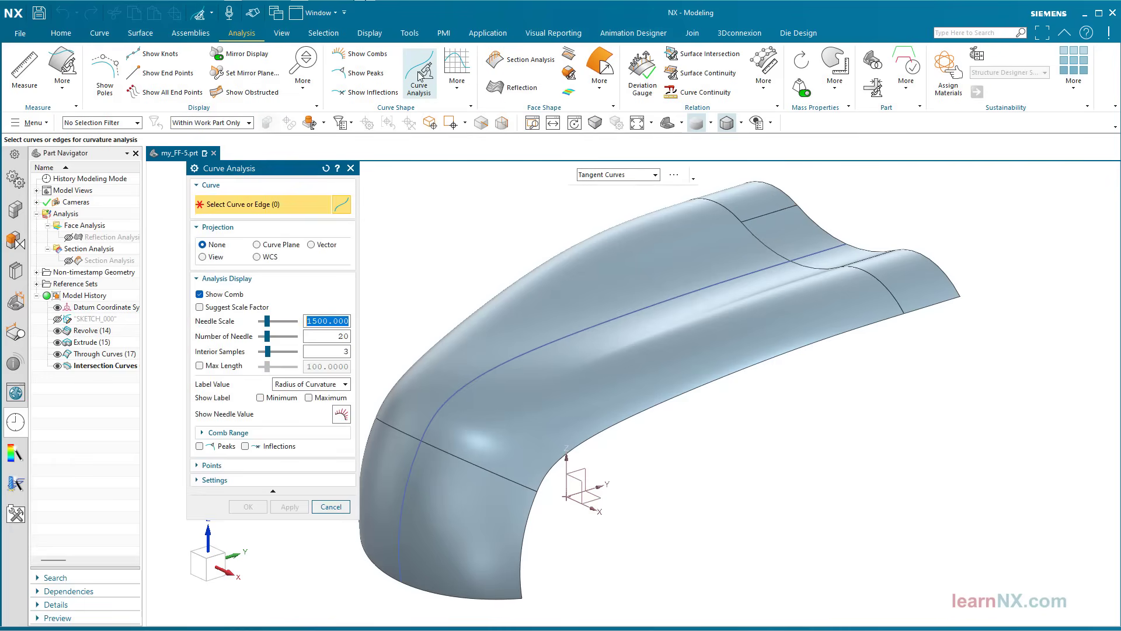
{"action": "left_click", "coordinate": [548, 345]}
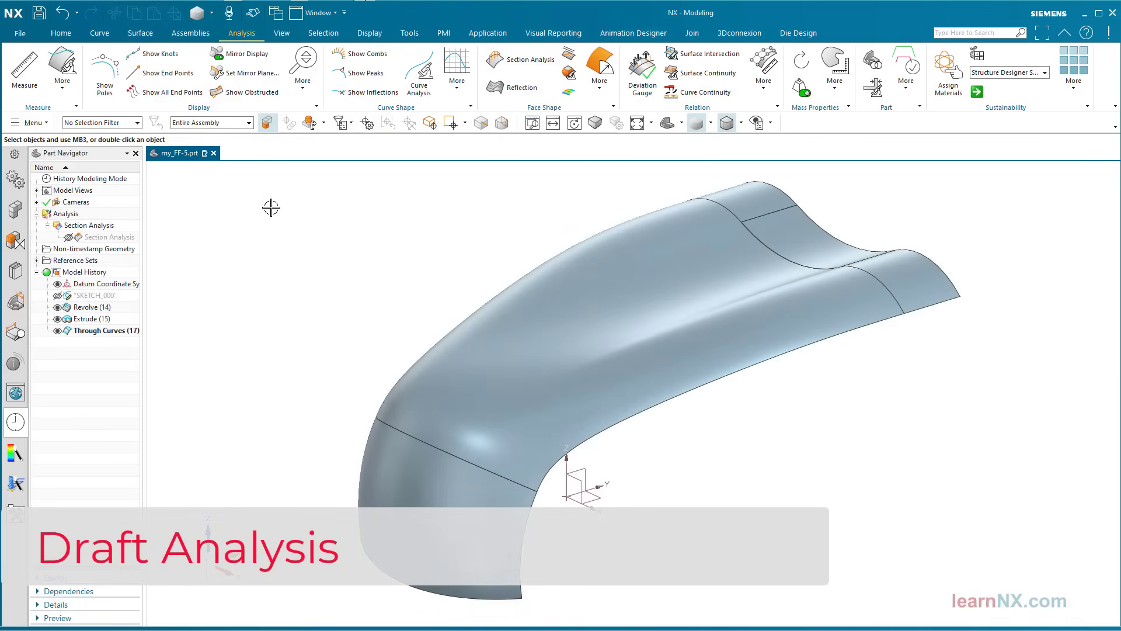
Sew the sheets together with the Through Curves surface as target and the revolved and extruded sheets as tools
{"action": "left_click", "coordinate": [140, 33]}
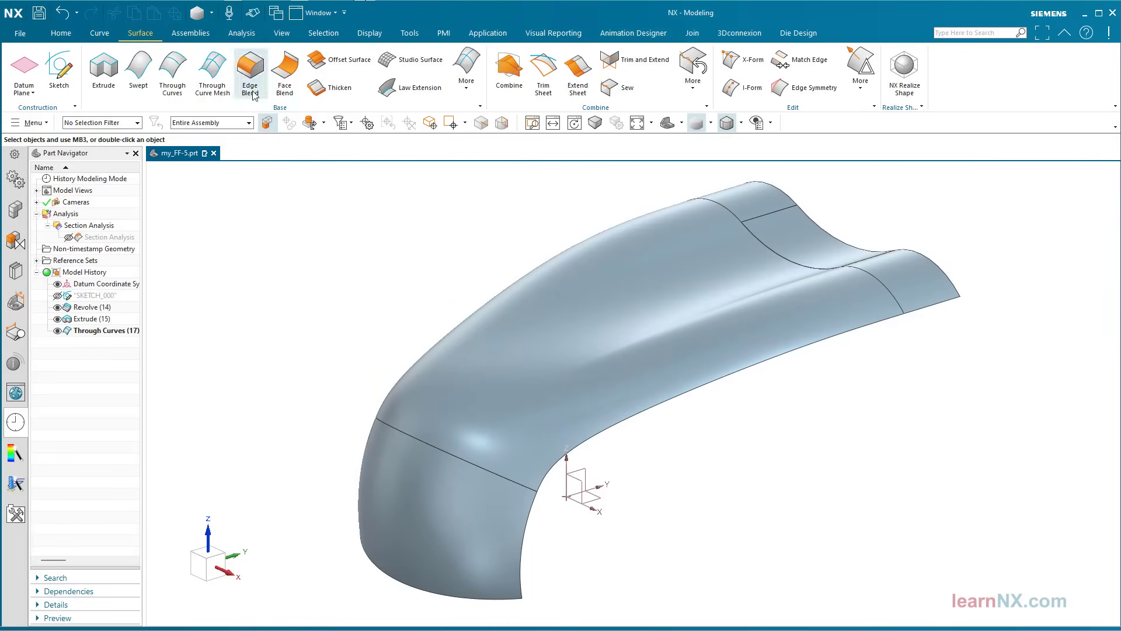
{"action": "left_click", "coordinate": [612, 89]}
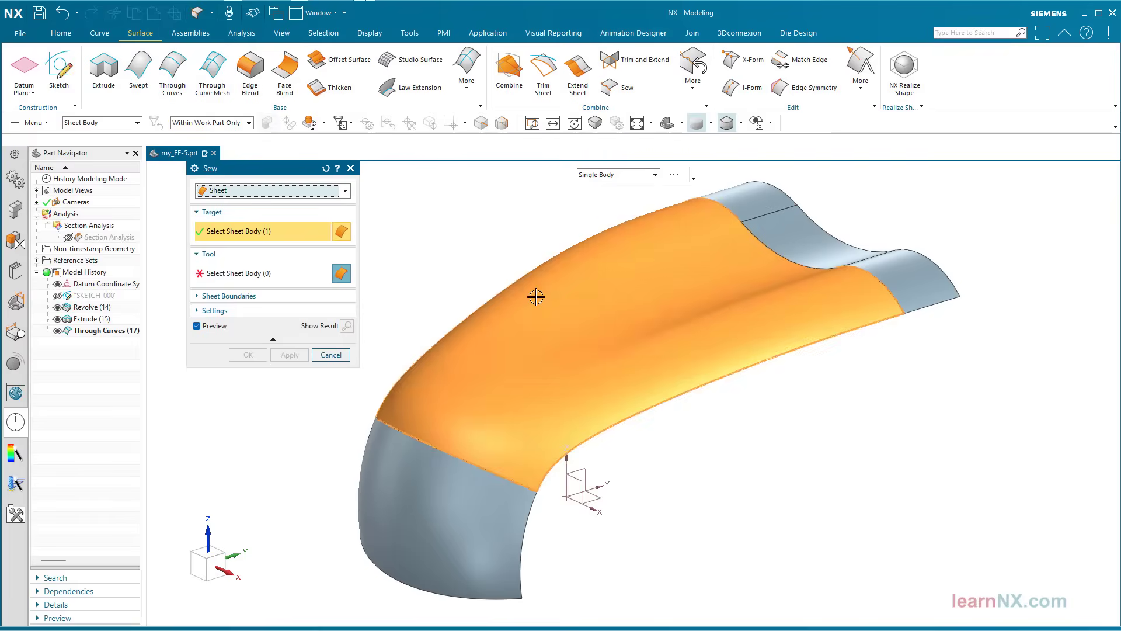
{"action": "left_click", "coordinate": [562, 337]}
{"action": "left_click", "coordinate": [399, 412]}
{"action": "left_click", "coordinate": [730, 194]}
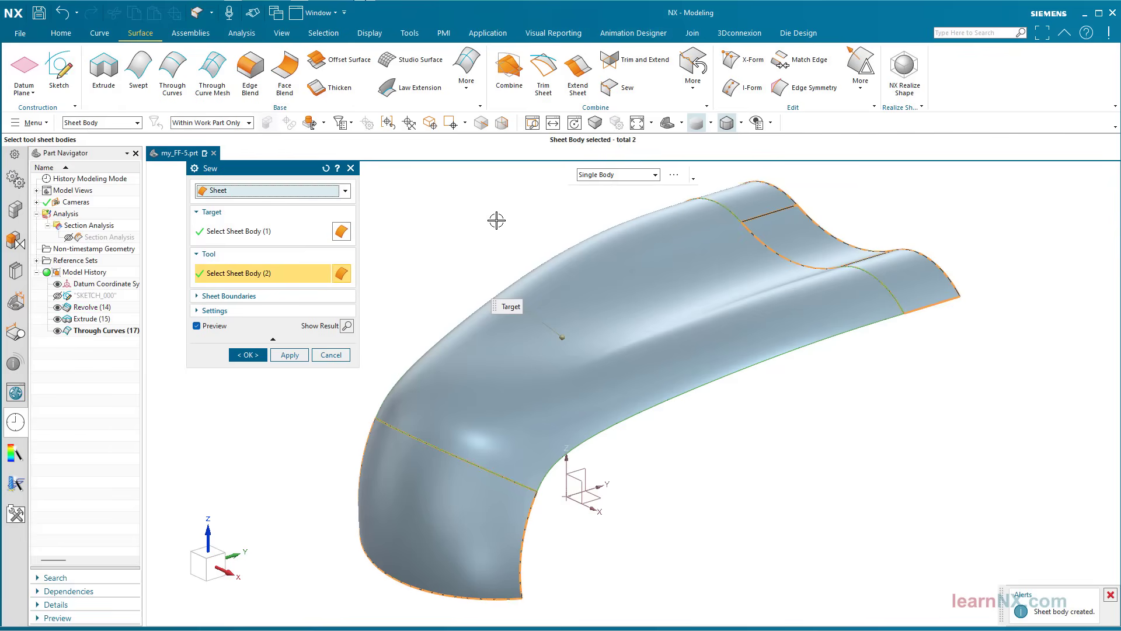
{"action": "left_click", "coordinate": [248, 354]}
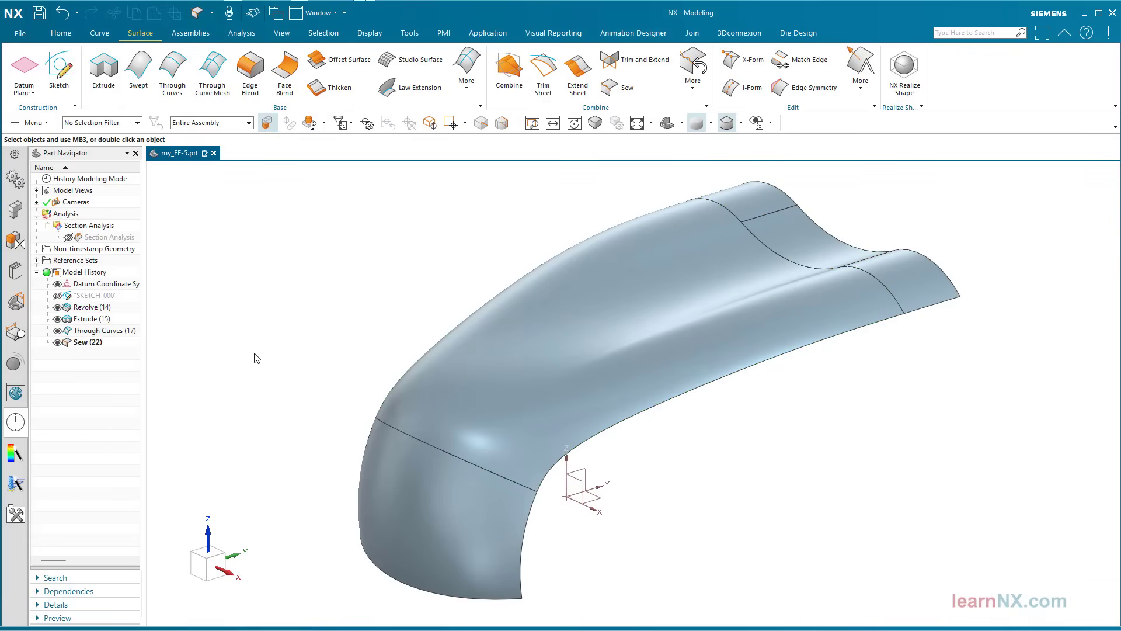
Start a draft analysis and select all five tangent faces of the sewn sheet as target
{"action": "left_click", "coordinate": [246, 35]}
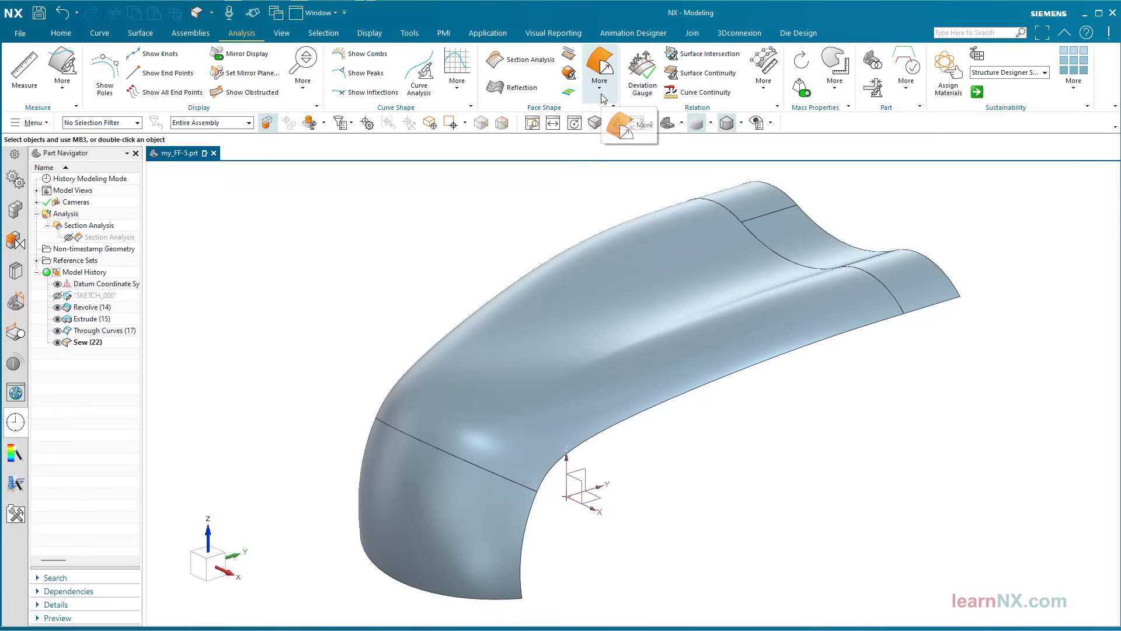
{"action": "left_click", "coordinate": [599, 71]}
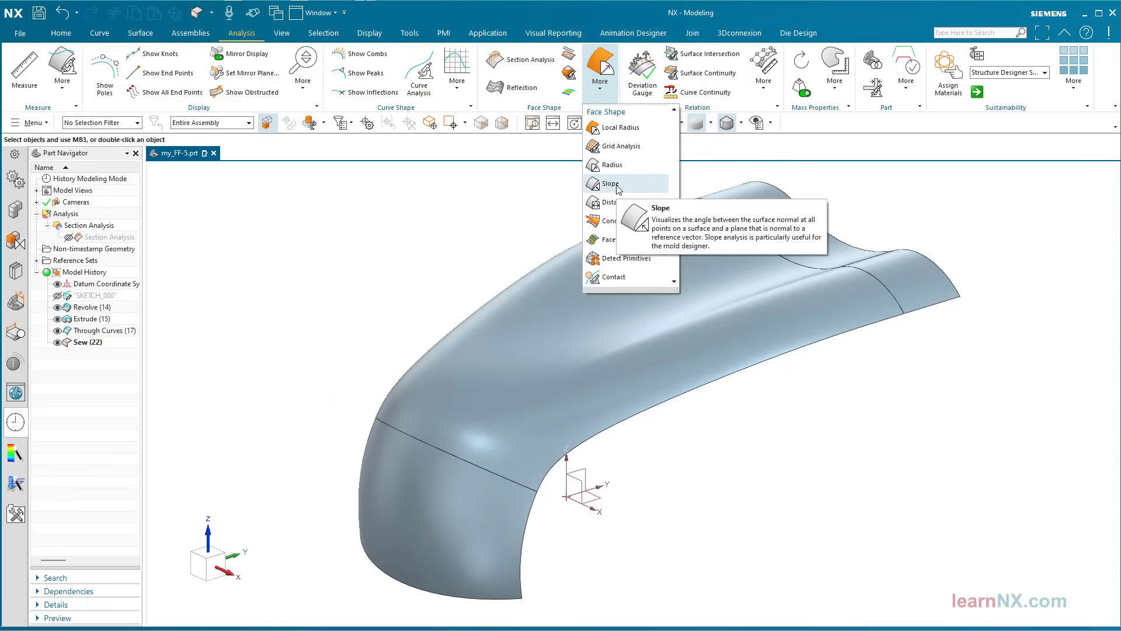
{"action": "left_click", "coordinate": [570, 79]}
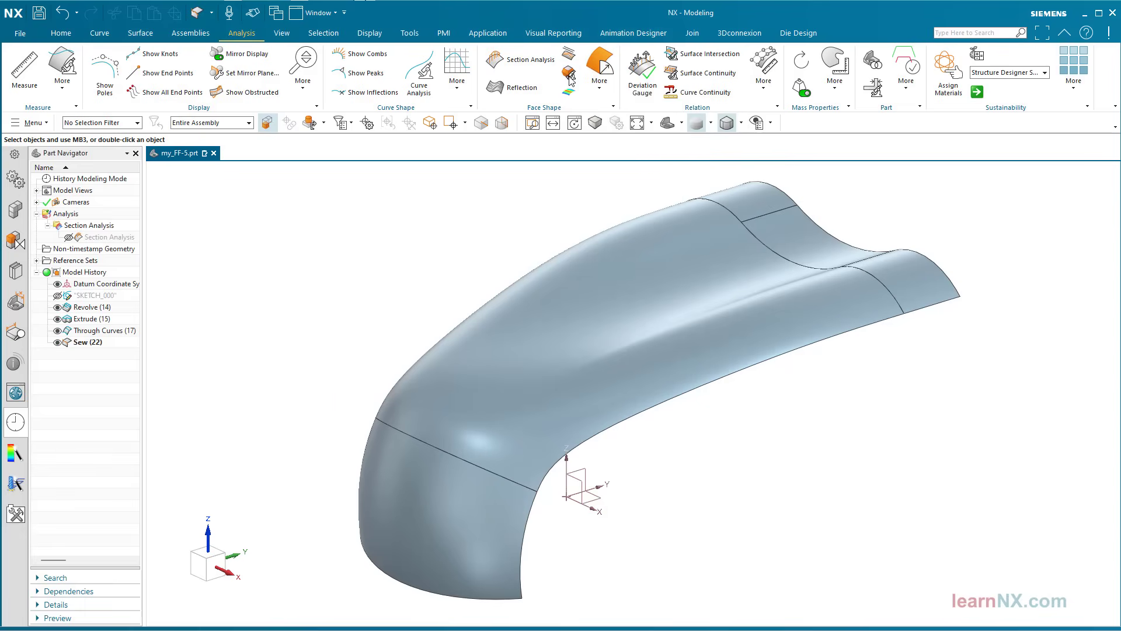
{"action": "left_click", "coordinate": [569, 74]}
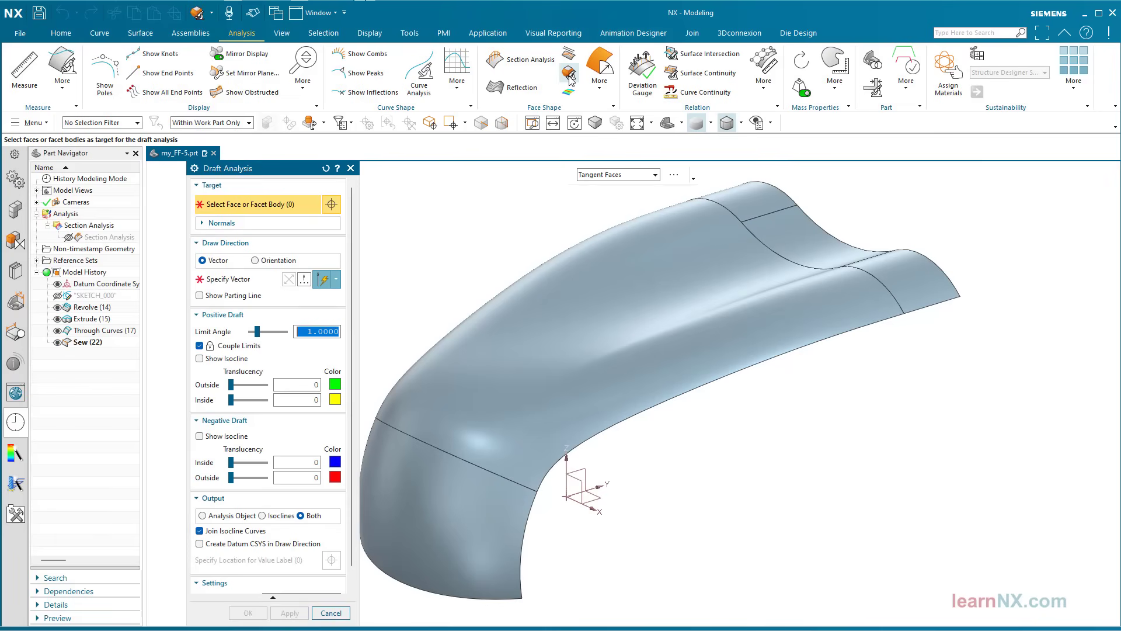
{"action": "scroll", "coordinate": [558, 313], "scroll_direction": "down", "scroll_amount": 2}
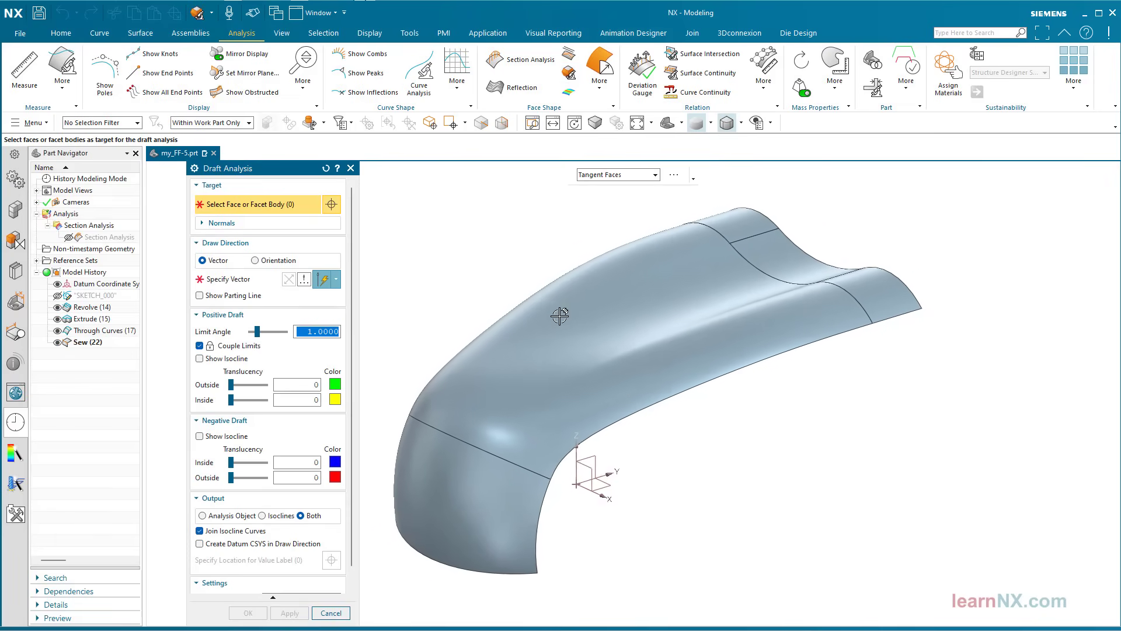
{"action": "left_click", "coordinate": [560, 316]}
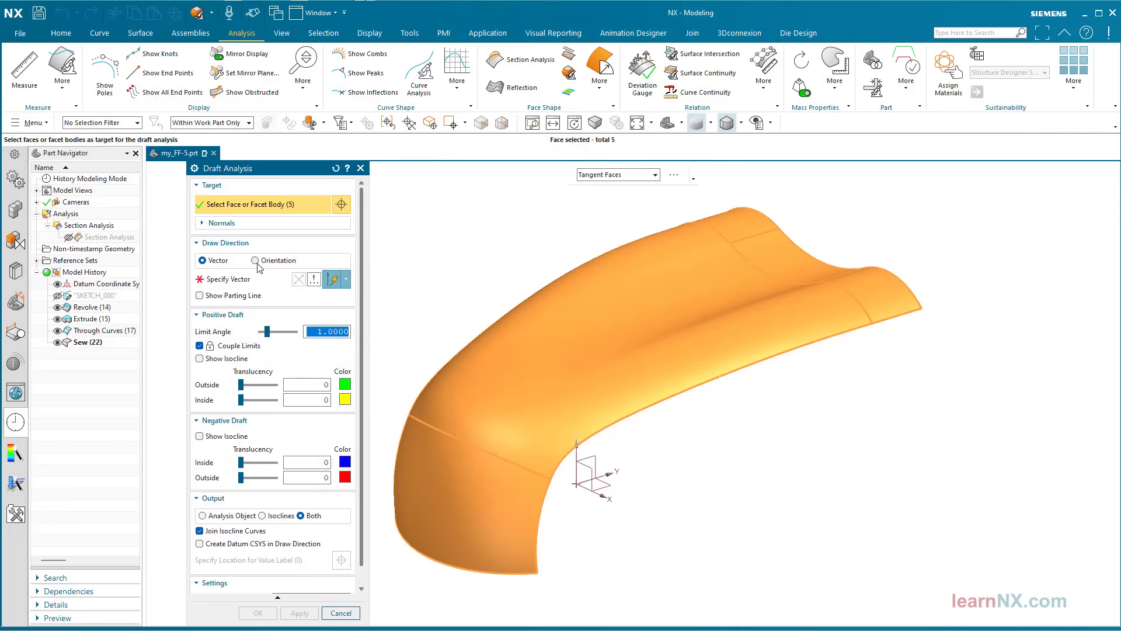
Set the draft analysis draw direction along the datum Z axis and reverse it
{"action": "left_click", "coordinate": [232, 279]}
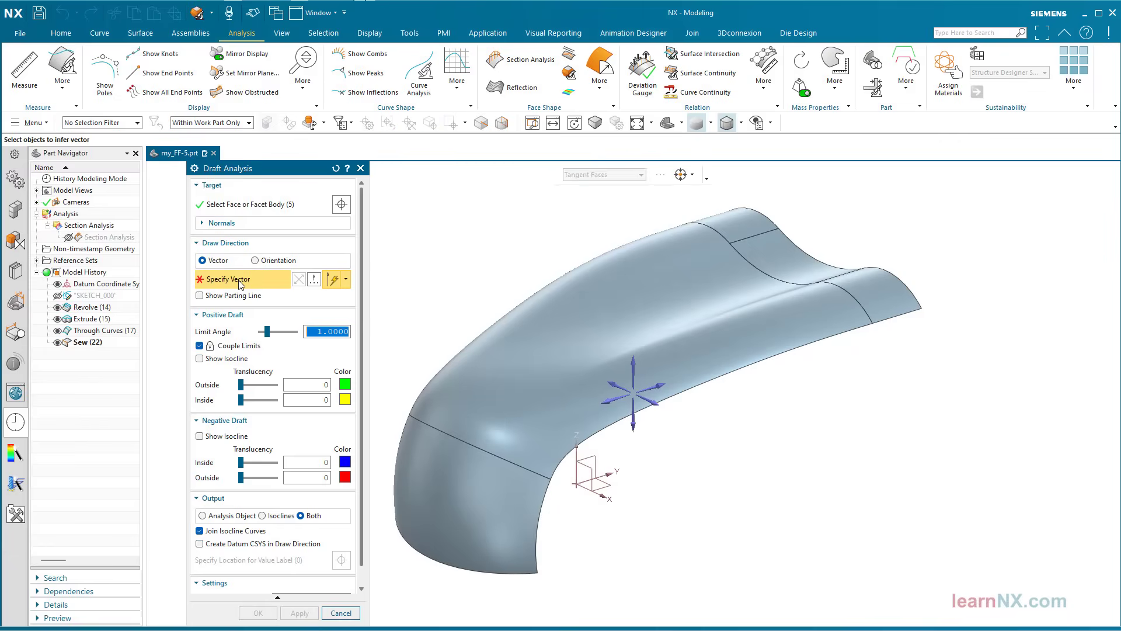
{"action": "left_click", "coordinate": [577, 445]}
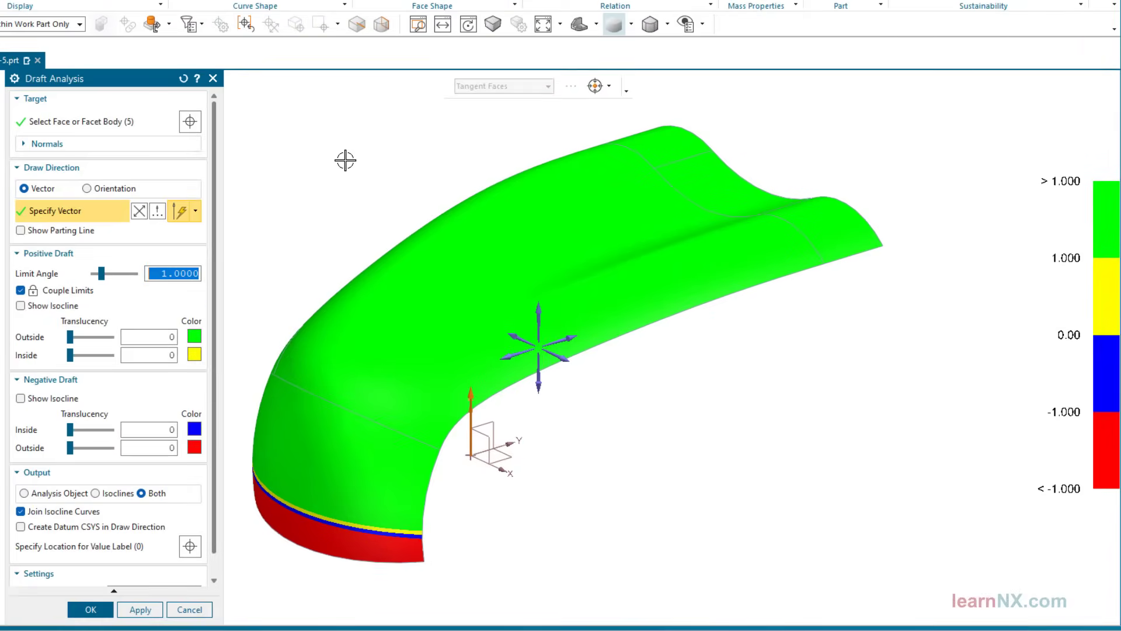
{"action": "left_click", "coordinate": [140, 211]}
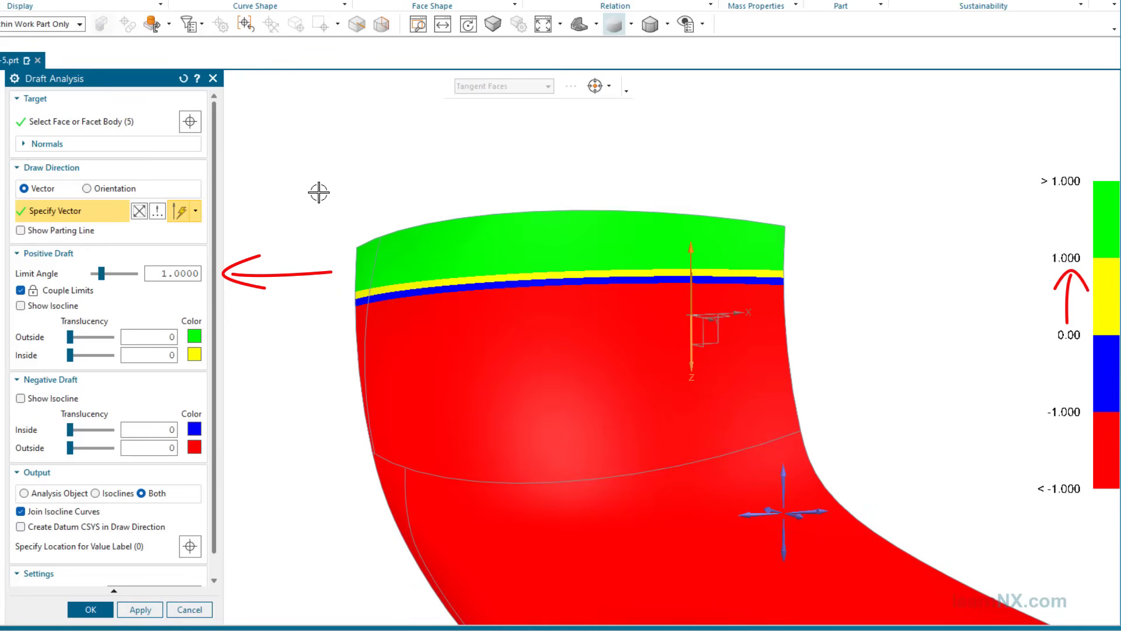
Try coupled draft limit angles of 3.24 and 1 degree, and set the limit angle to 0
{"action": "right_click", "coordinate": [319, 193]}
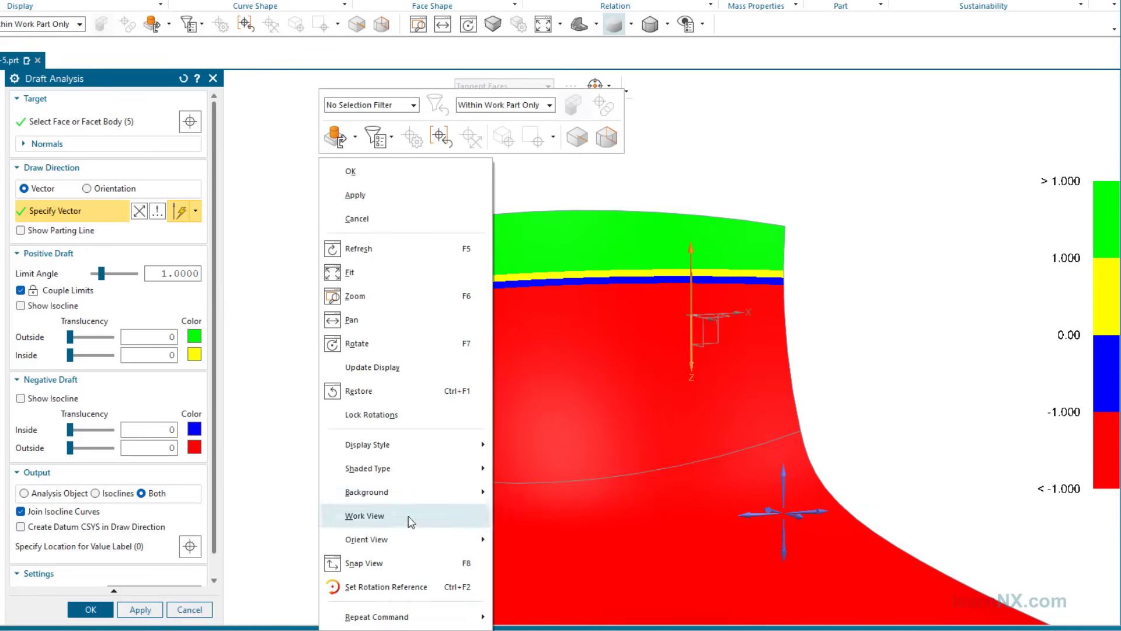
{"action": "left_click", "coordinate": [403, 565]}
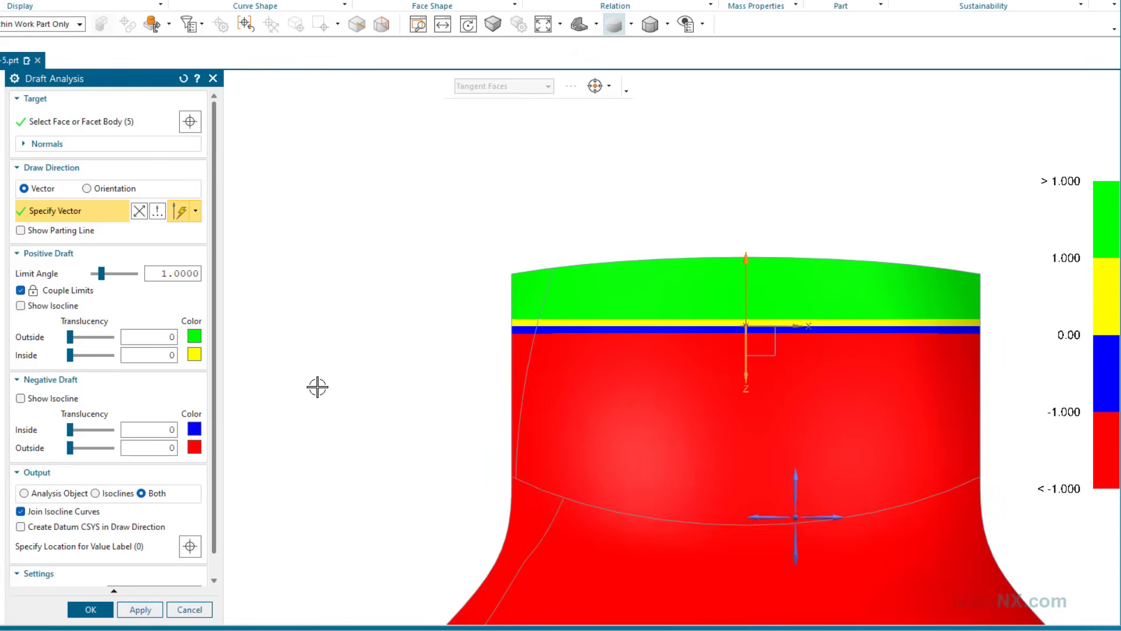
{"action": "mouse_move", "coordinate": [102, 274]}
{"action": "left_mouse_down"}
{"action": "mouse_move", "coordinate": [132, 285]}
{"action": "mouse_move", "coordinate": [122, 282]}
{"action": "left_mouse_up"}
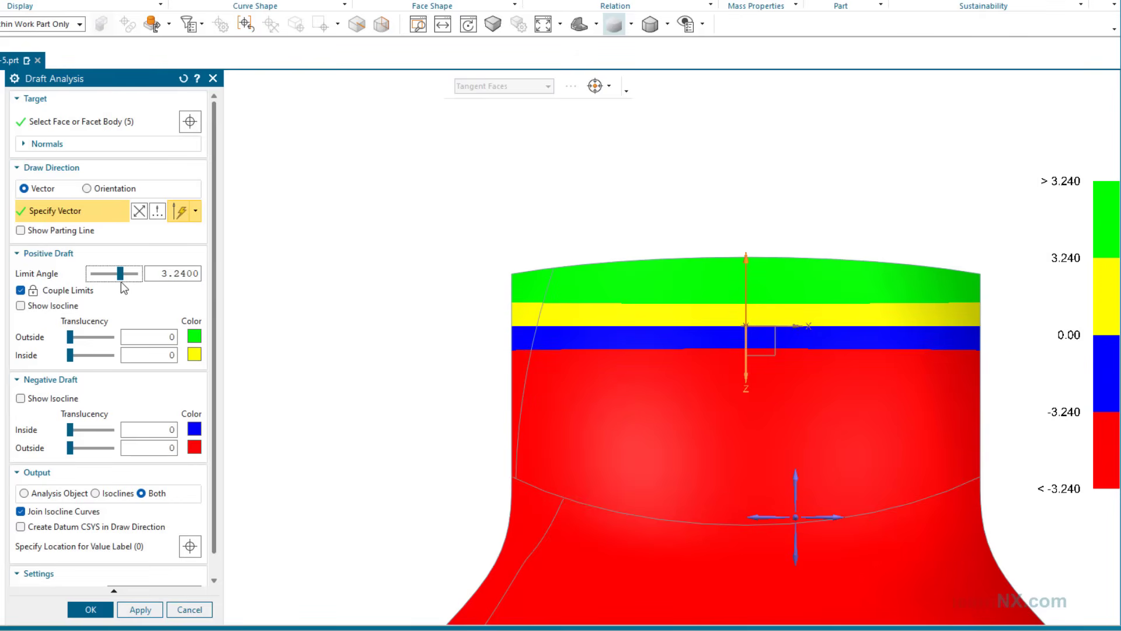
{"action": "left_click", "coordinate": [164, 275]}
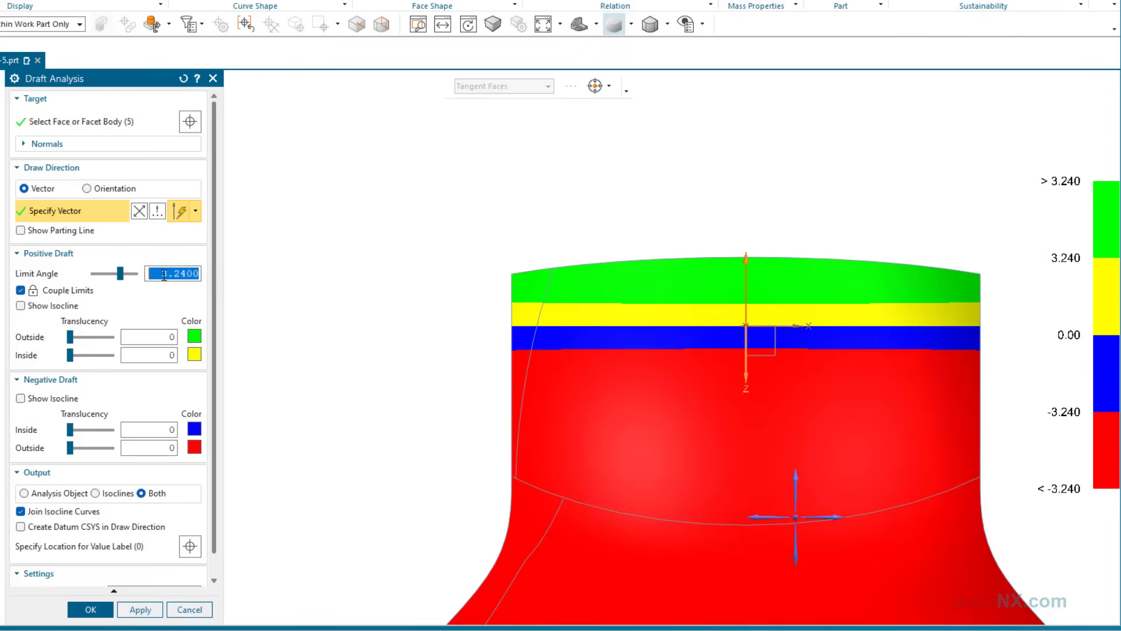
{"action": "type", "text": "1"}
{"action": "key", "text": "Return"}
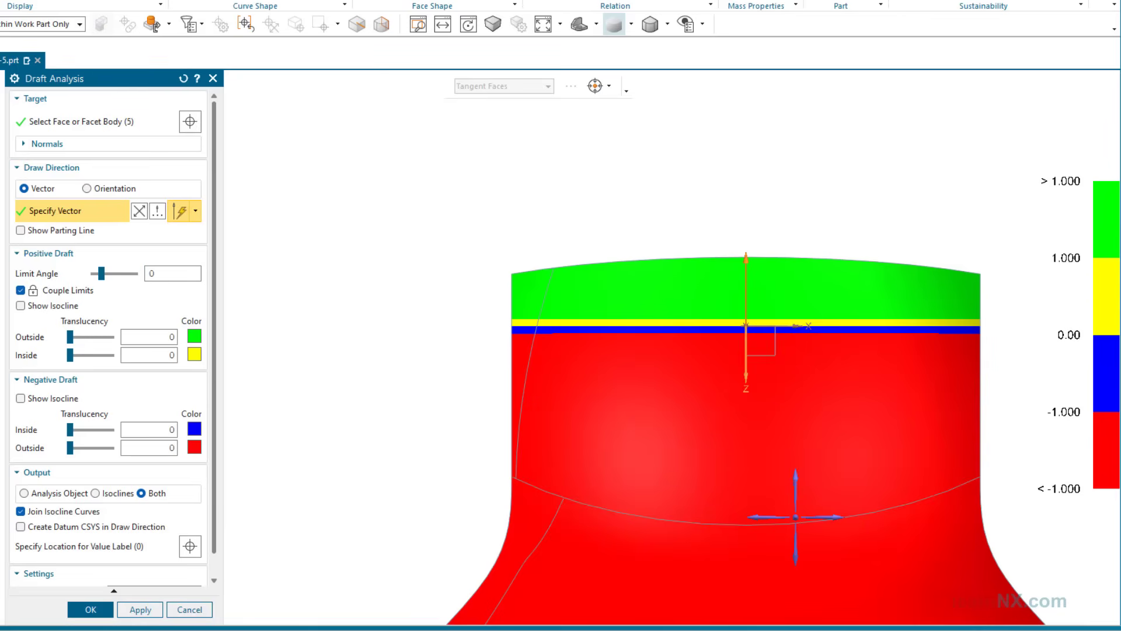
{"action": "key", "text": "Return"}
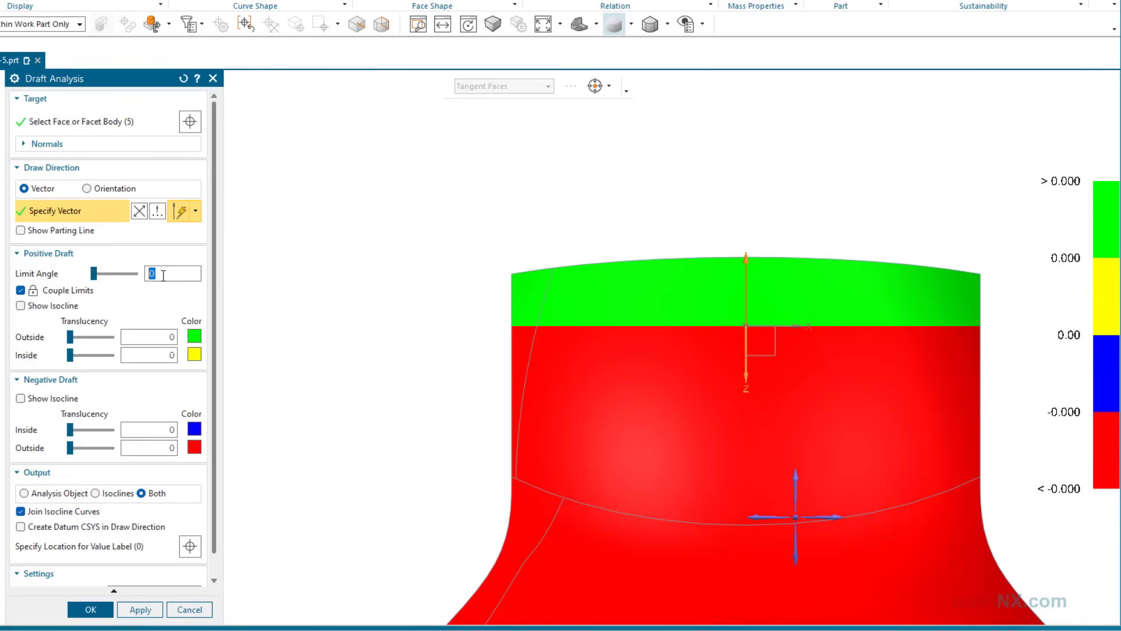
Try the Isoclines and Analysis Object outputs for the draft analysis, and return the output to Both
{"action": "left_click", "coordinate": [23, 307]}
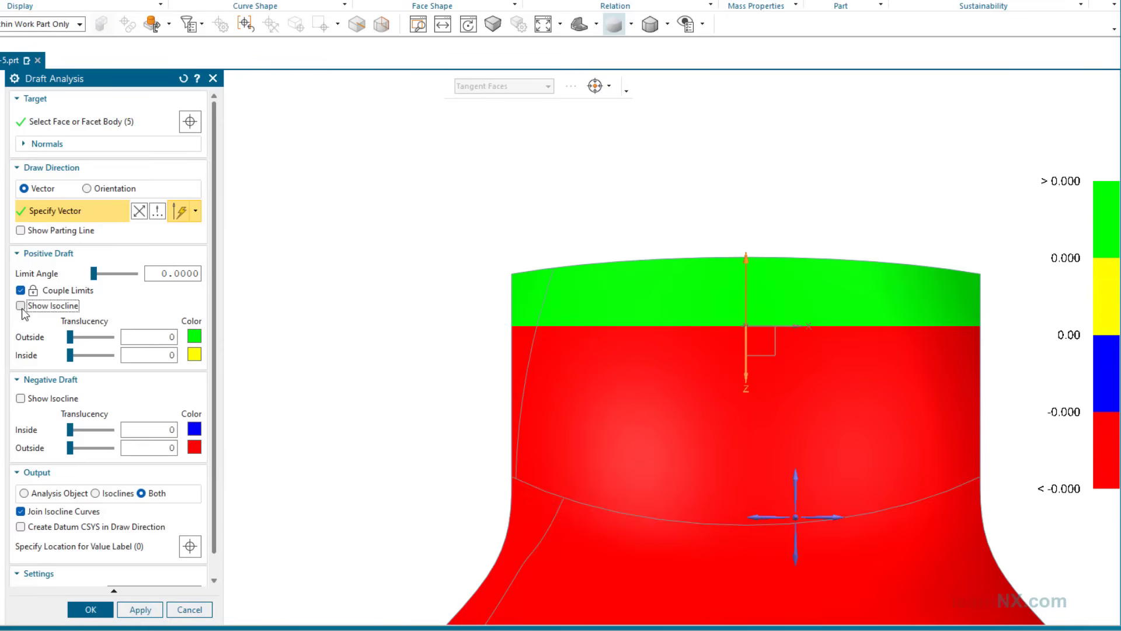
{"action": "left_click", "coordinate": [97, 495]}
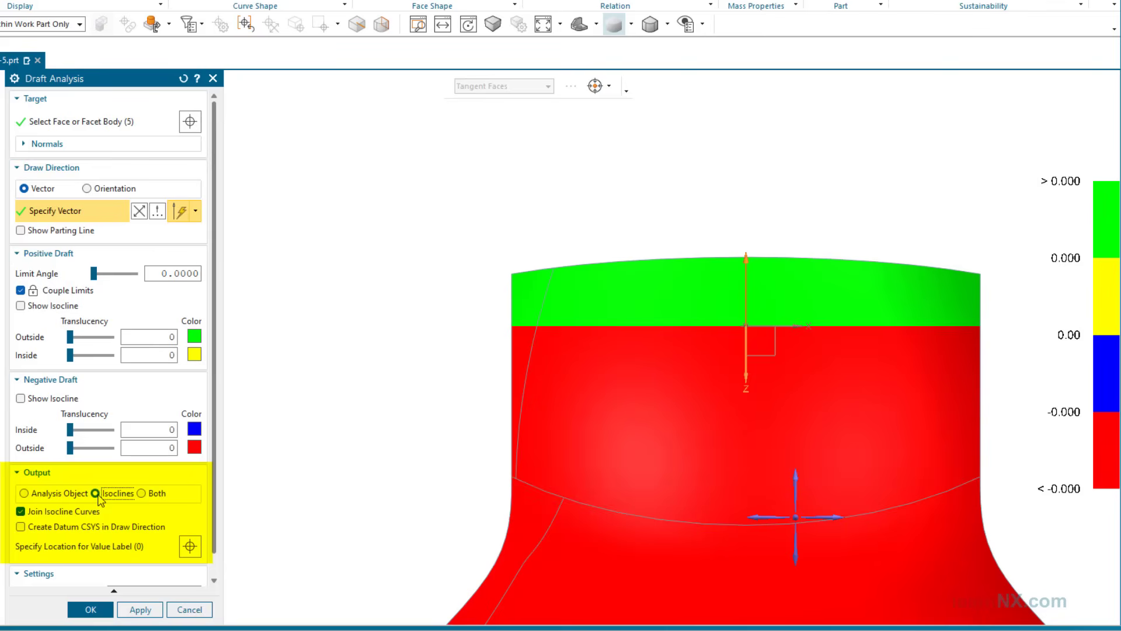
{"action": "left_click", "coordinate": [35, 494]}
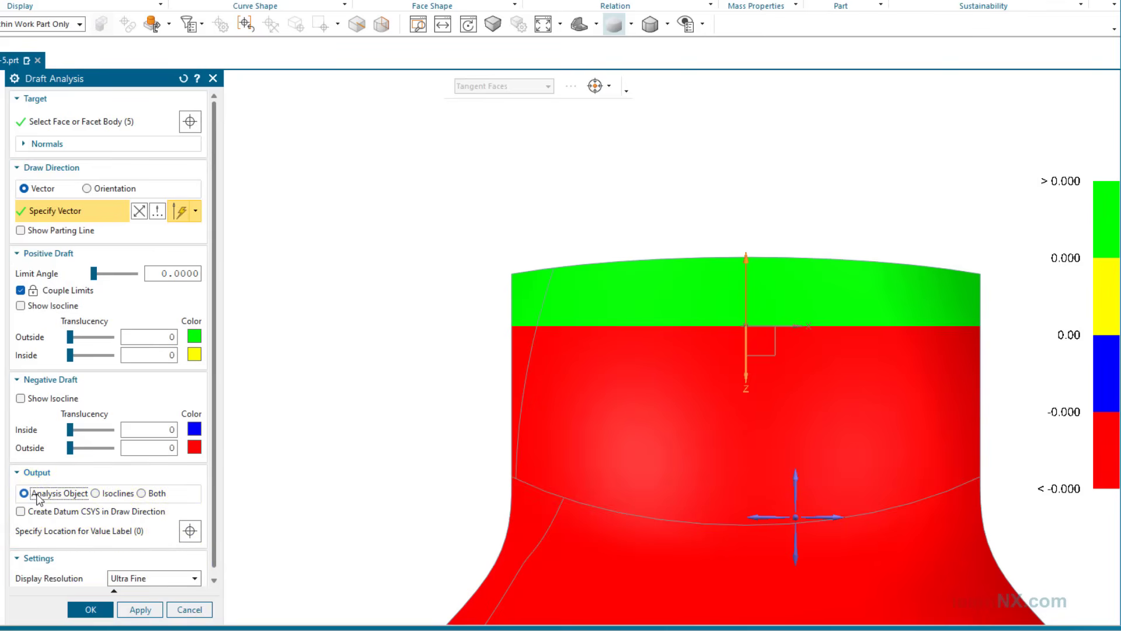
{"action": "left_click", "coordinate": [141, 494]}
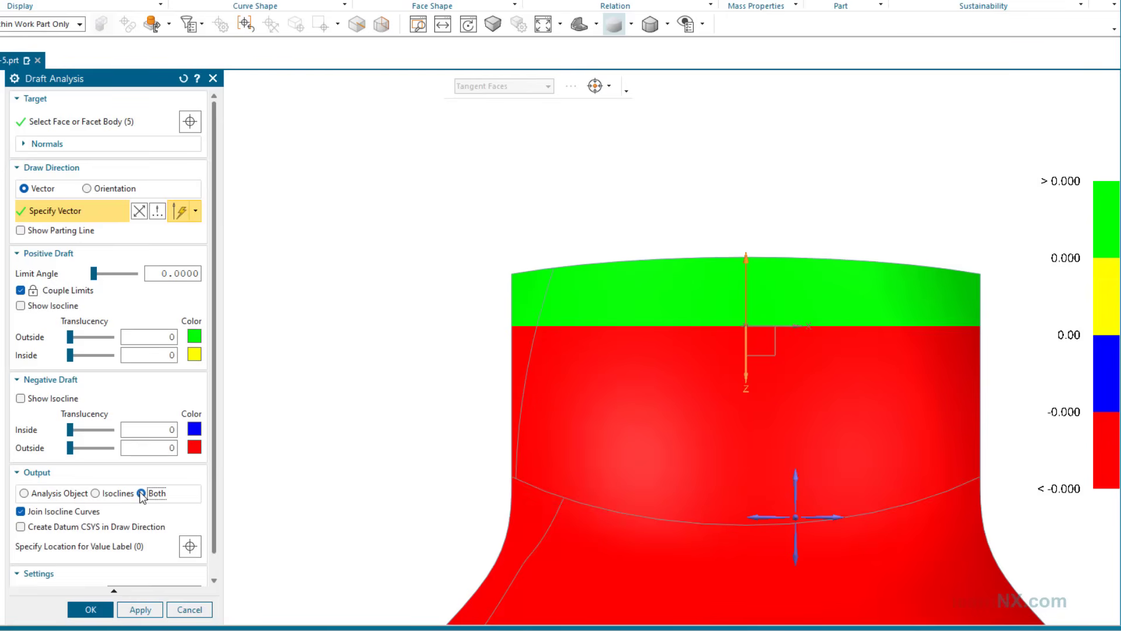
Switch the draw direction to Orientation and tilt the draw vector until every face of the sheet has positive draft
{"action": "middle_click_drag", "start_coordinate": [271, 465], "coordinate": [278, 339]}
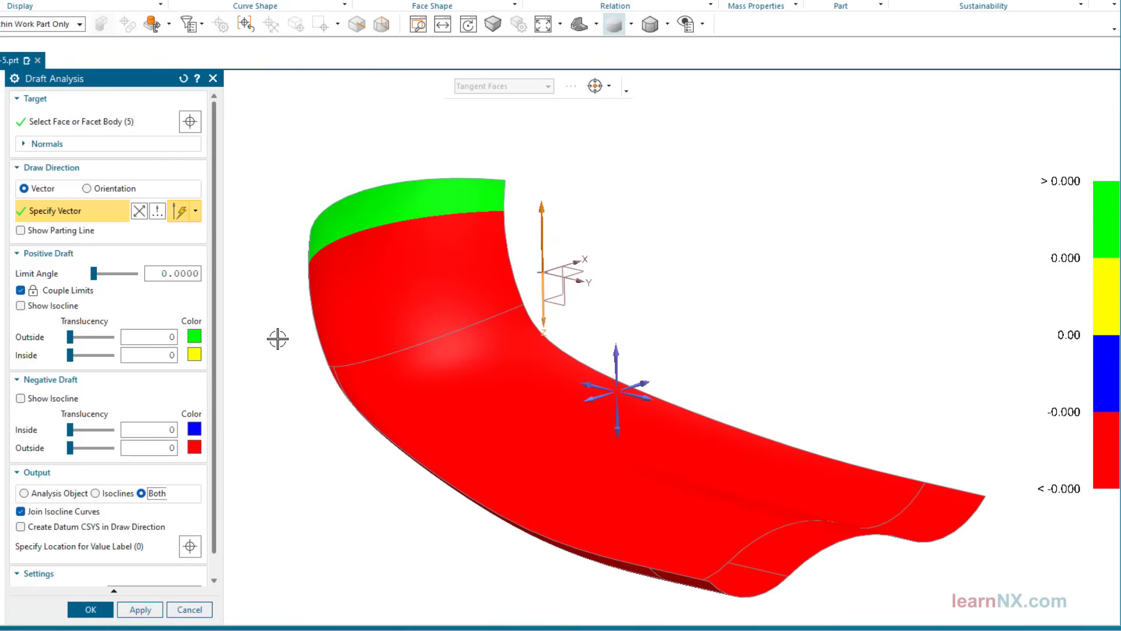
{"action": "left_click", "coordinate": [123, 189]}
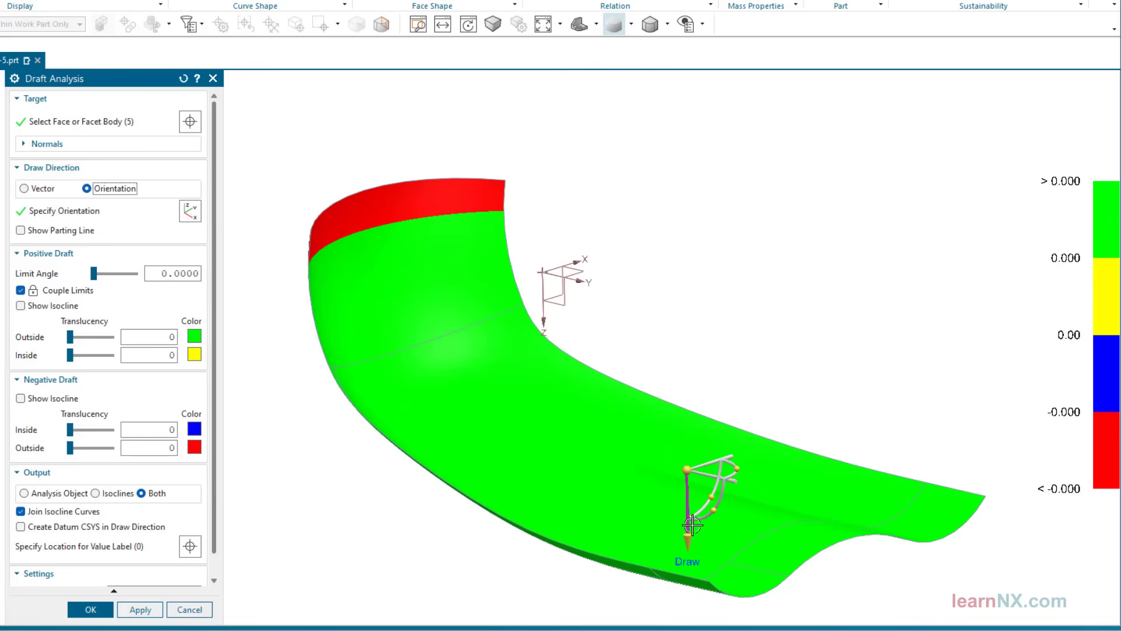
{"action": "mouse_move", "coordinate": [714, 513]}
{"action": "left_mouse_down"}
{"action": "mouse_move", "coordinate": [723, 503]}
{"action": "mouse_move", "coordinate": [713, 526]}
{"action": "mouse_move", "coordinate": [721, 505]}
{"action": "mouse_move", "coordinate": [702, 519]}
{"action": "left_mouse_up"}
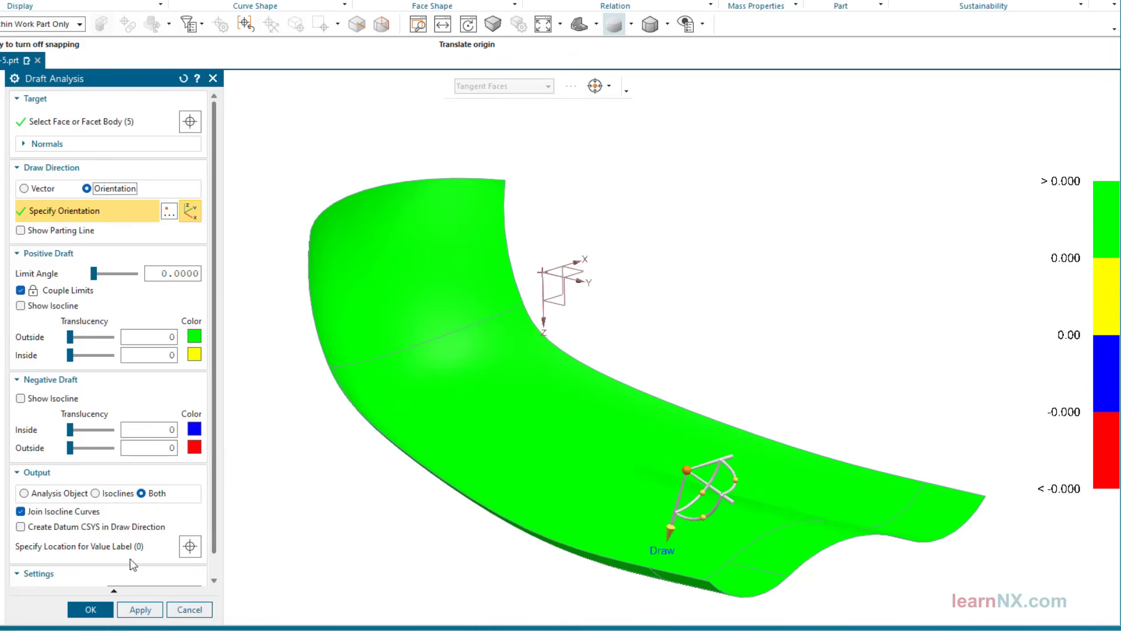
Finish the draft analysis with a datum CSYS created in the draw direction, and expand the Draft Analysis node
{"action": "left_click", "coordinate": [31, 531]}
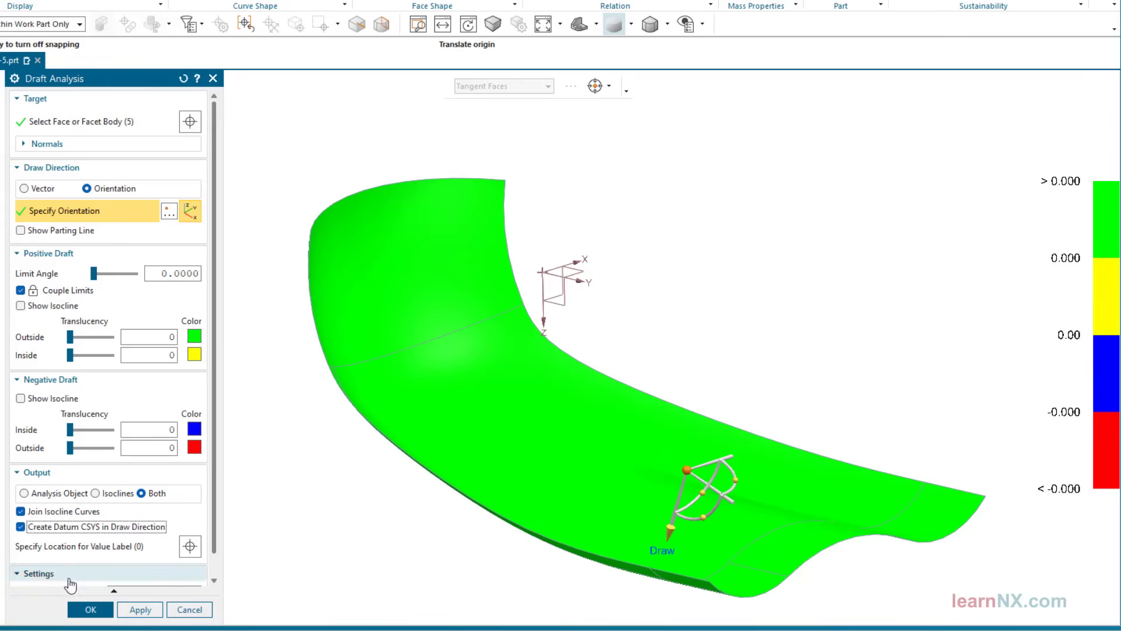
{"action": "left_click", "coordinate": [90, 609]}
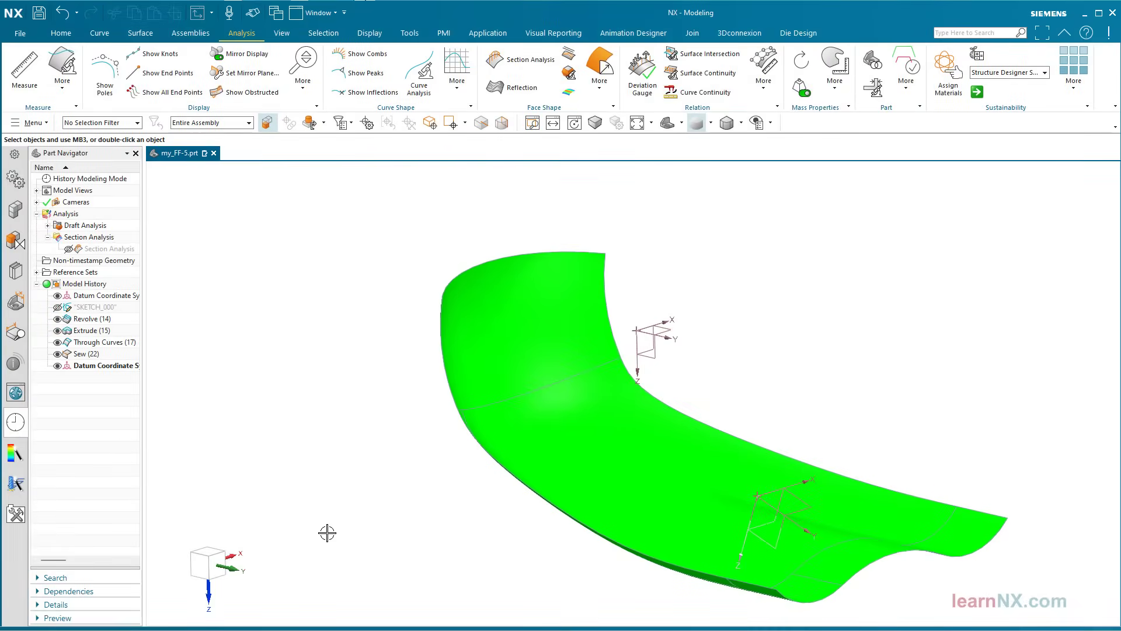
{"action": "left_click", "coordinate": [47, 226]}
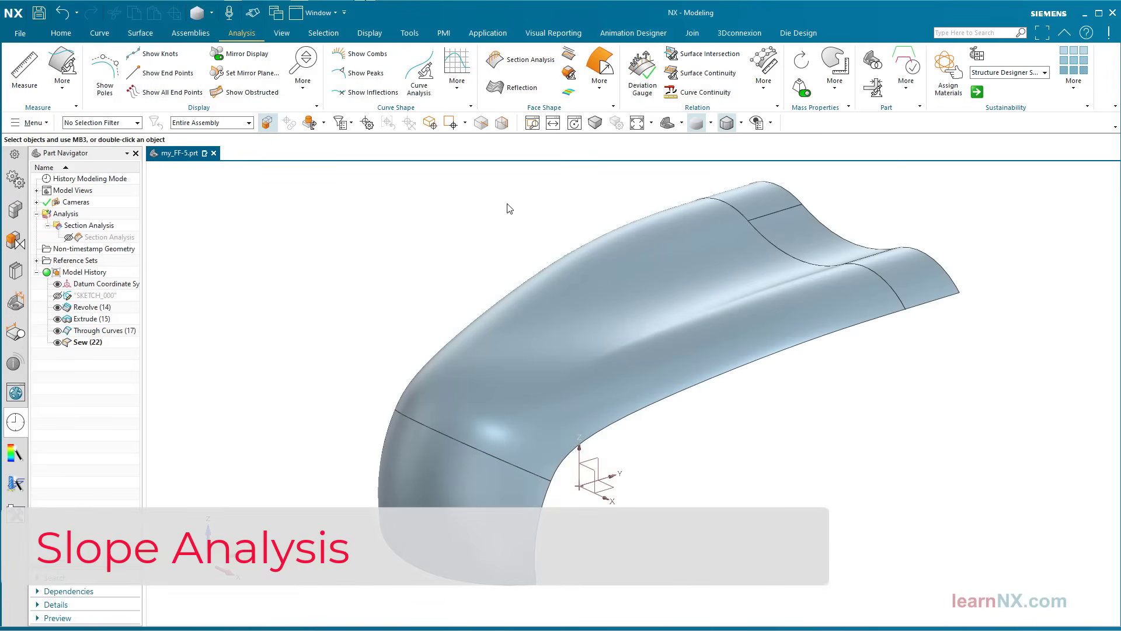
Start a slope analysis on the five tangent faces of the sewn sheet with the datum Z axis as reference vector
{"action": "left_click", "coordinate": [600, 88]}
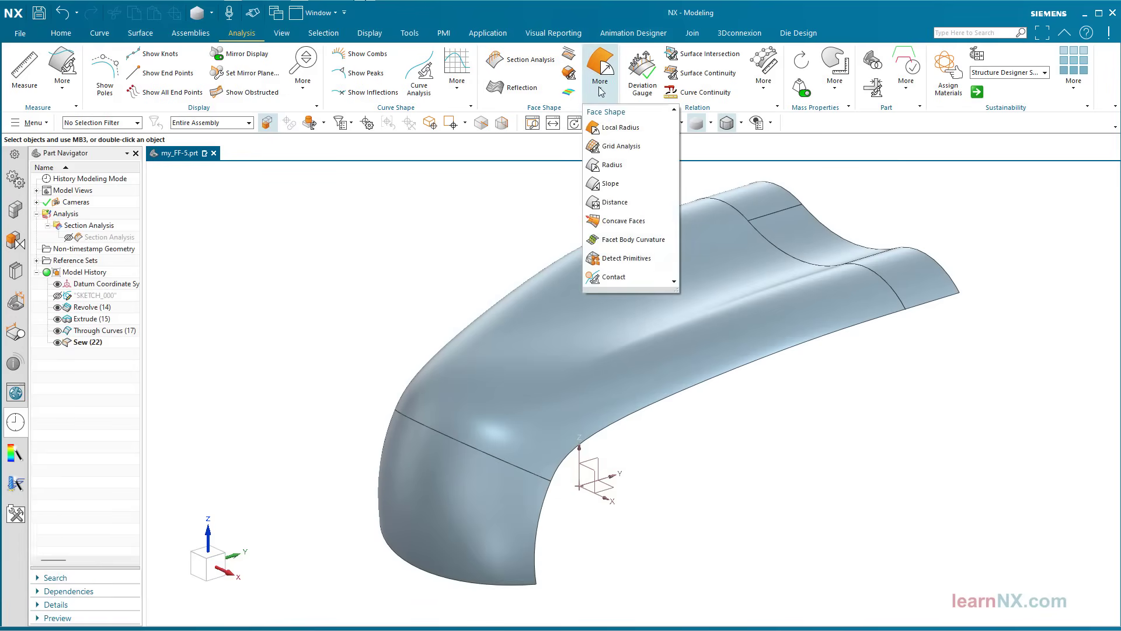
{"action": "left_click", "coordinate": [612, 183]}
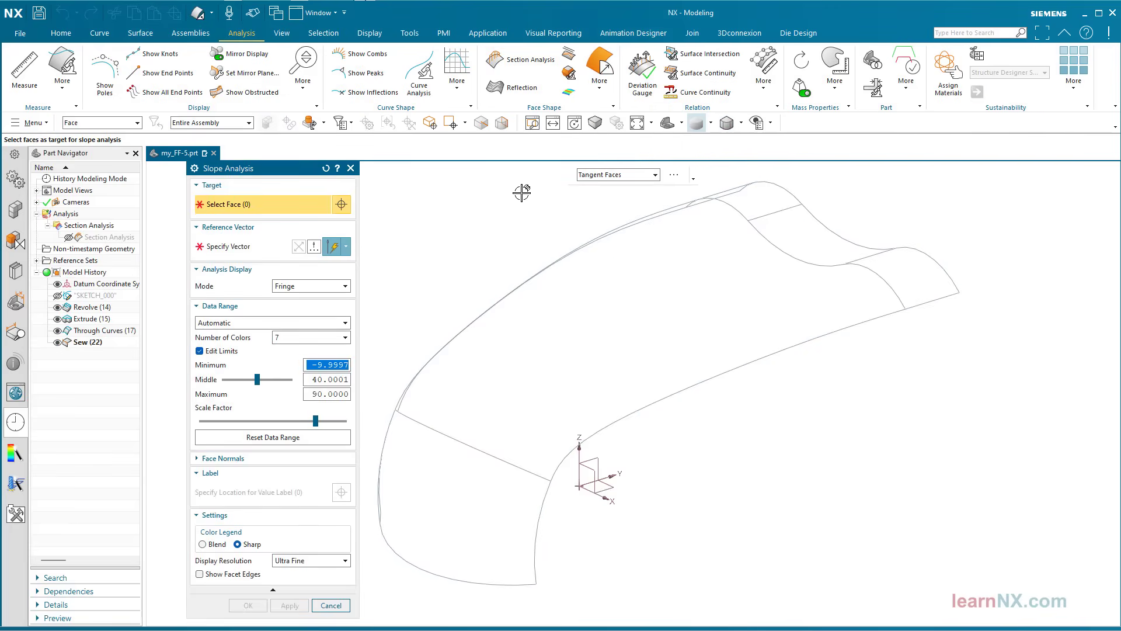
{"action": "left_click", "coordinate": [556, 306]}
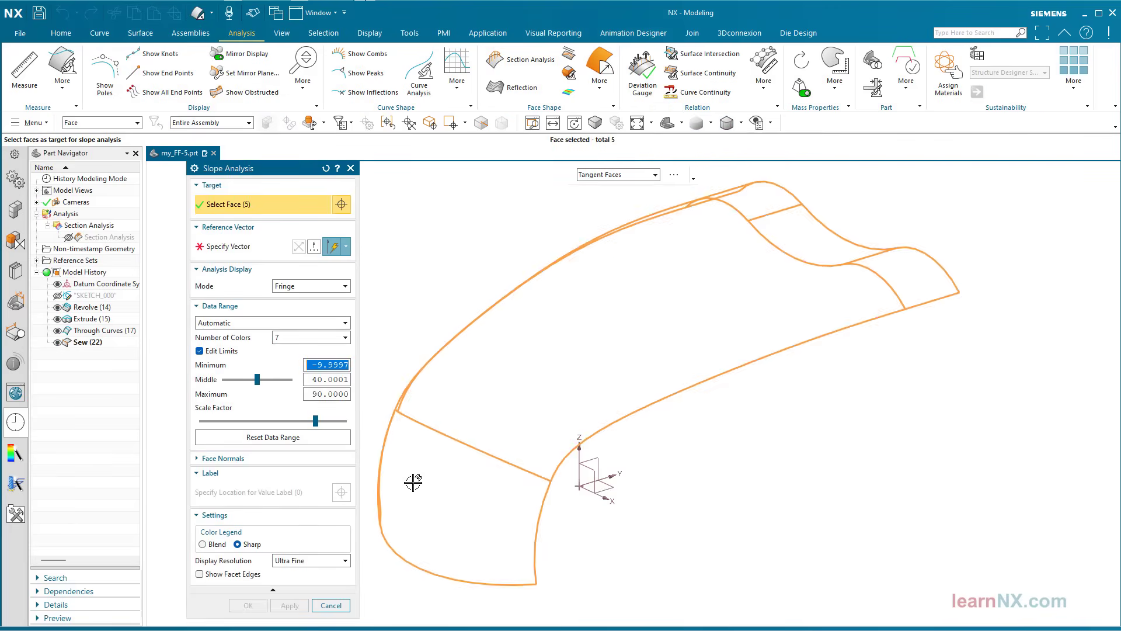
{"action": "left_click", "coordinate": [241, 250]}
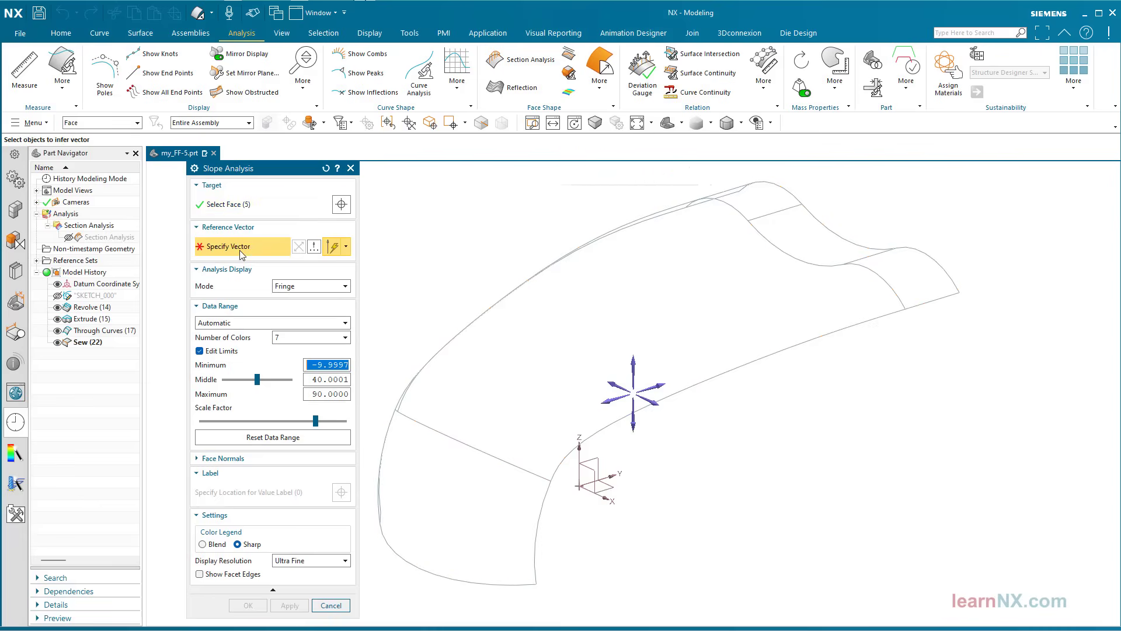
{"action": "left_click", "coordinate": [583, 450]}
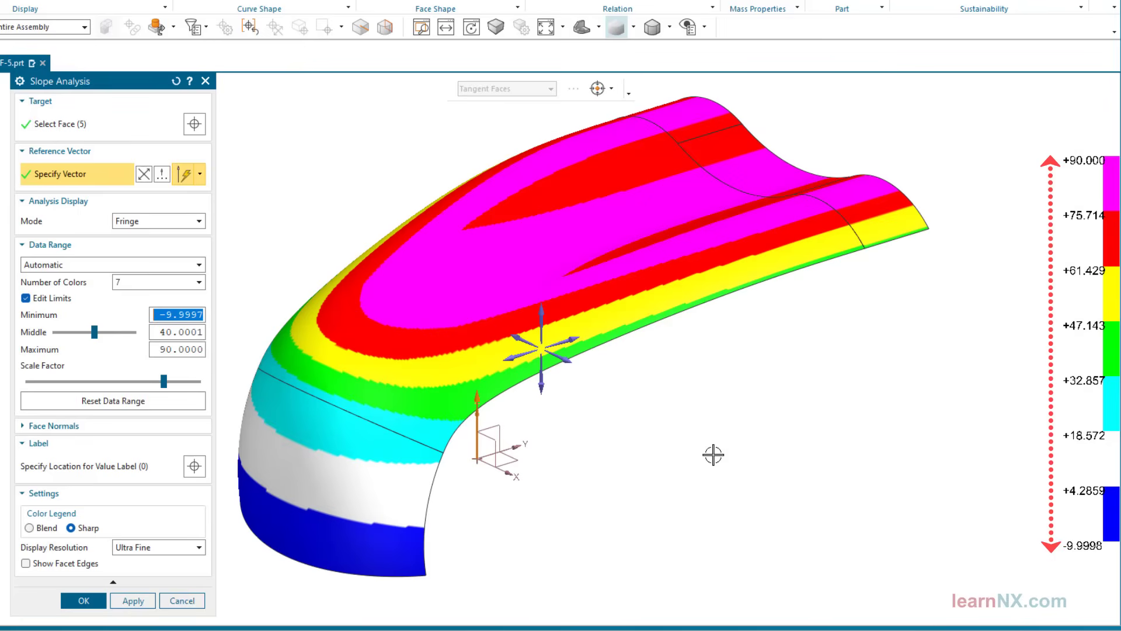
Try a reduced scale factor, reset the data range, and shift the middle value to about 21.25
{"action": "mouse_move", "coordinate": [166, 384]}
{"action": "left_mouse_down"}
{"action": "mouse_move", "coordinate": [124, 389]}
{"action": "mouse_move", "coordinate": [159, 390]}
{"action": "left_mouse_up"}
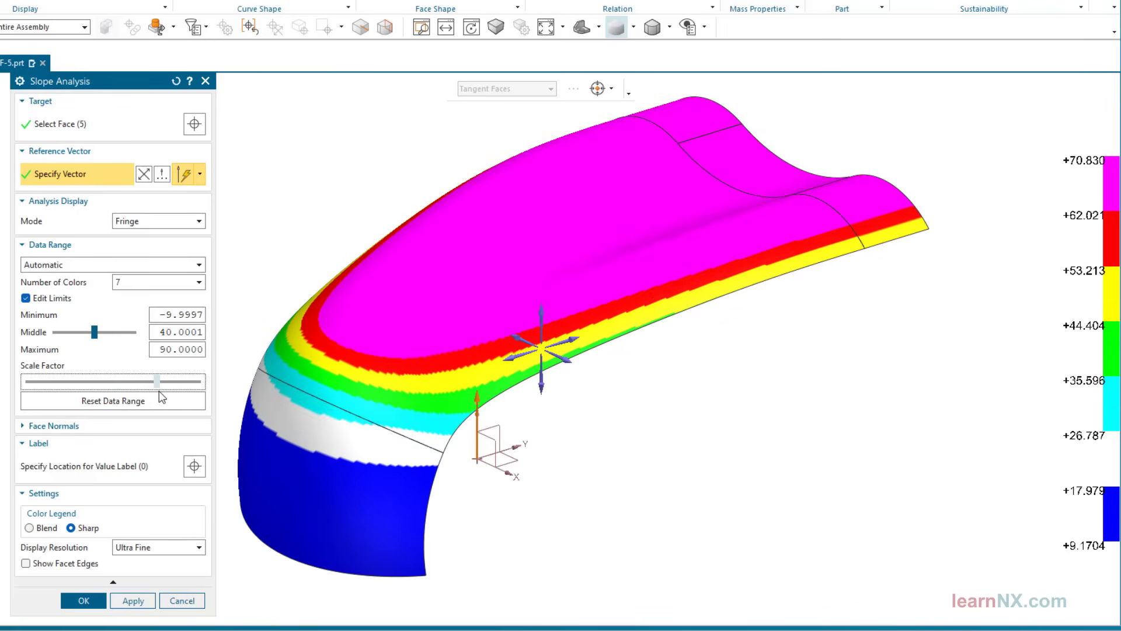
{"action": "left_click", "coordinate": [169, 405]}
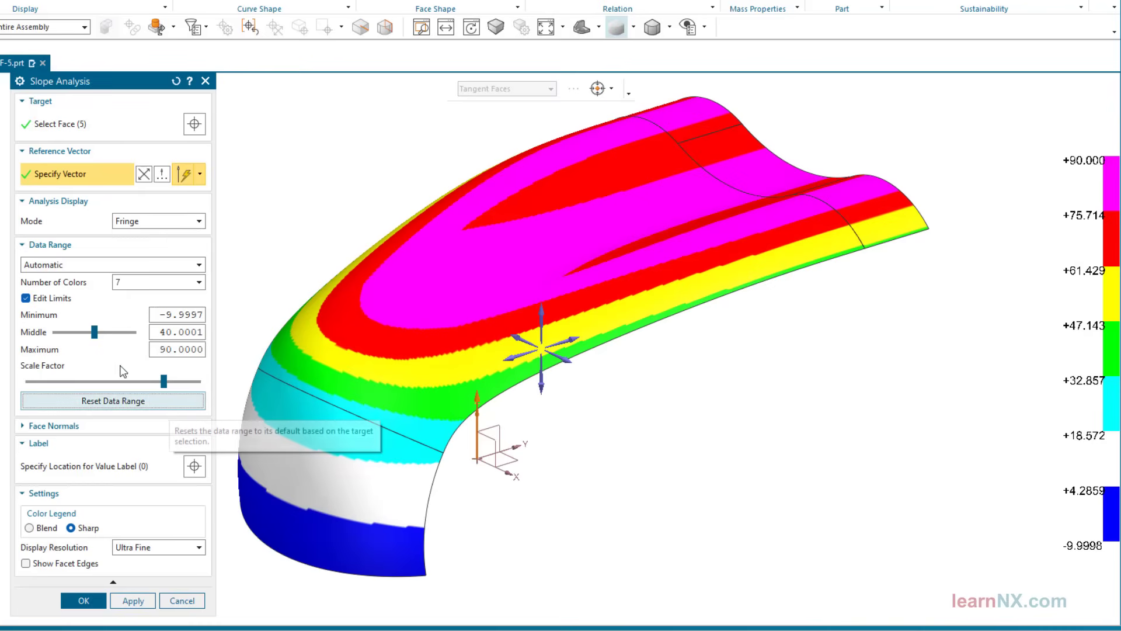
{"action": "left_click", "coordinate": [95, 336]}
{"action": "mouse_move", "coordinate": [94, 335]}
{"action": "left_mouse_down"}
{"action": "mouse_move", "coordinate": [115, 340]}
{"action": "mouse_move", "coordinate": [80, 340]}
{"action": "left_mouse_up"}
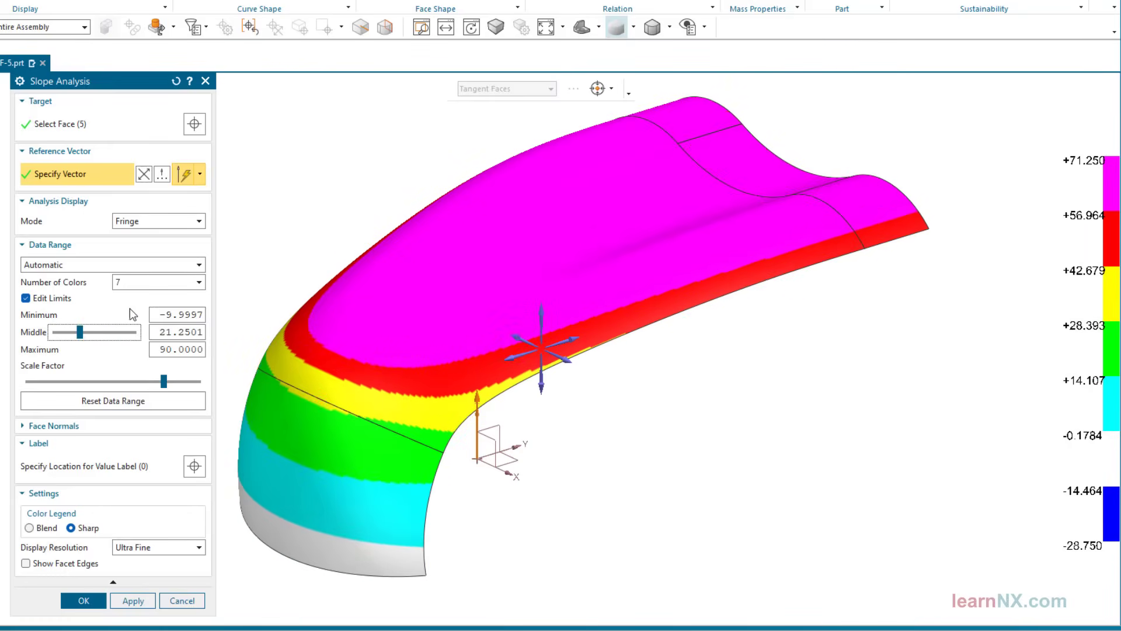
Set the slope analysis to 2 colors with a middle value of 0 and the smallest scale factor
{"action": "left_click", "coordinate": [154, 285]}
{"action": "left_click", "coordinate": [148, 293]}
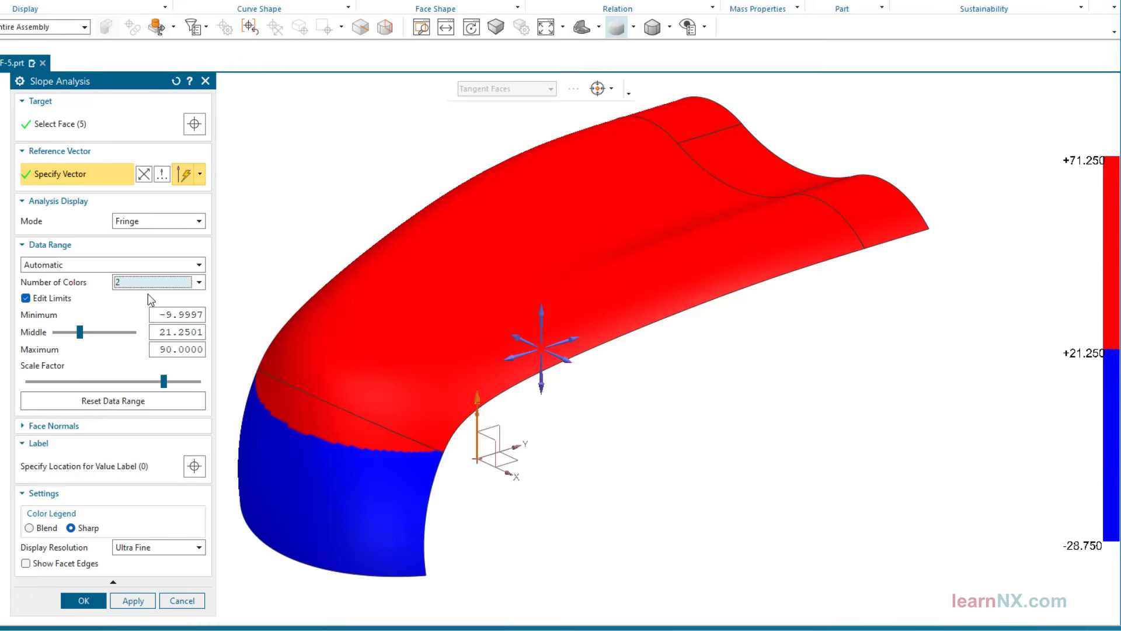
{"action": "double_click", "coordinate": [165, 332]}
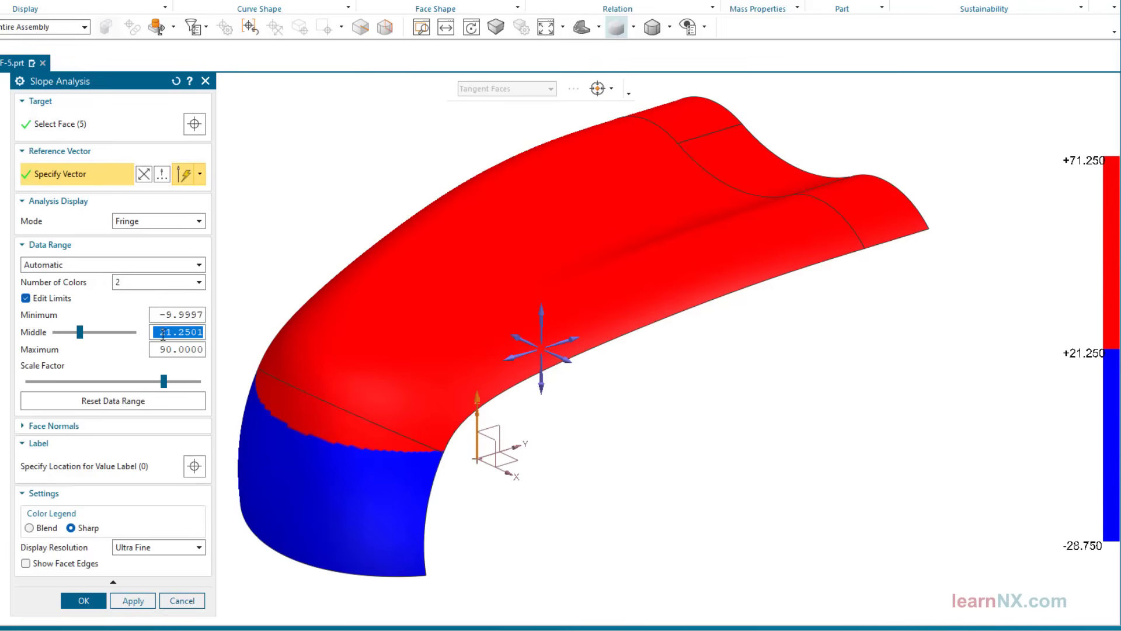
{"action": "type", "text": "0"}
{"action": "key", "text": "Return"}
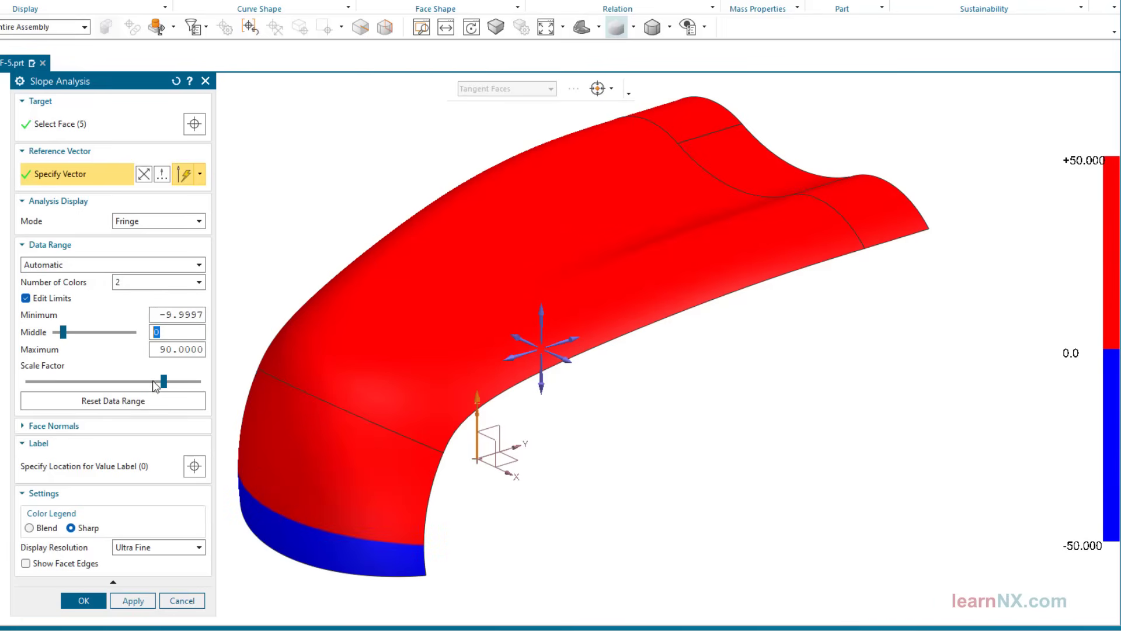
{"action": "left_click_drag", "start_coordinate": [164, 381], "coordinate": [1, 375]}
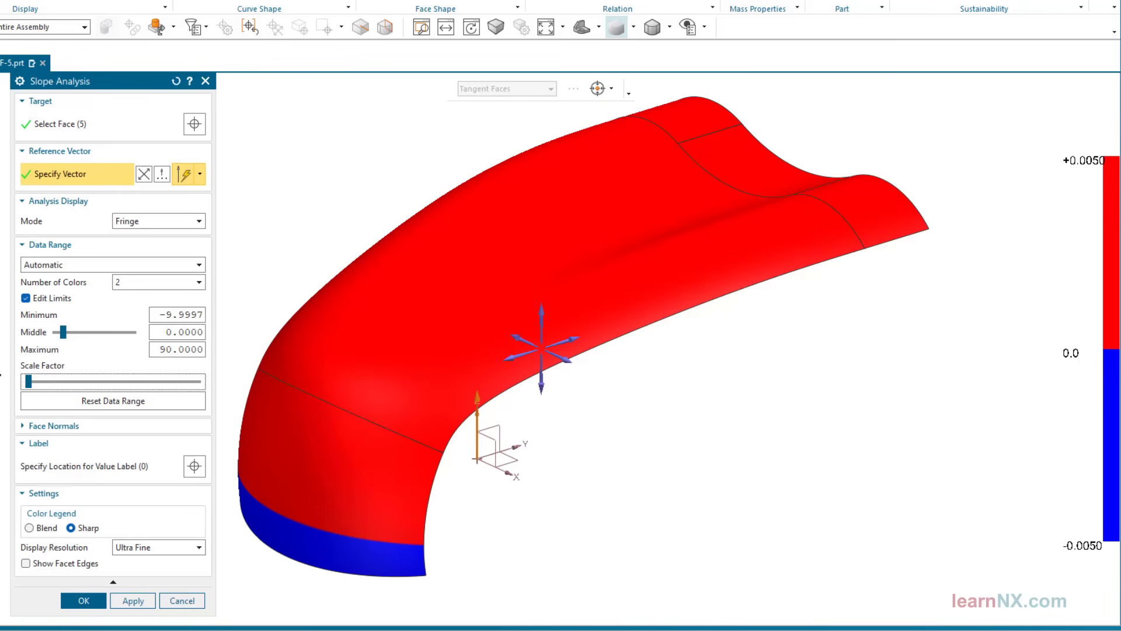
Try a User Defined data range with 3 colors for the slope analysis
{"action": "left_click", "coordinate": [197, 266]}
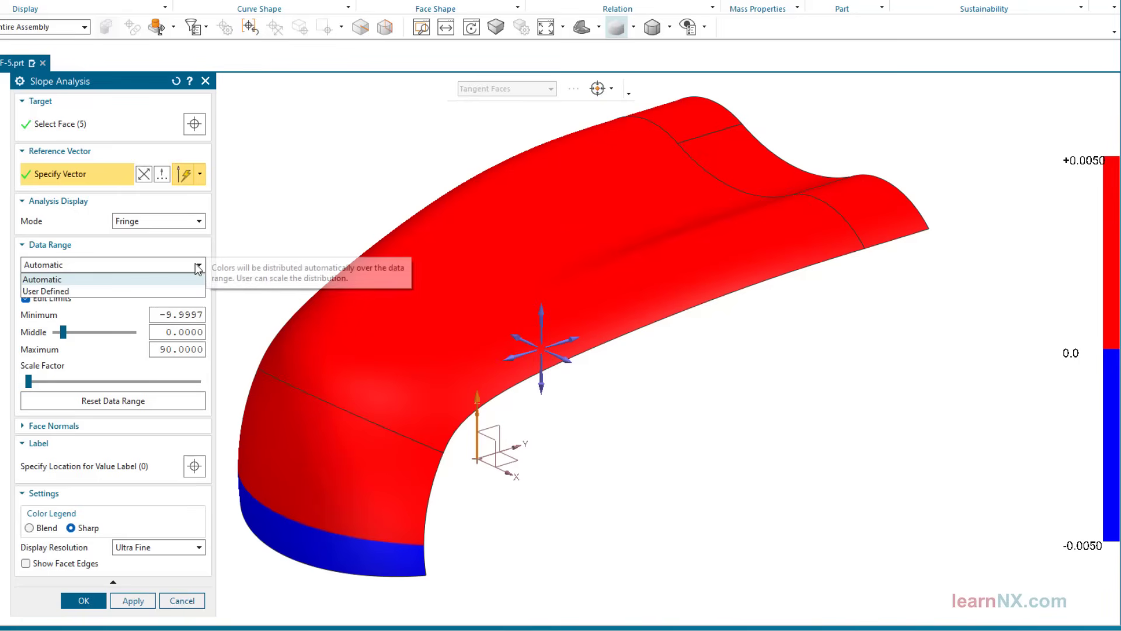
{"action": "left_click", "coordinate": [178, 290]}
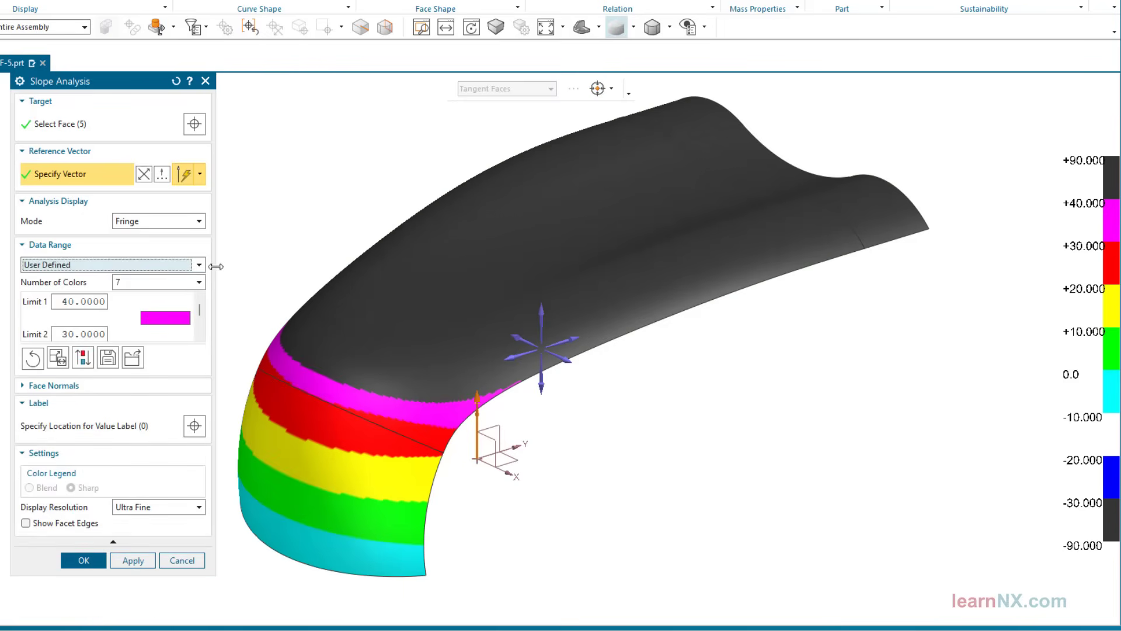
{"action": "left_click", "coordinate": [199, 282]}
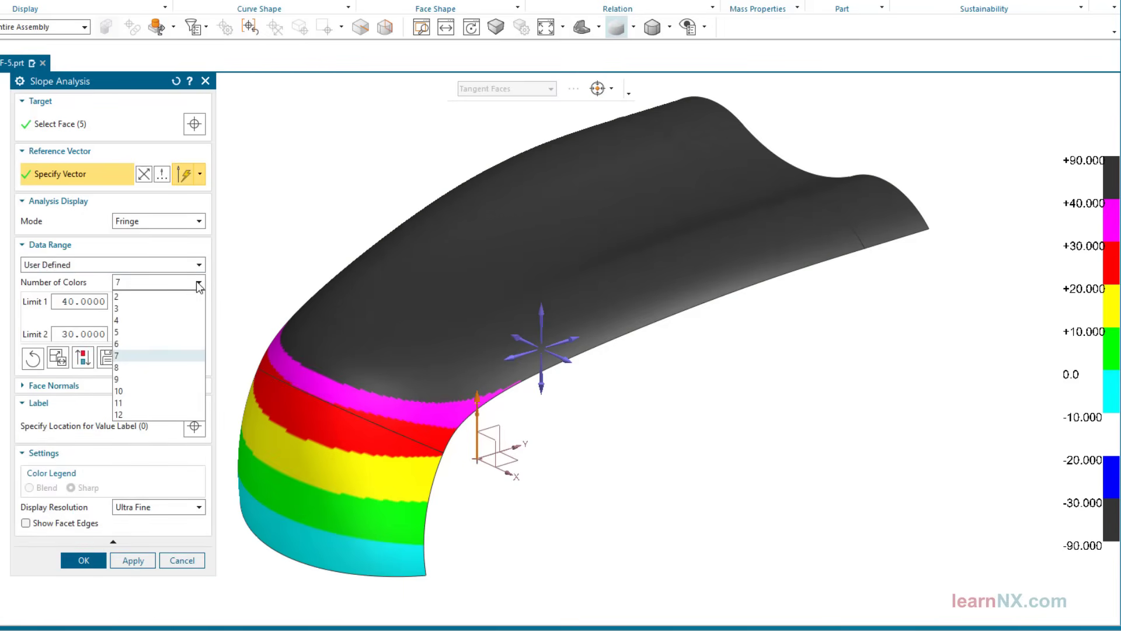
{"action": "left_click", "coordinate": [175, 309]}
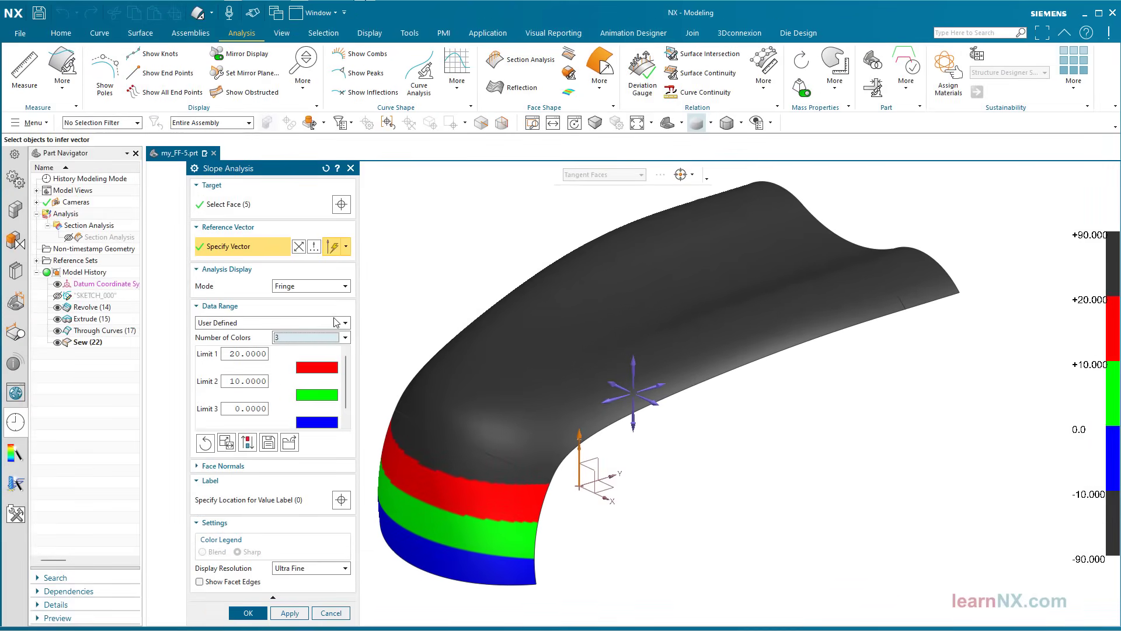
Return the data range to Automatic and finish the slope analysis
{"action": "left_click", "coordinate": [337, 323]}
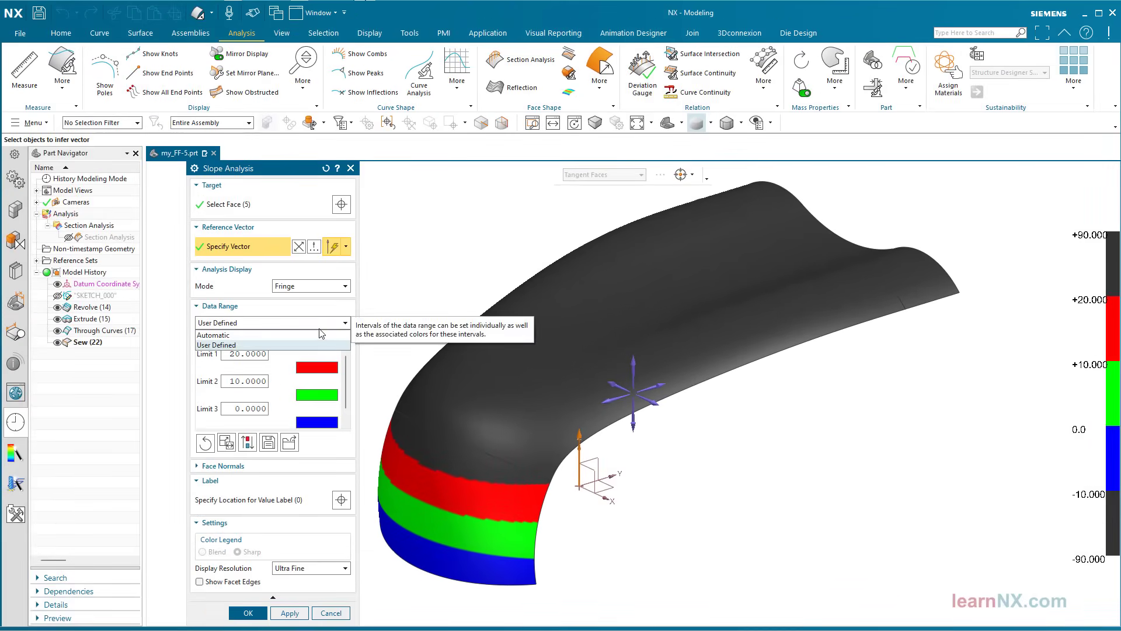
{"action": "left_click", "coordinate": [292, 339]}
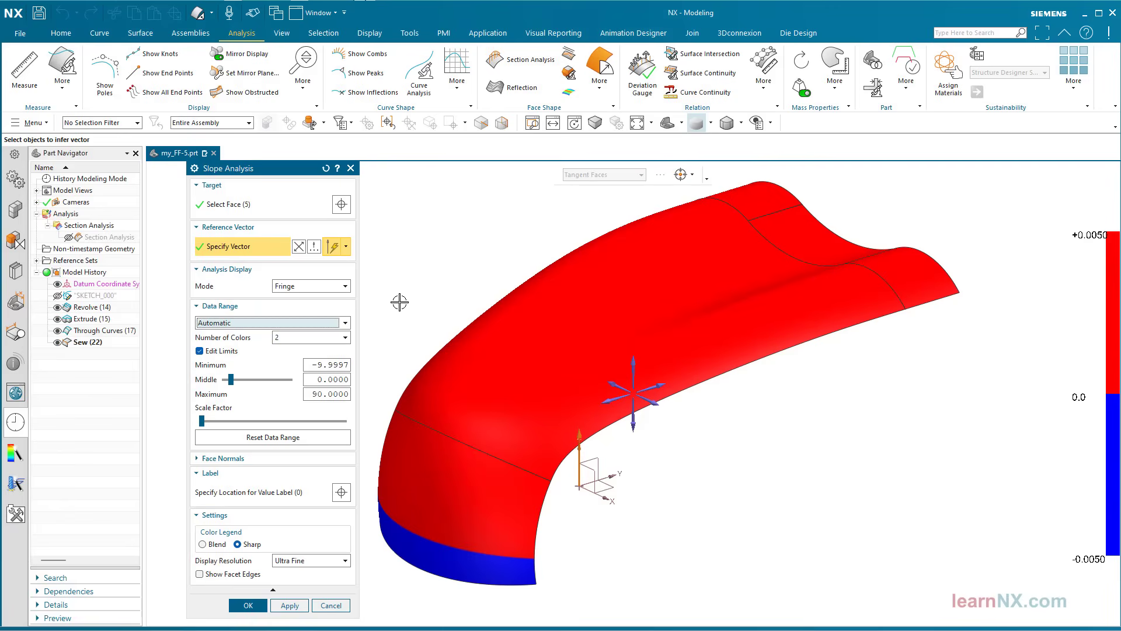
{"action": "left_click", "coordinate": [248, 606]}
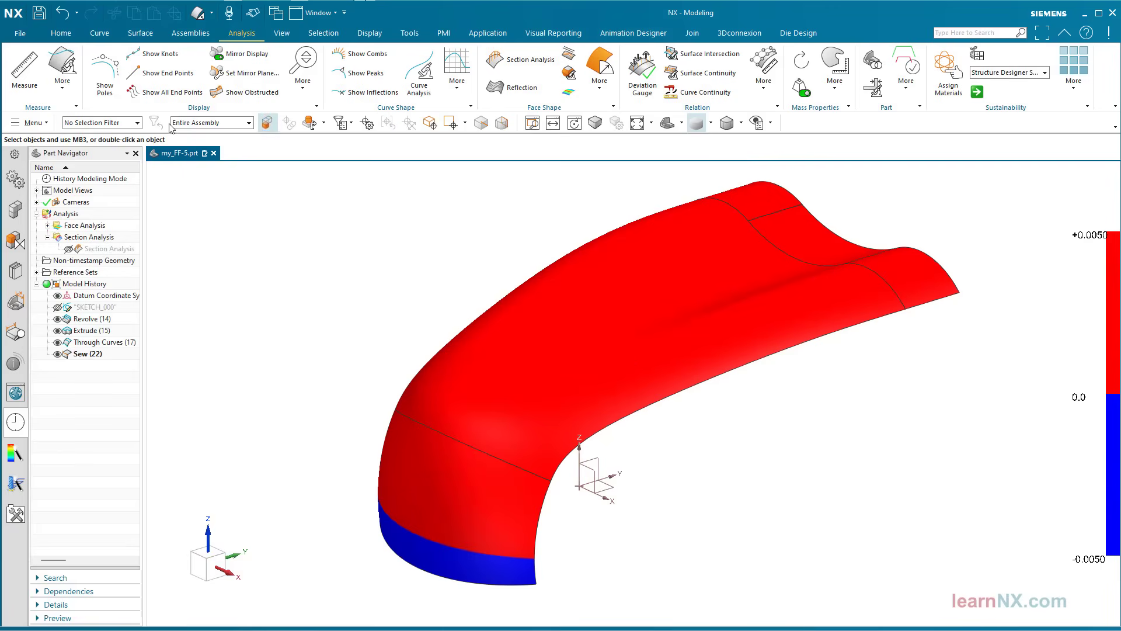
Create a 0° isocline curve on the tangent faces along the datum Z axis with 0.001 mm distance tolerance, and delete it again
{"action": "left_click", "coordinate": [101, 34]}
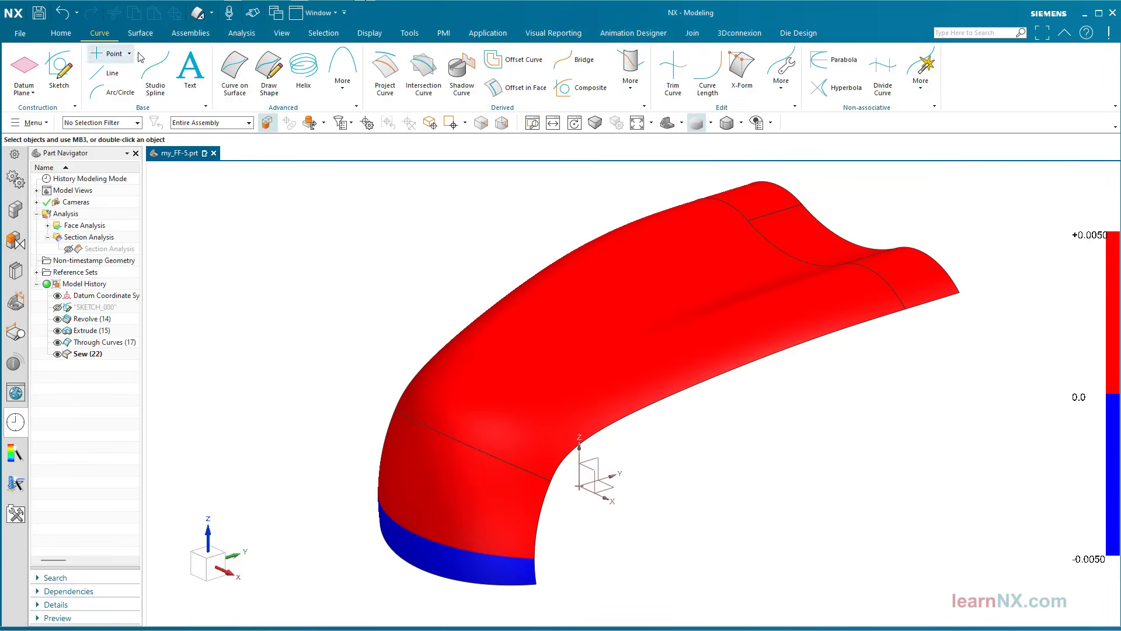
{"action": "left_click", "coordinate": [631, 89]}
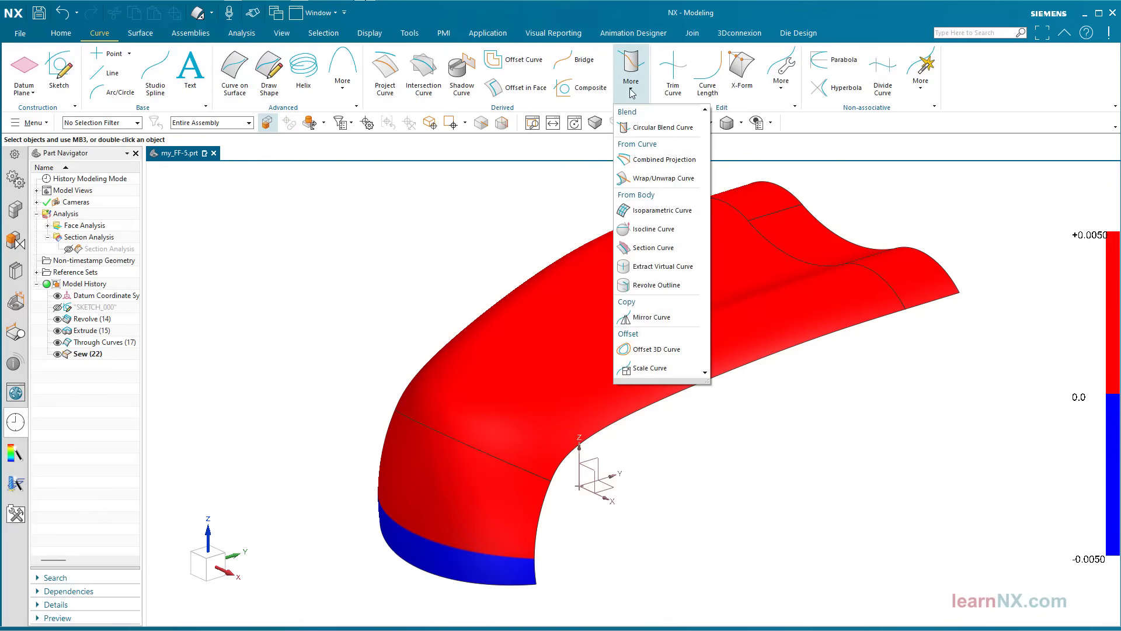
{"action": "left_click", "coordinate": [654, 229]}
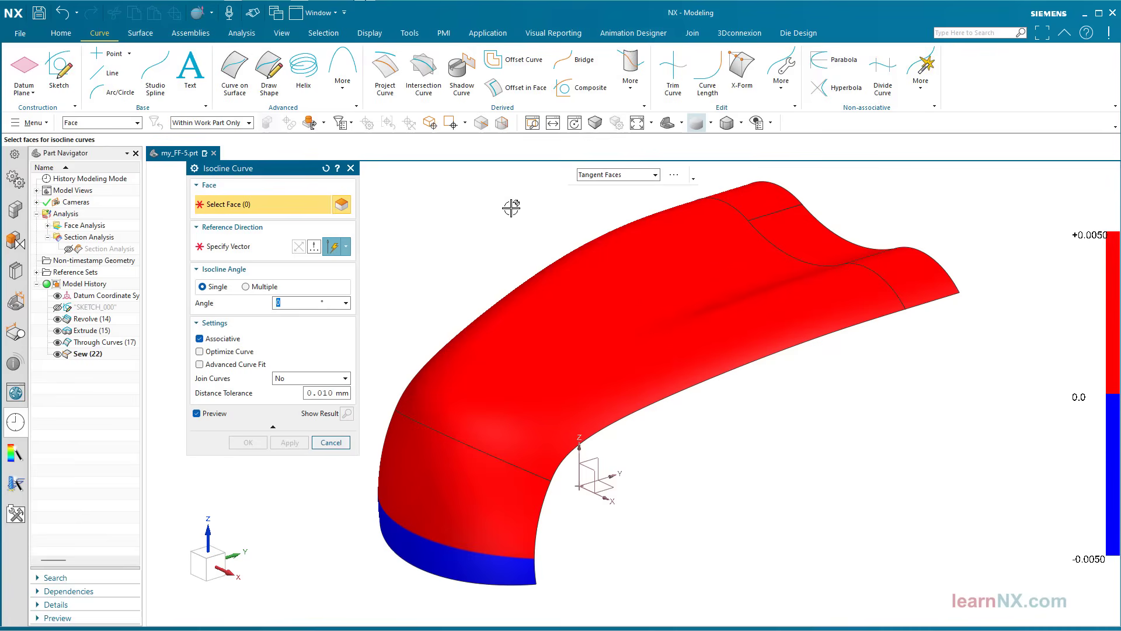
{"action": "left_click", "coordinate": [410, 462]}
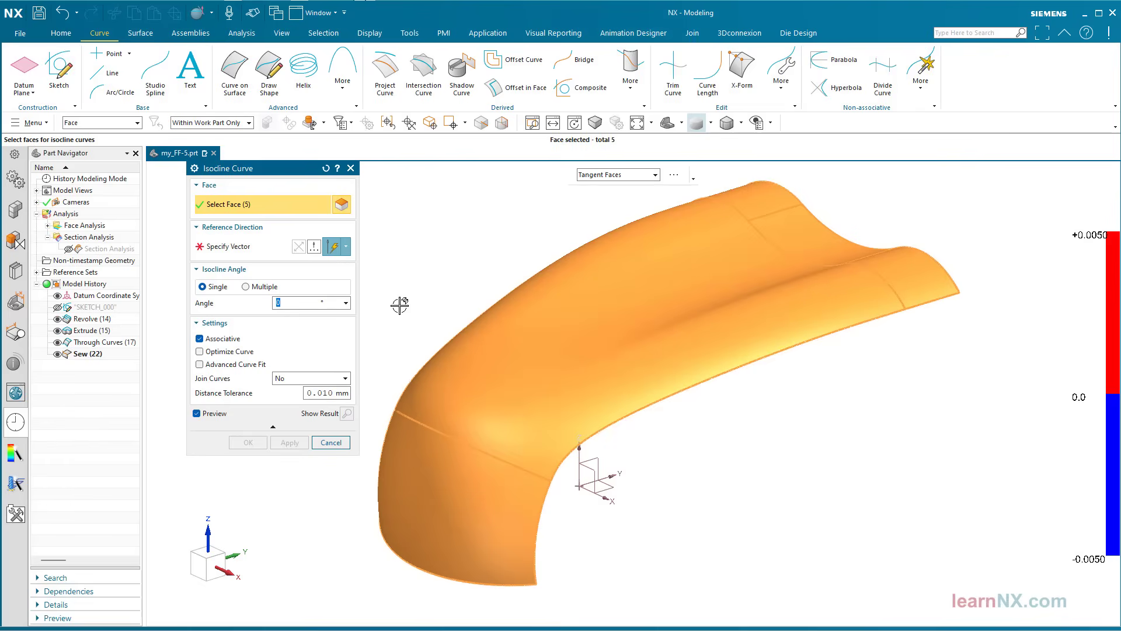
{"action": "left_click", "coordinate": [247, 247]}
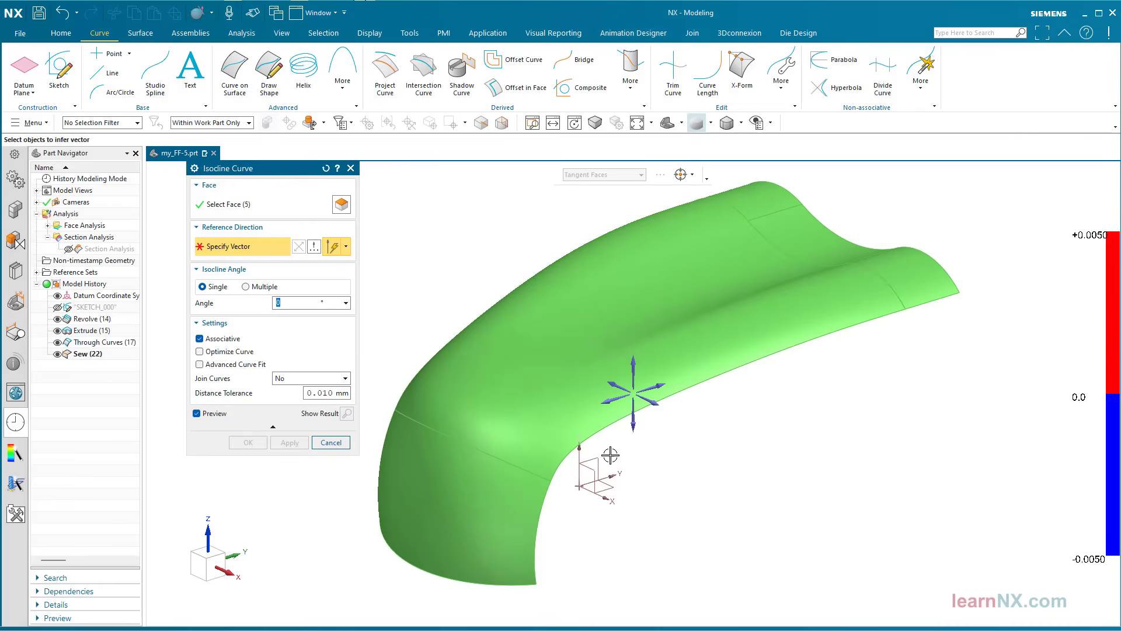
{"action": "left_click", "coordinate": [579, 458]}
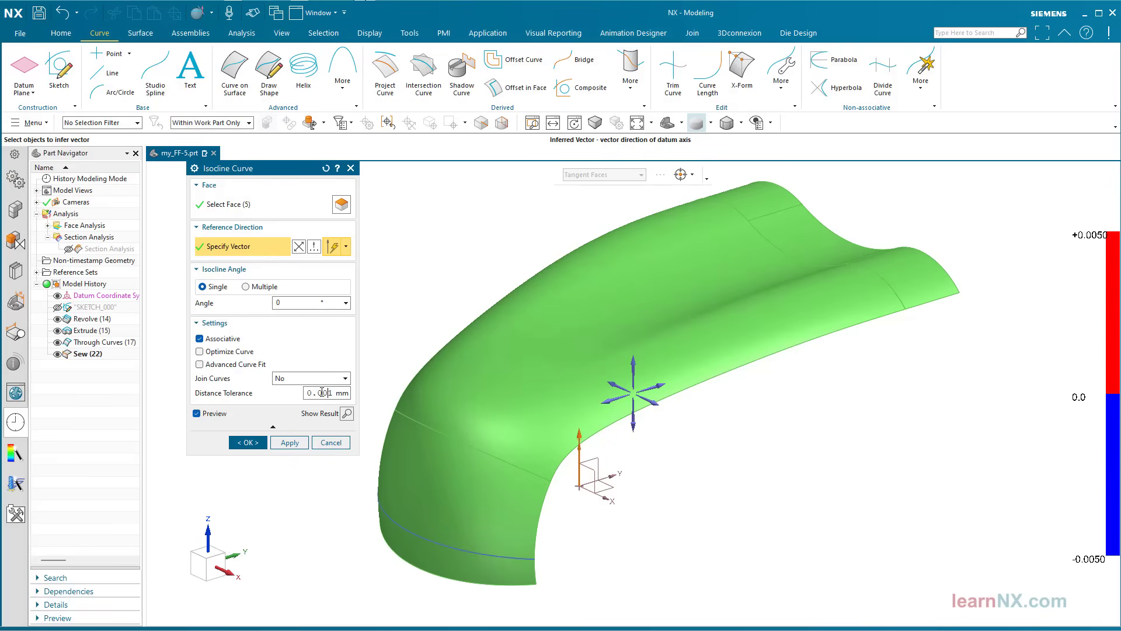
{"action": "left_click", "coordinate": [248, 442]}
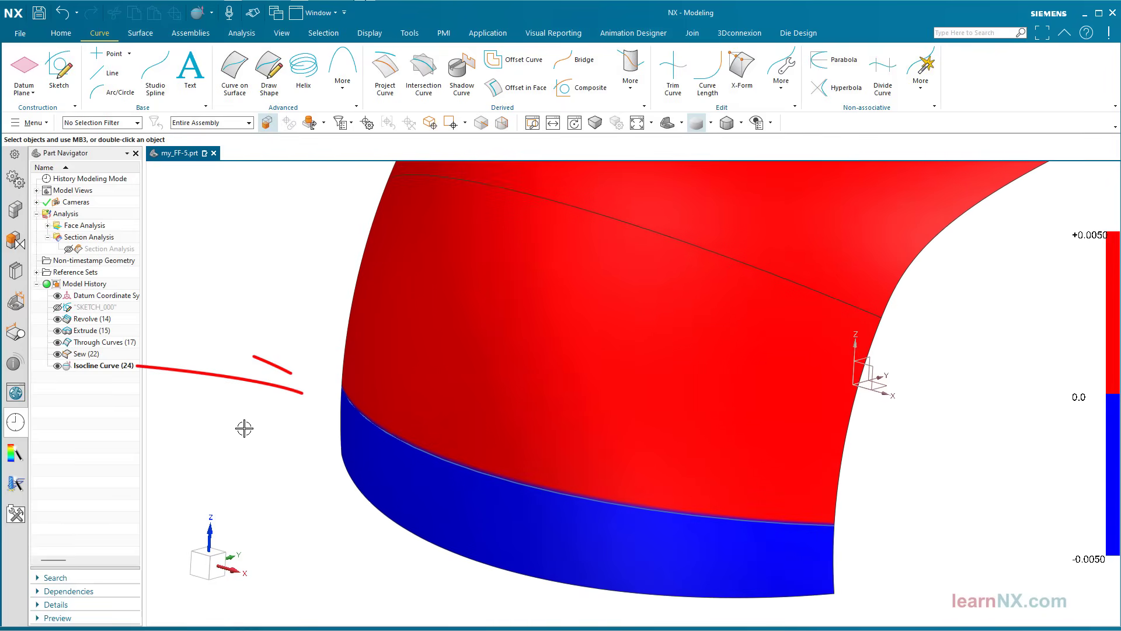
{"action": "left_click", "coordinate": [92, 366]}
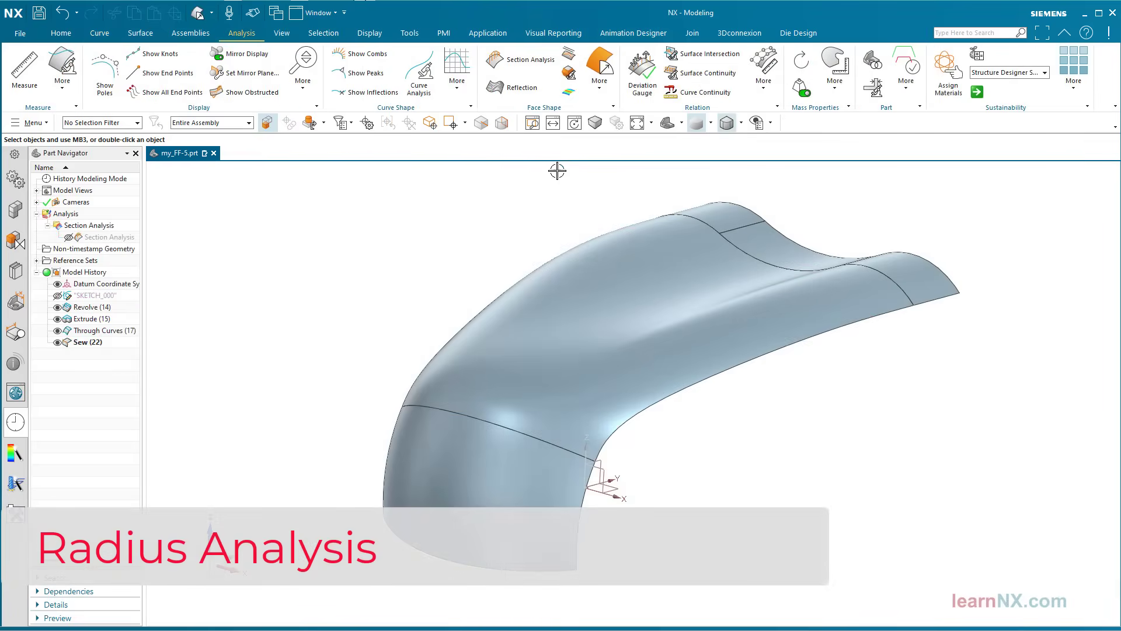
Start a minimum-type Radius analysis in Fringe mode and apply it to all tangent faces of the sewn sheet
{"action": "left_click", "coordinate": [608, 91]}
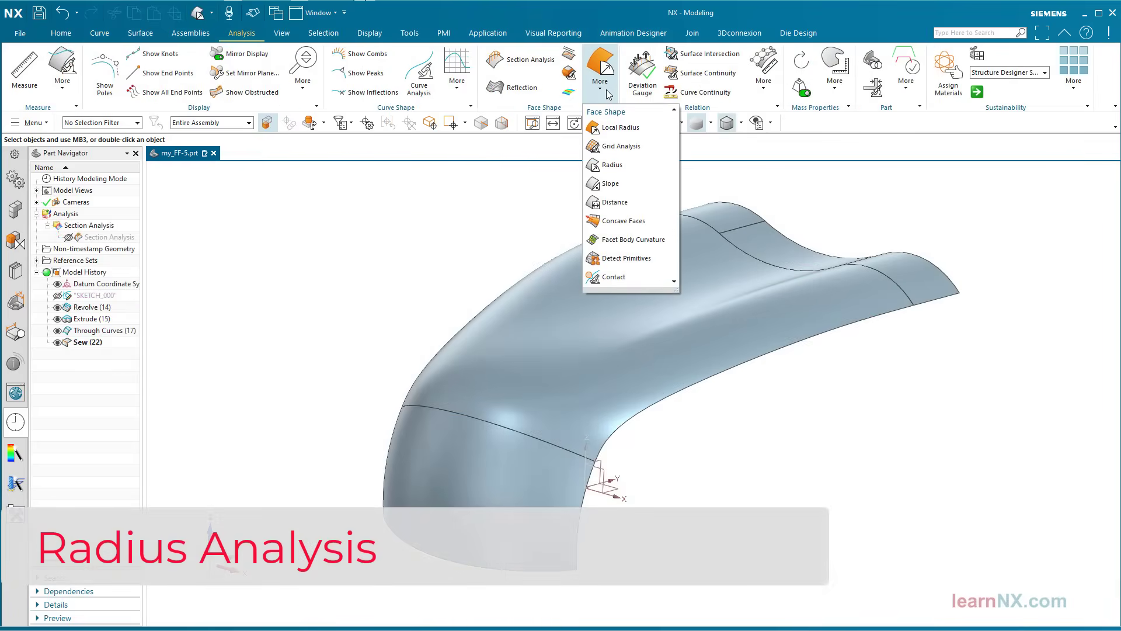
{"action": "left_click", "coordinate": [613, 165]}
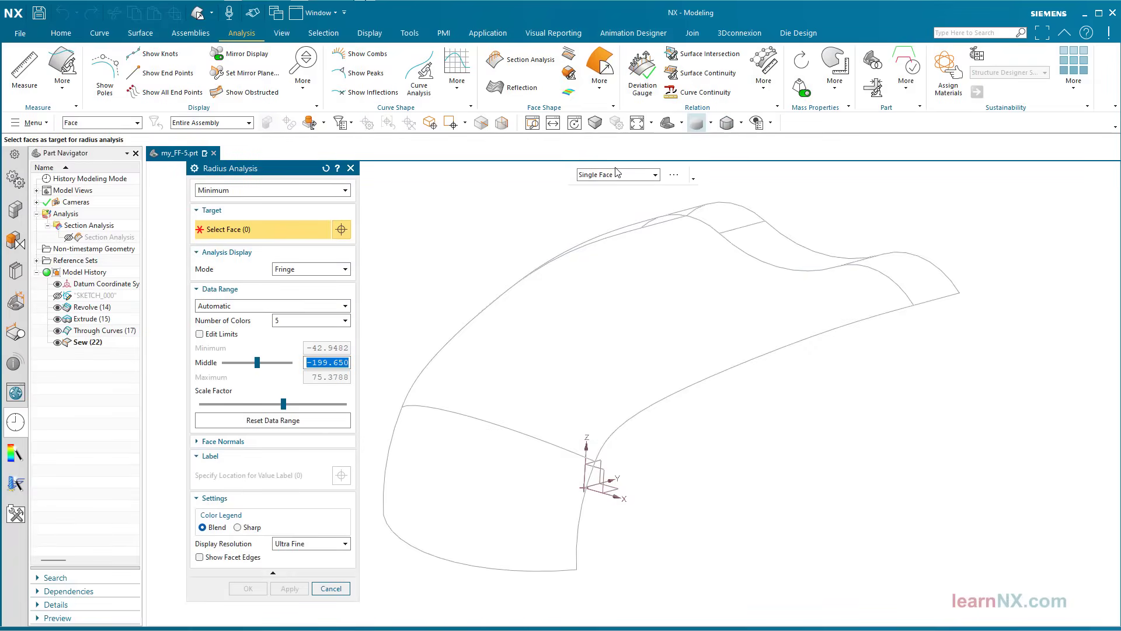
{"action": "left_click", "coordinate": [594, 285]}
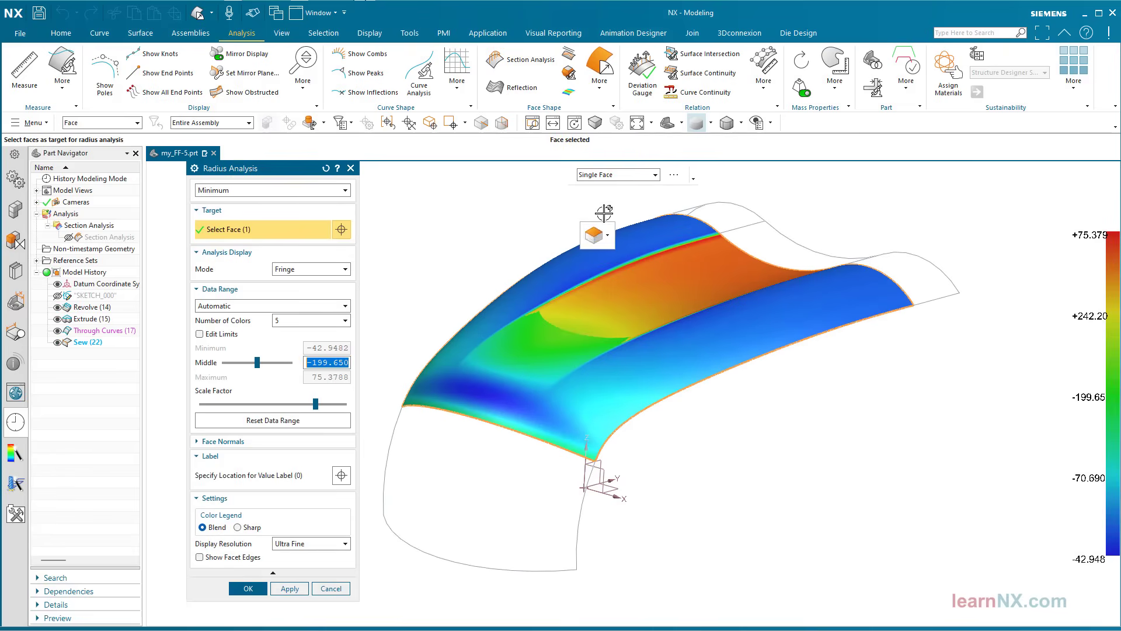
{"action": "left_click", "coordinate": [637, 177]}
{"action": "left_click", "coordinate": [630, 199]}
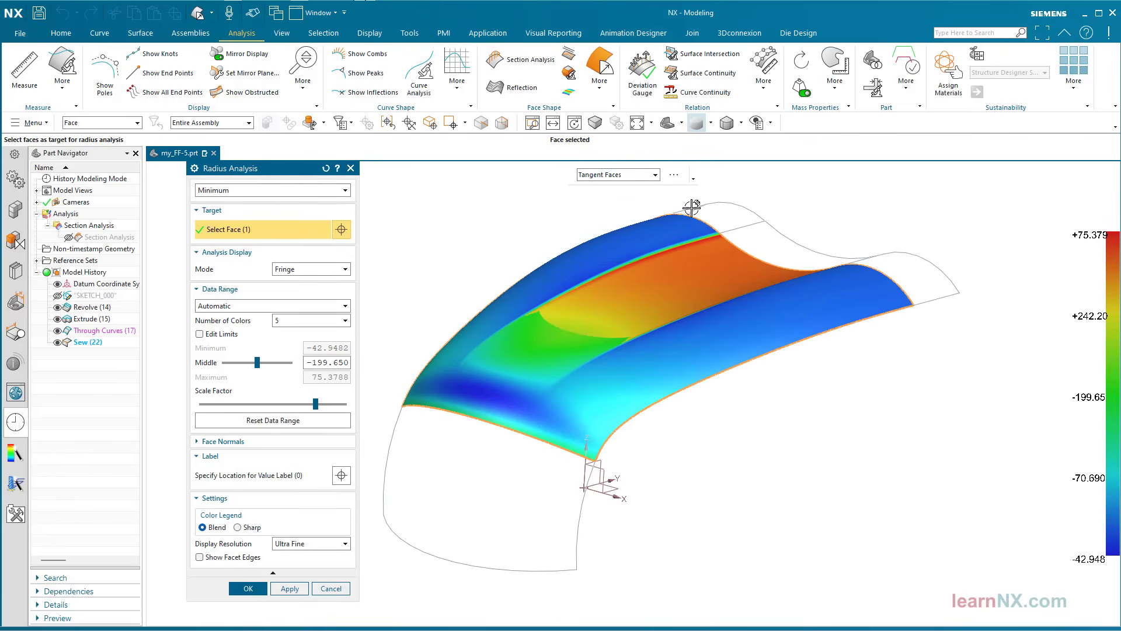
{"action": "left_click", "coordinate": [713, 215]}
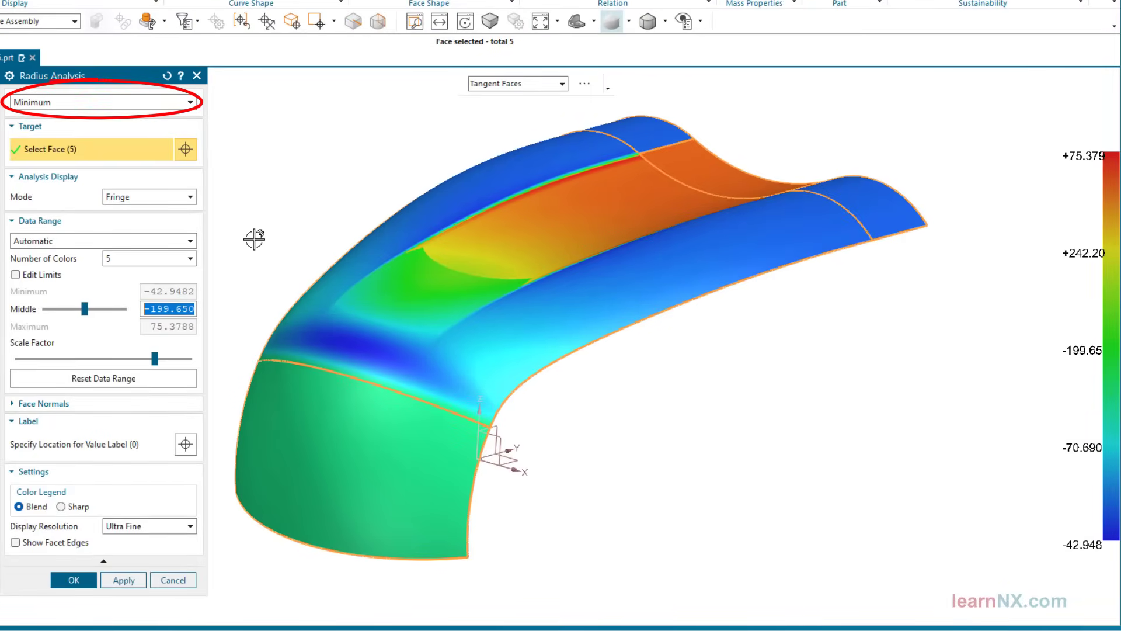
Set the radius analysis to 2 colors with a Sharp color legend
{"action": "left_click", "coordinate": [192, 259]}
{"action": "left_click", "coordinate": [180, 273]}
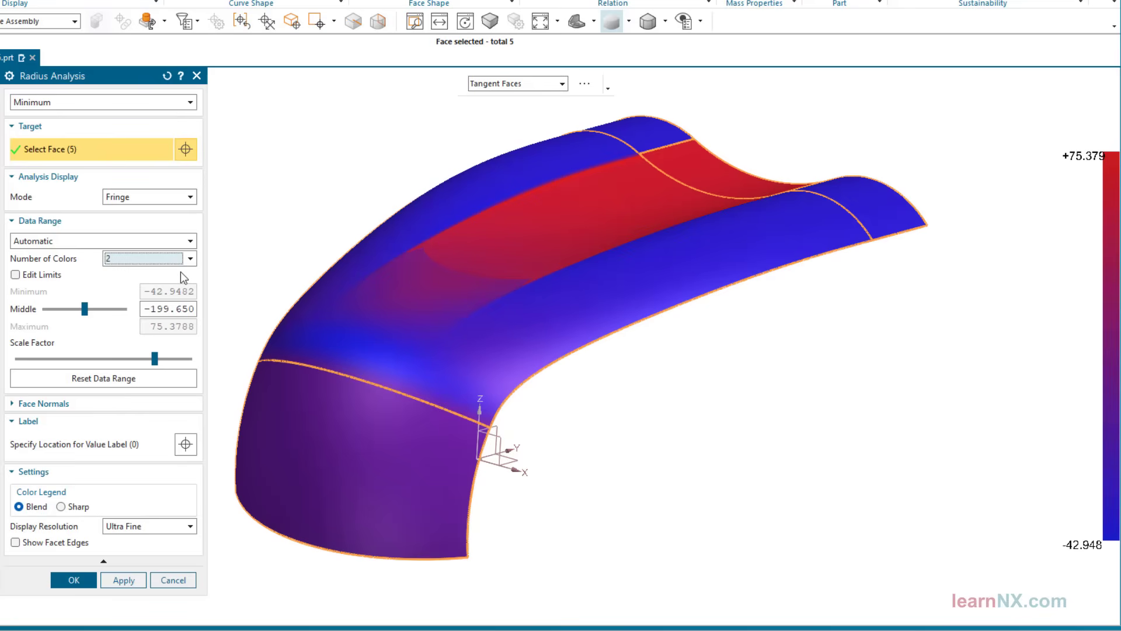
{"action": "left_click", "coordinate": [74, 507]}
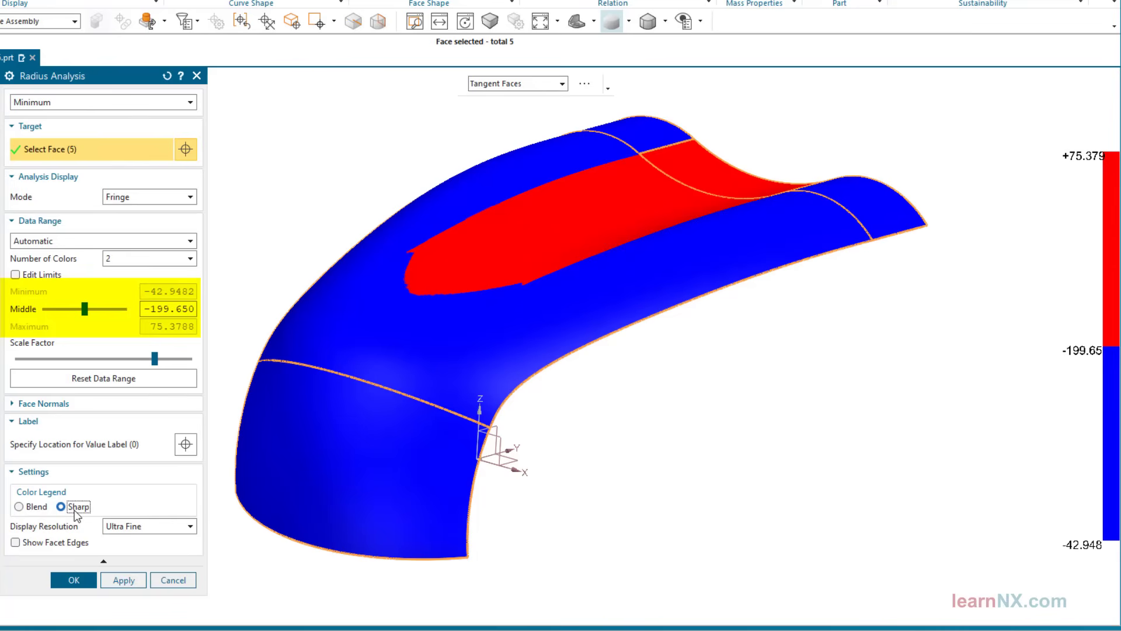
Try 5 colors for the radius analysis, and set the number of colors to 6
{"action": "left_click", "coordinate": [183, 263]}
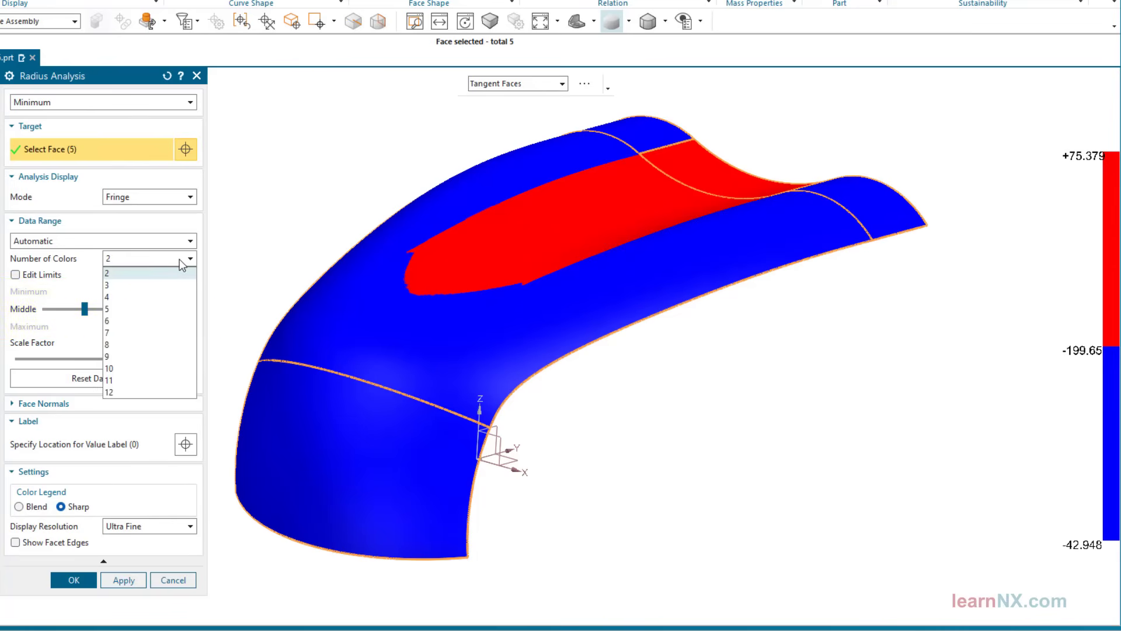
{"action": "left_click", "coordinate": [166, 310]}
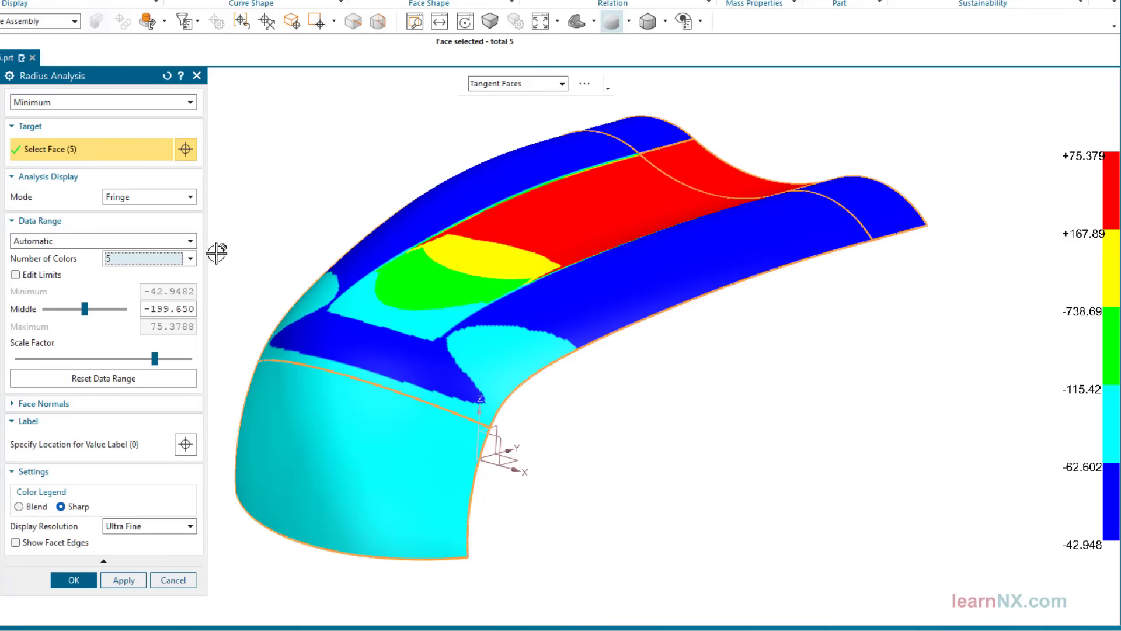
{"action": "left_click", "coordinate": [174, 260]}
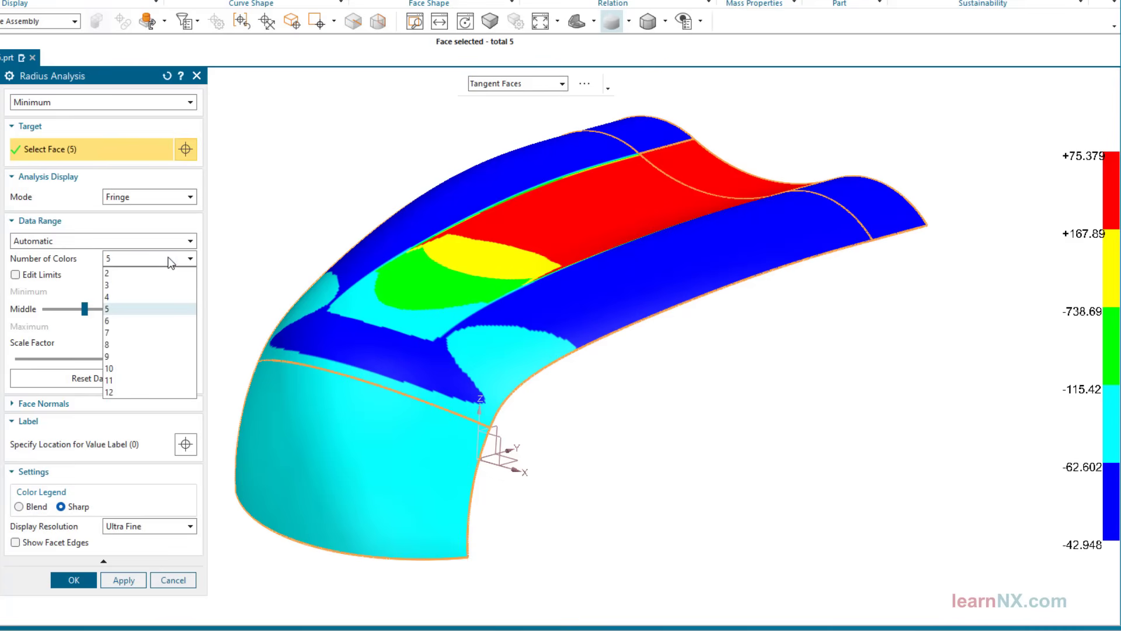
{"action": "left_click", "coordinate": [142, 320]}
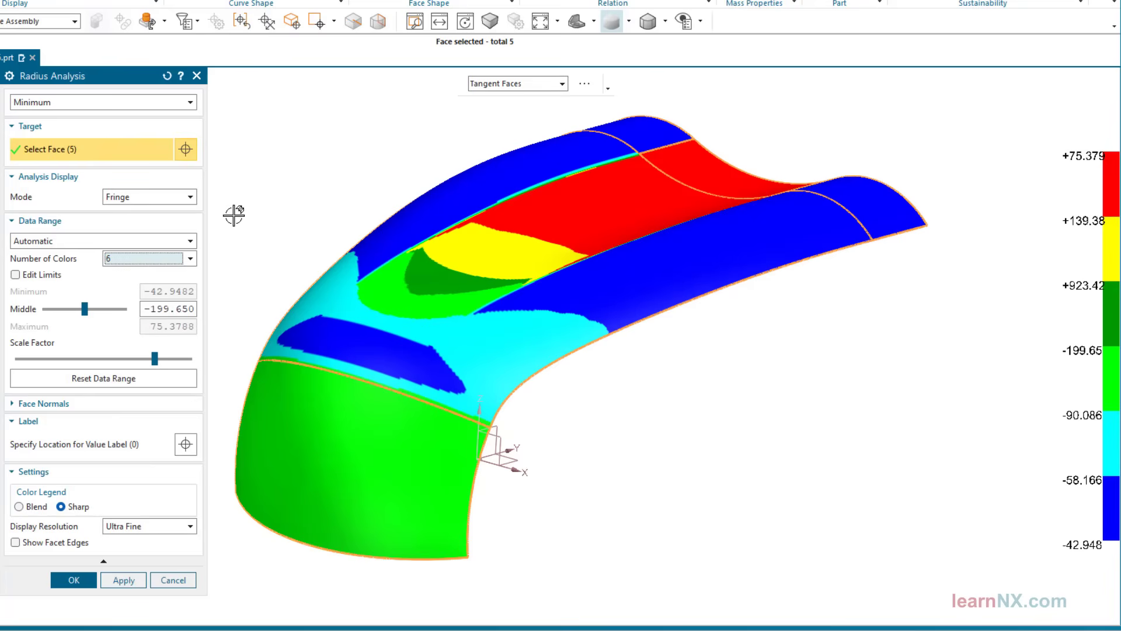
Compare the Blend color legend with the Sharp one and return to Sharp
{"action": "left_click", "coordinate": [19, 508]}
{"action": "left_click", "coordinate": [19, 507]}
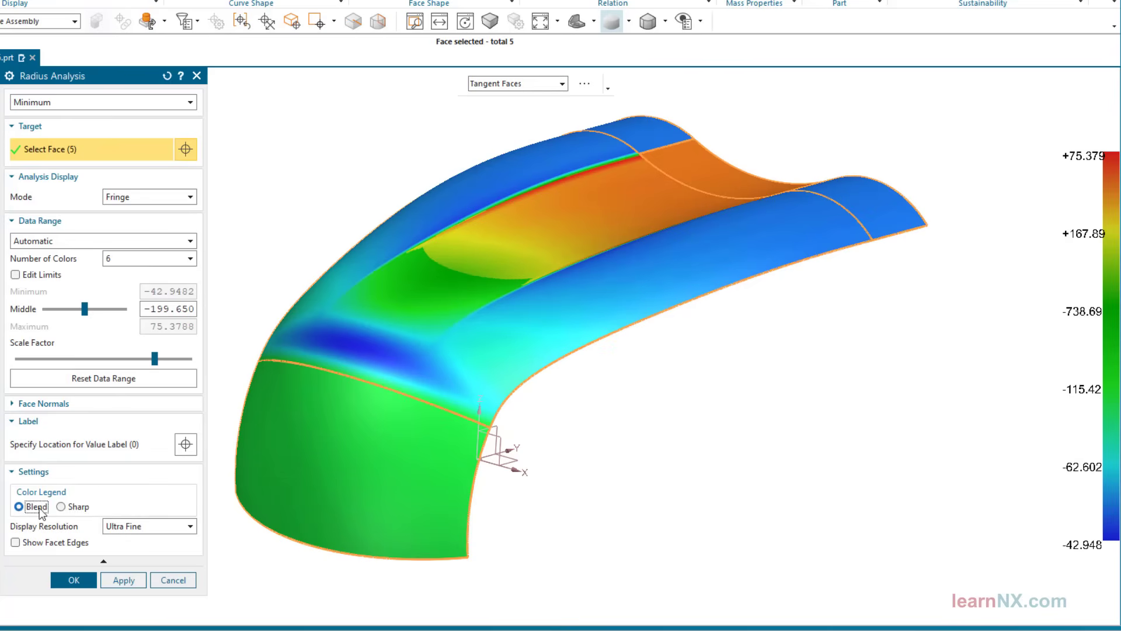
{"action": "left_click", "coordinate": [62, 507]}
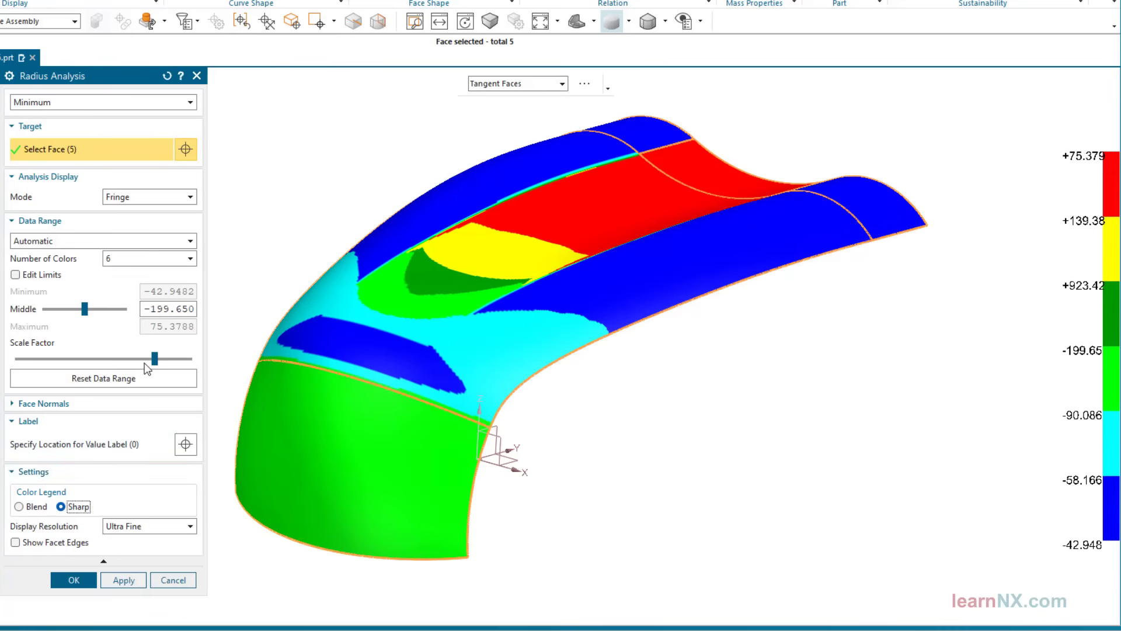
Try a smaller scale factor, reset the data range, and finish the radius analysis
{"action": "left_click_drag", "start_coordinate": [153, 358], "coordinate": [128, 359]}
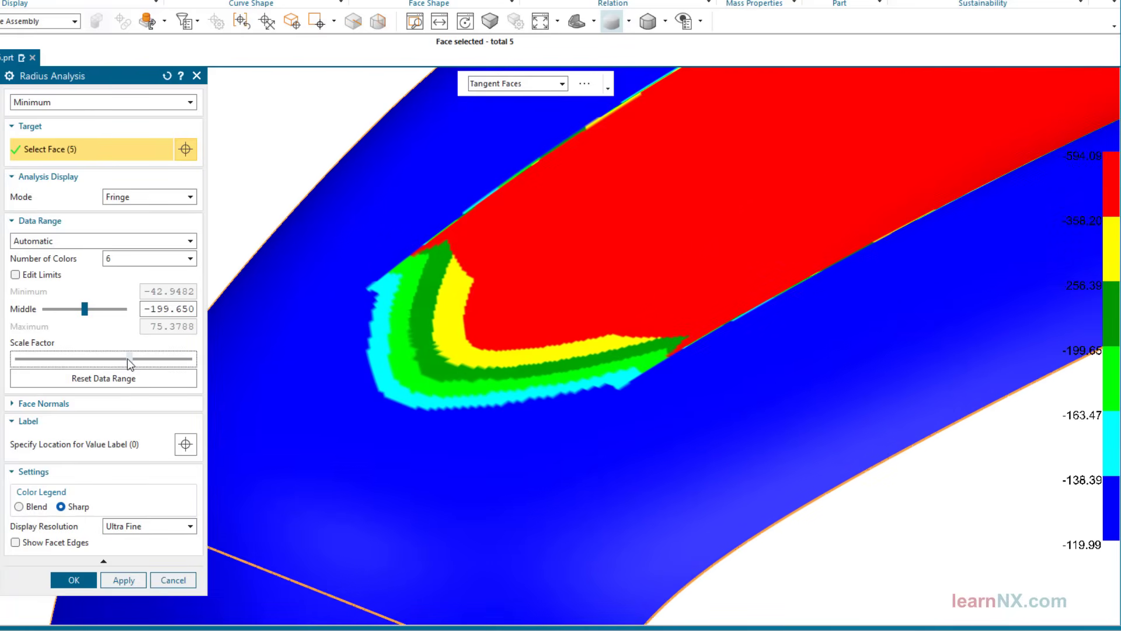
{"action": "left_click", "coordinate": [124, 384]}
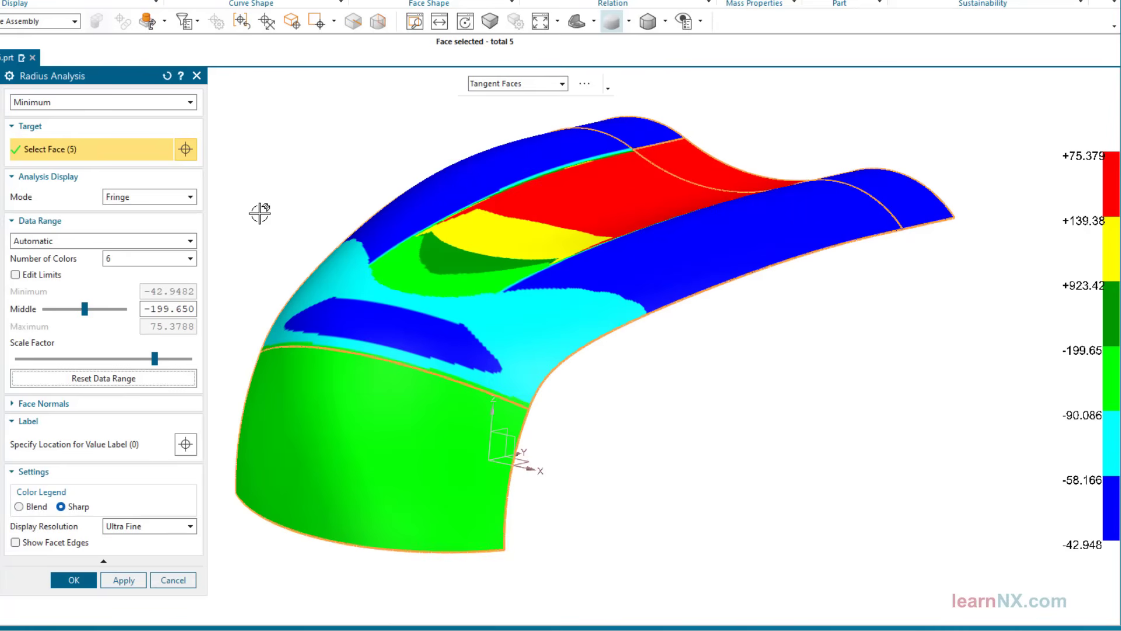
{"action": "left_click", "coordinate": [77, 580]}
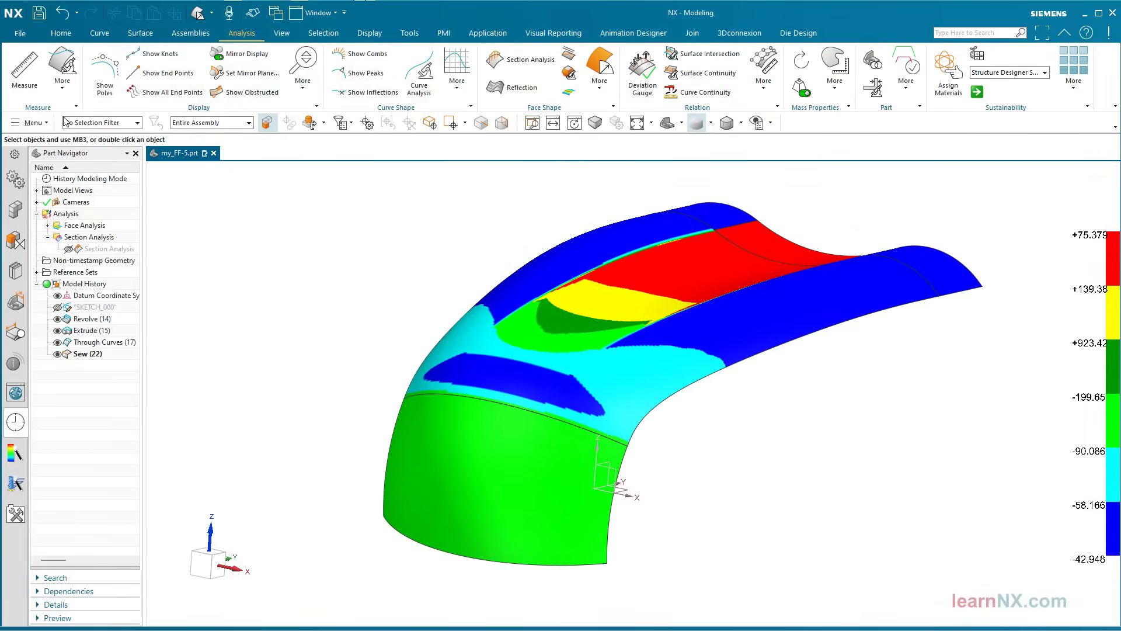
Run a Minimum Radius analysis on the Through Curves face with Create Points at Minima enabled, and close the report and the command
{"action": "left_click", "coordinate": [44, 124]}
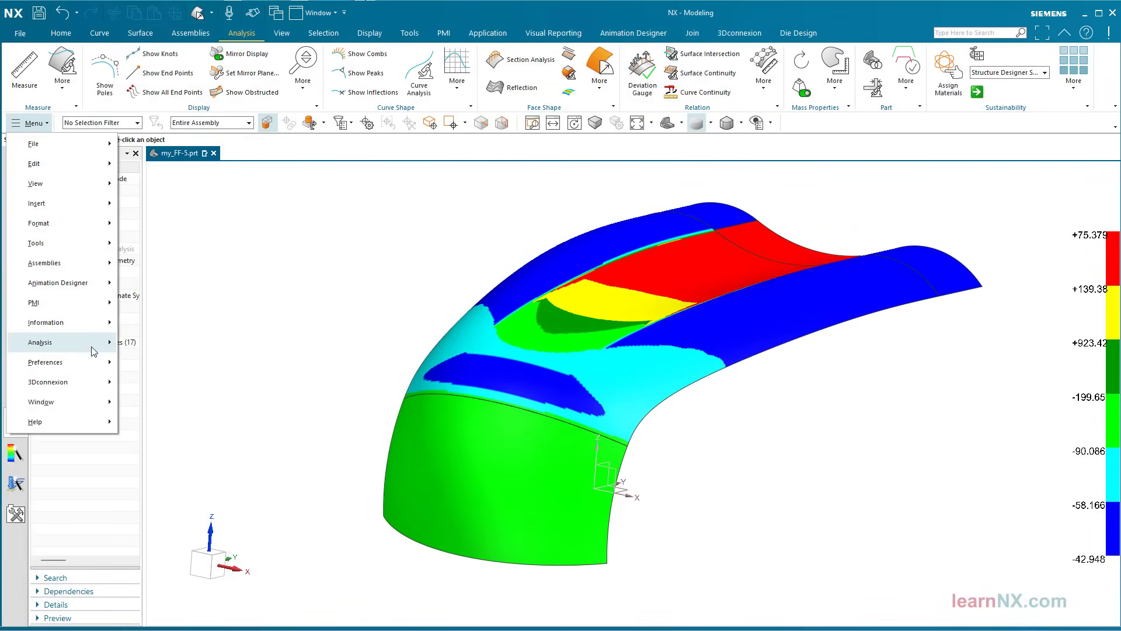
{"action": "mouse_move", "coordinate": [94, 351]}
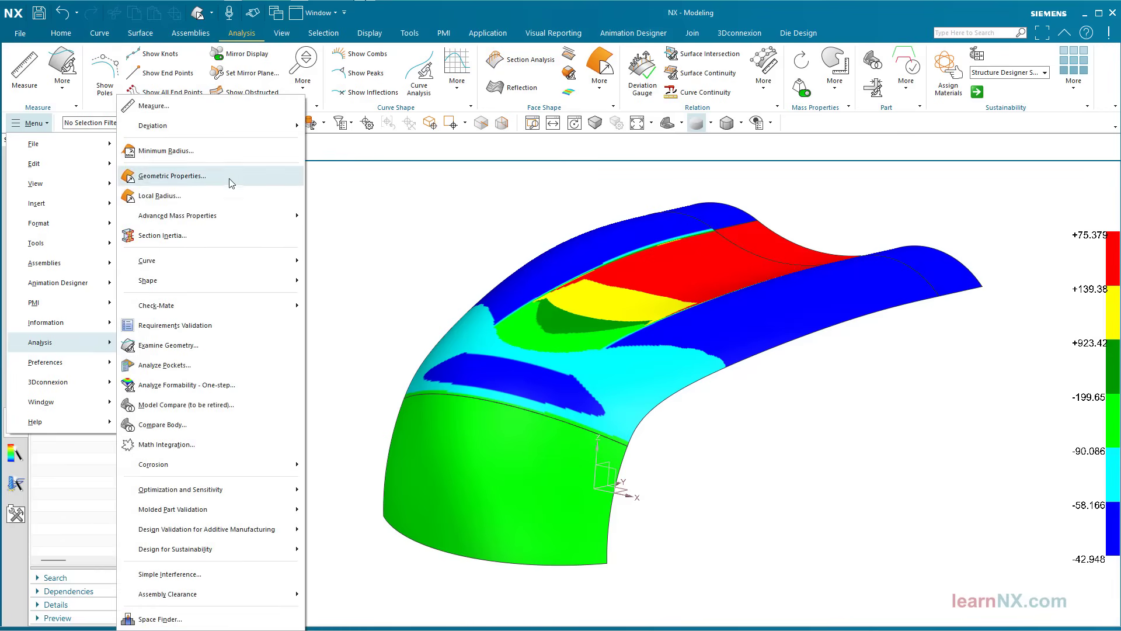
{"action": "left_click", "coordinate": [231, 156]}
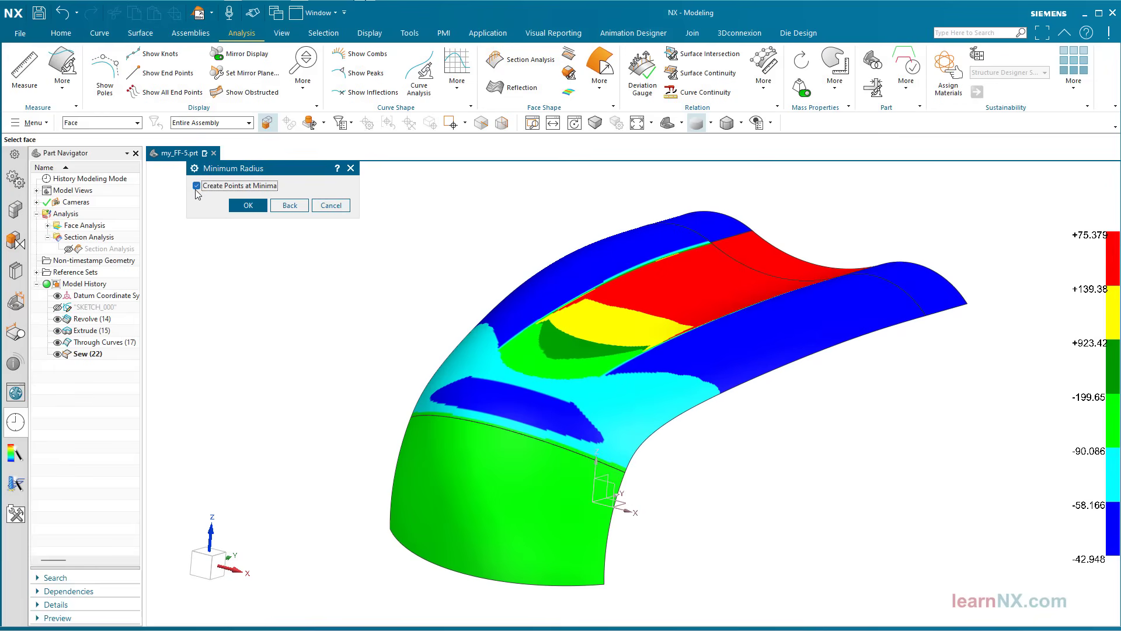
{"action": "left_click", "coordinate": [529, 323]}
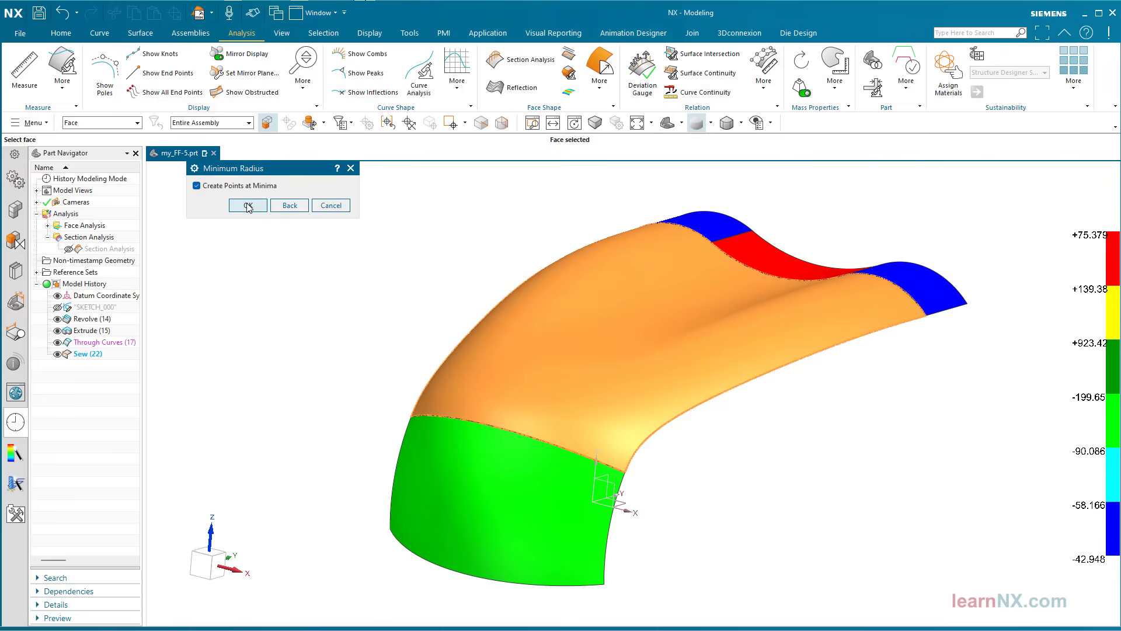
{"action": "left_click", "coordinate": [249, 206]}
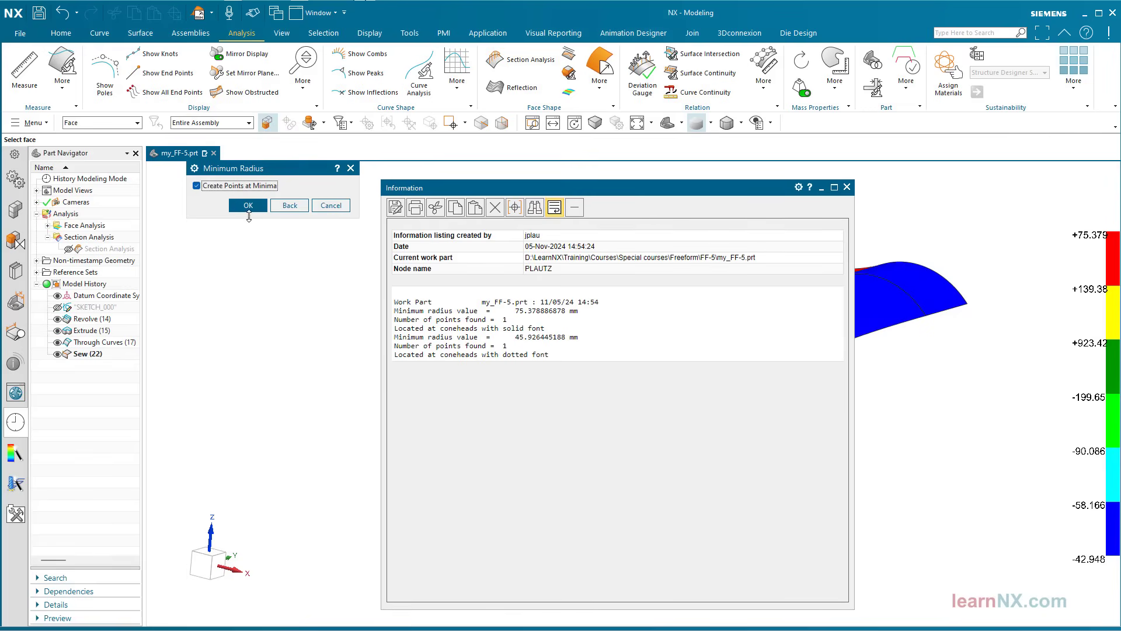
{"action": "left_click", "coordinate": [846, 187]}
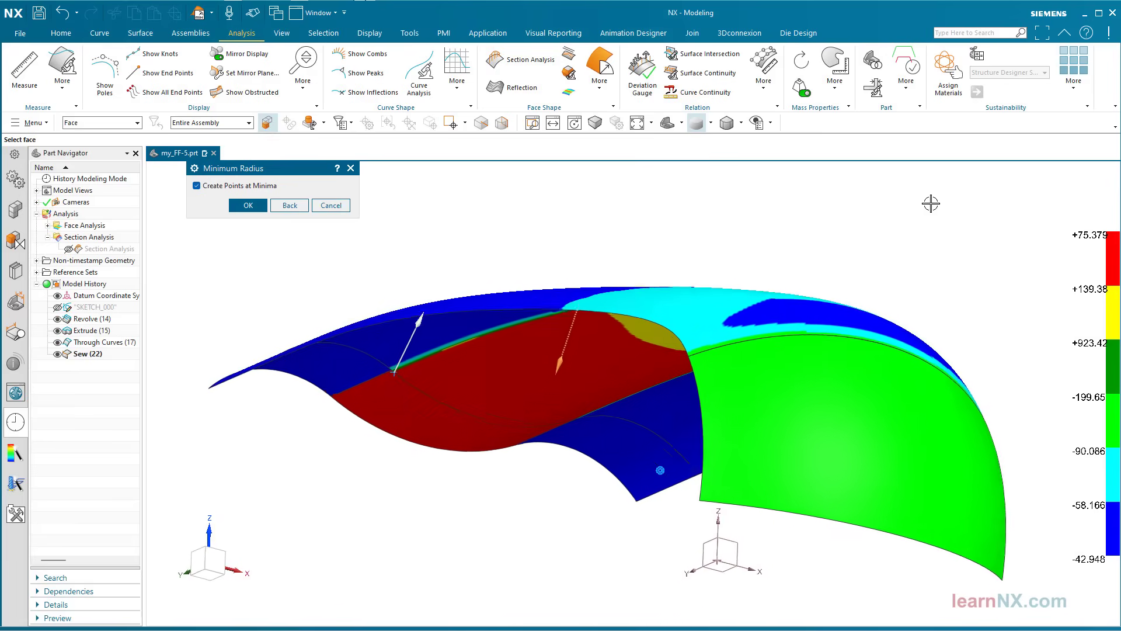
{"action": "left_click", "coordinate": [346, 207]}
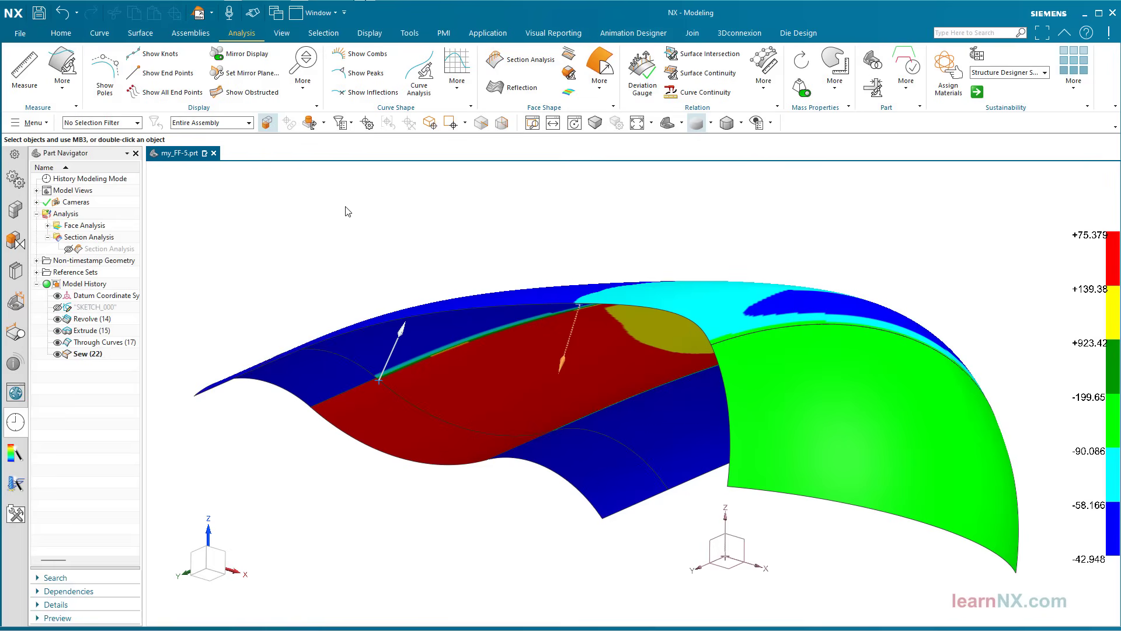